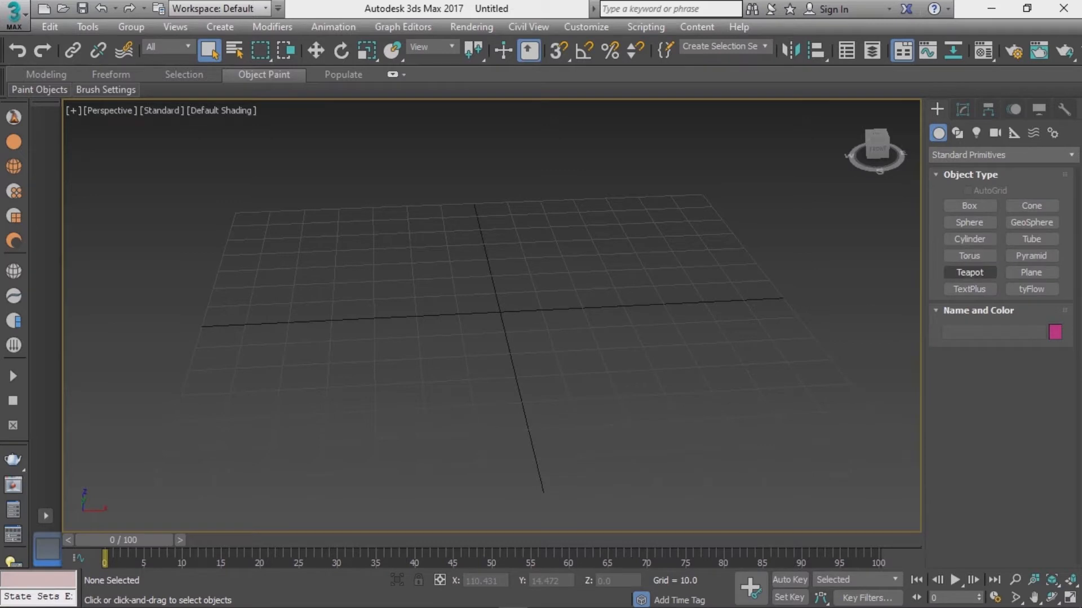
Step: Create a teapot primitive at the center of the grid and open its modify parameters
left_click(969, 272)
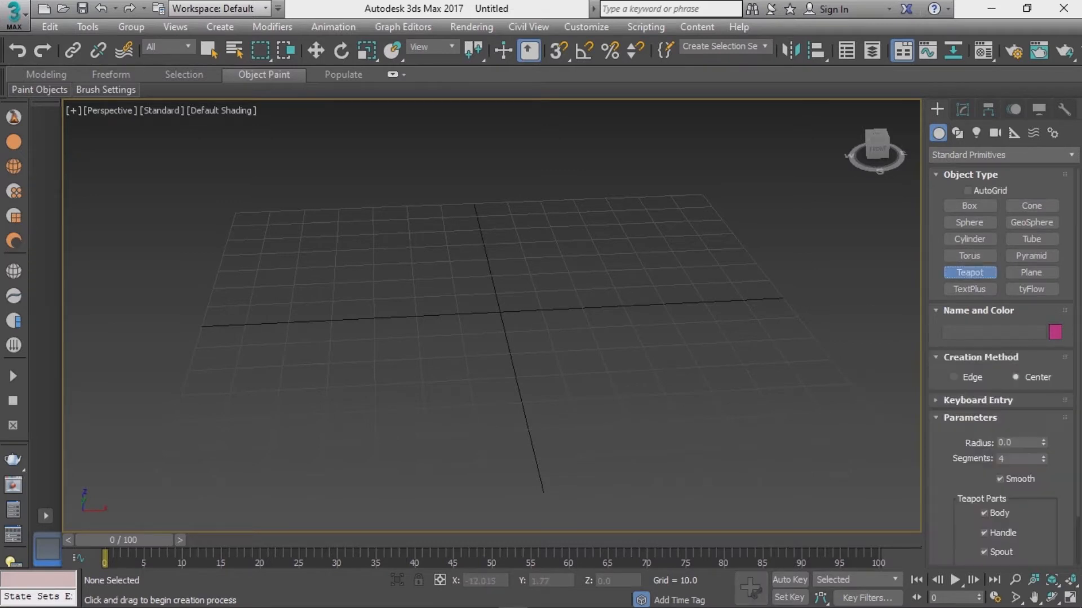
left_click_drag(451, 311, 488, 336)
middle_click_drag(490, 316, 631, 304, "alt")
key("Escape")
key("ctrl+d")
key("ctrl+a")
left_click(962, 109)
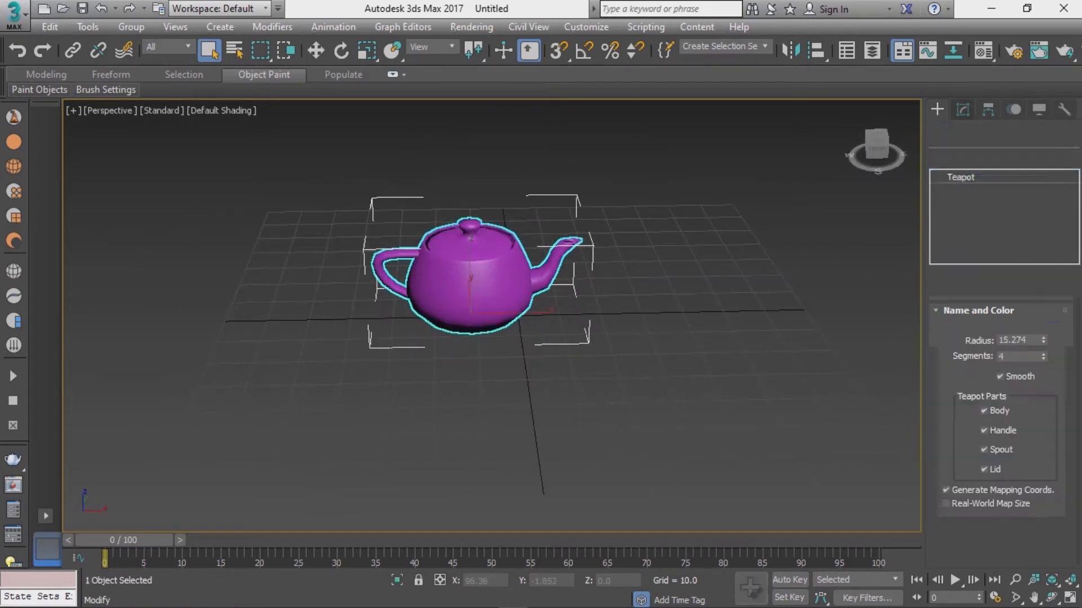
Step: Set the teapot's radius to about 15.6 and its segments to 10
mouse_move(1043, 339)
left_mouse_down()
mouse_move(1043, 350)
mouse_move(1043, 337)
left_mouse_up()
middle_click_drag(631, 304, 659, 313, "alt")
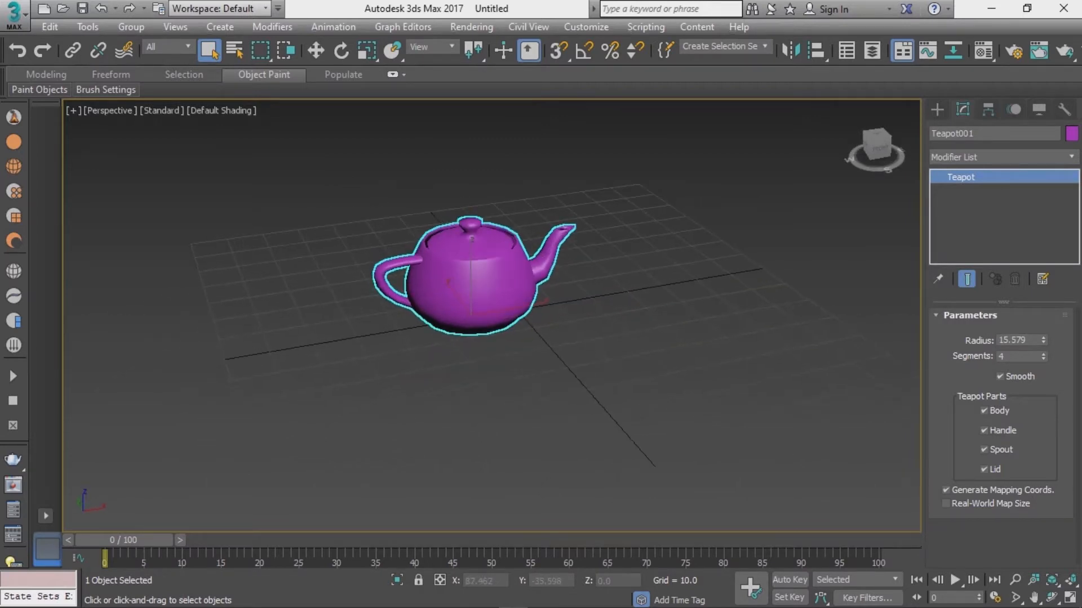
left_click_drag(1043, 357, 1043, 352)
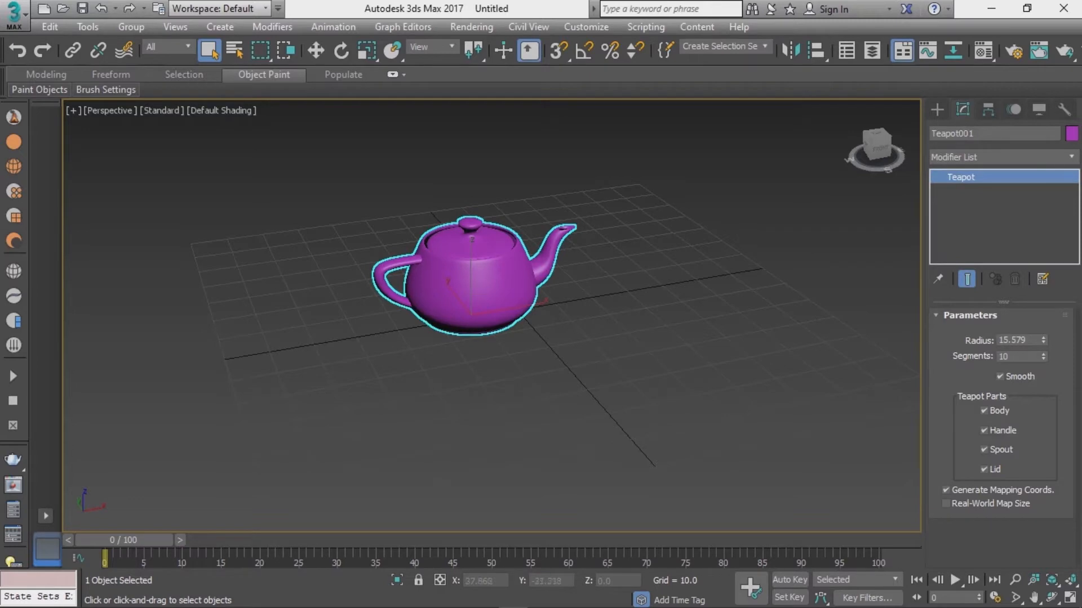
Step: Create a Torus Knot extended primitive to the right of the teapot
middle_click_drag(688, 326, 713, 340, "alt")
scroll(479, 295, "up", 4)
middle_click_drag(478, 296, 343, 259, "alt")
scroll(281, 237, "down", 4)
left_click(937, 110)
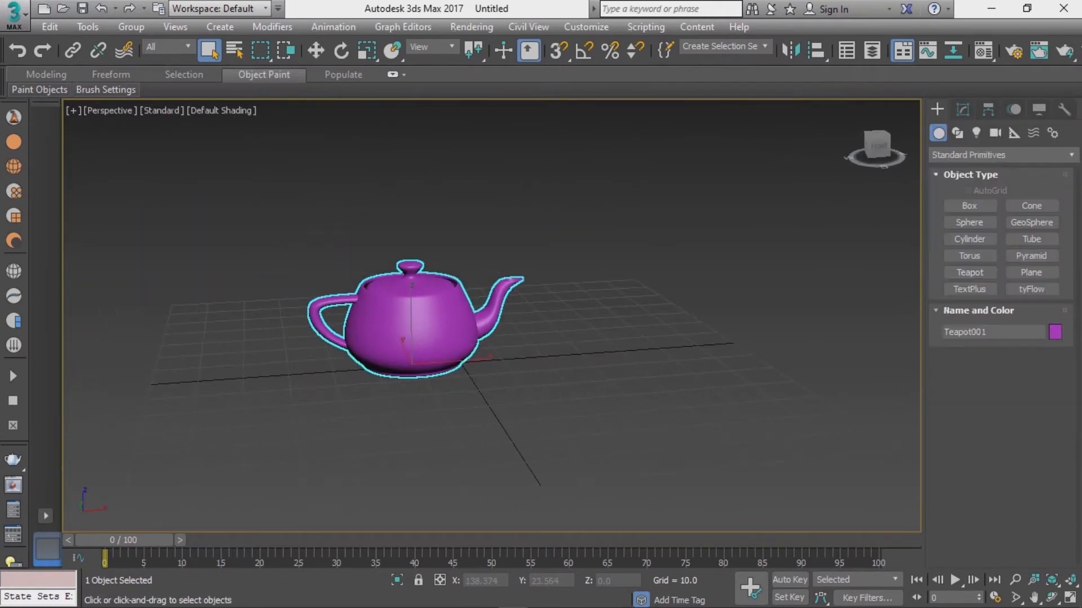
left_click(1000, 154)
left_click(969, 171)
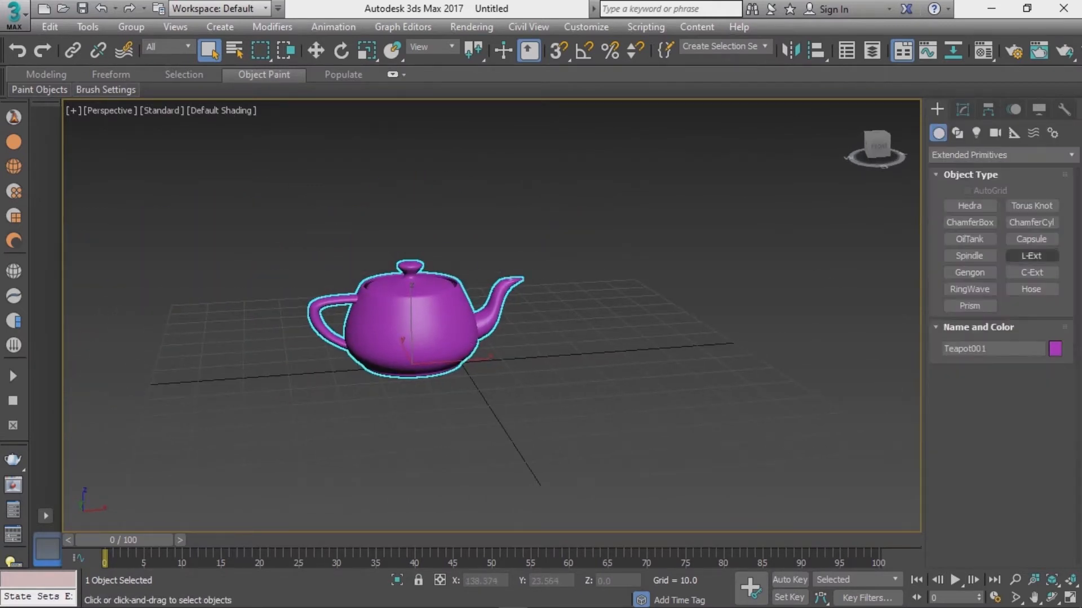
left_click(1031, 206)
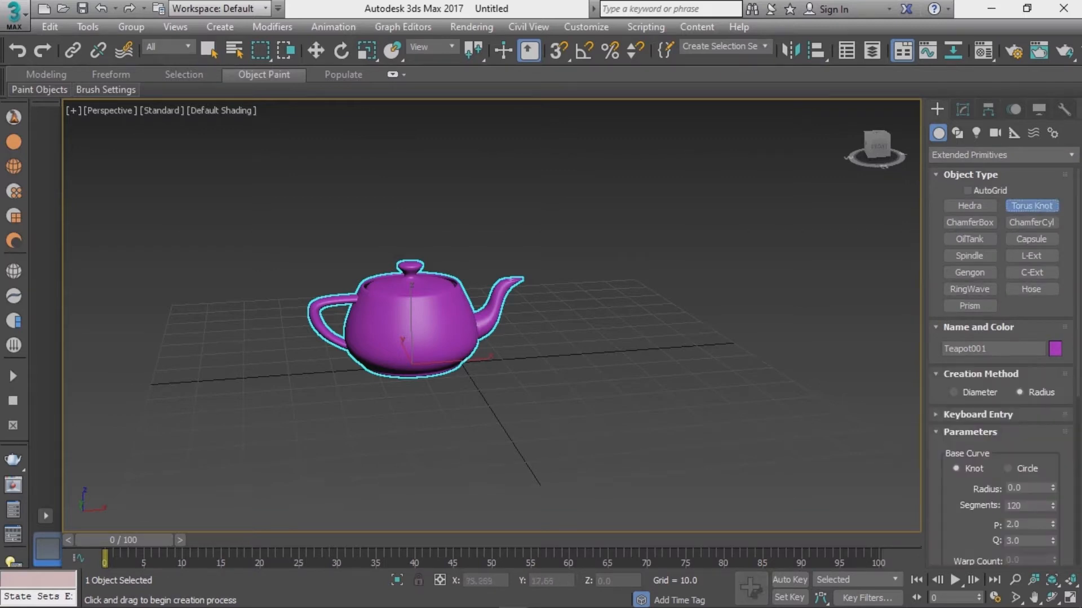
left_click_drag(641, 341, 688, 372)
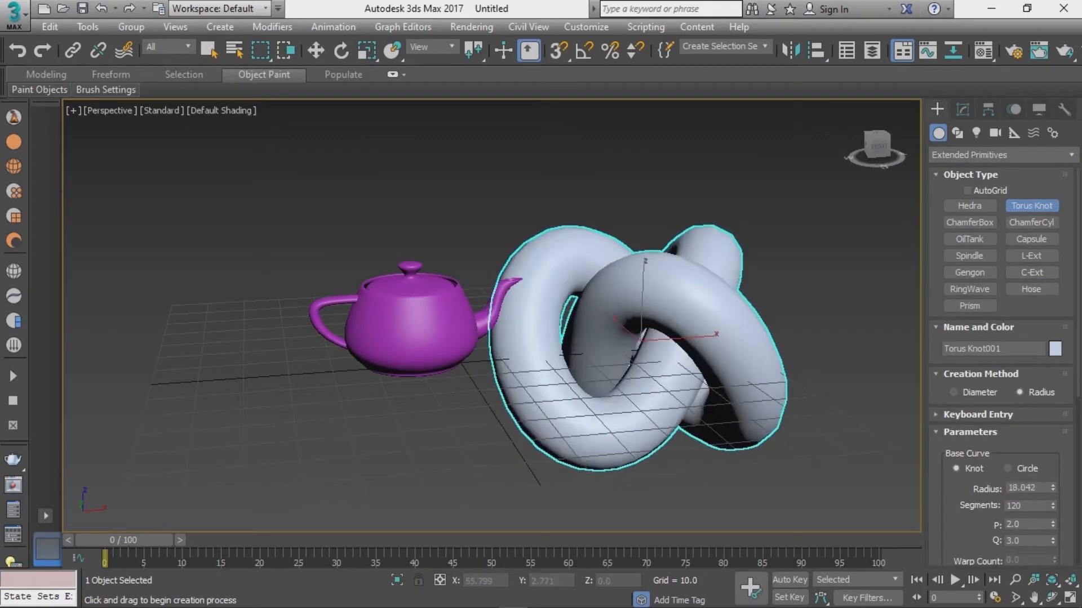
left_click(683, 356)
right_click(683, 356)
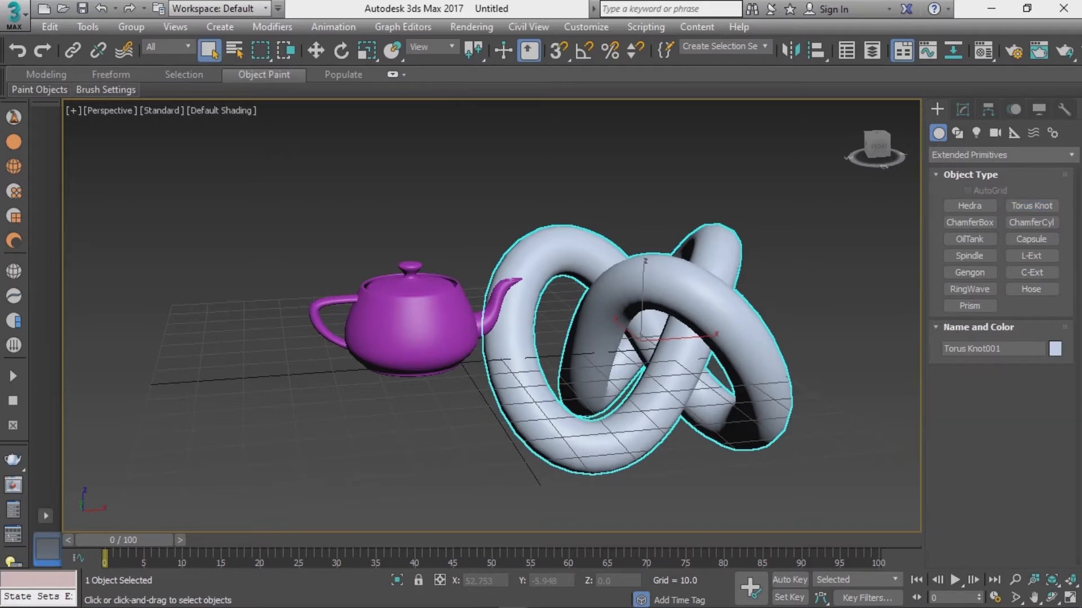
Step: Move the torus knot up above the grid
key("w")
left_click_drag(643, 293, 646, 183)
middle_click_drag(647, 183, 601, 164, "alt")
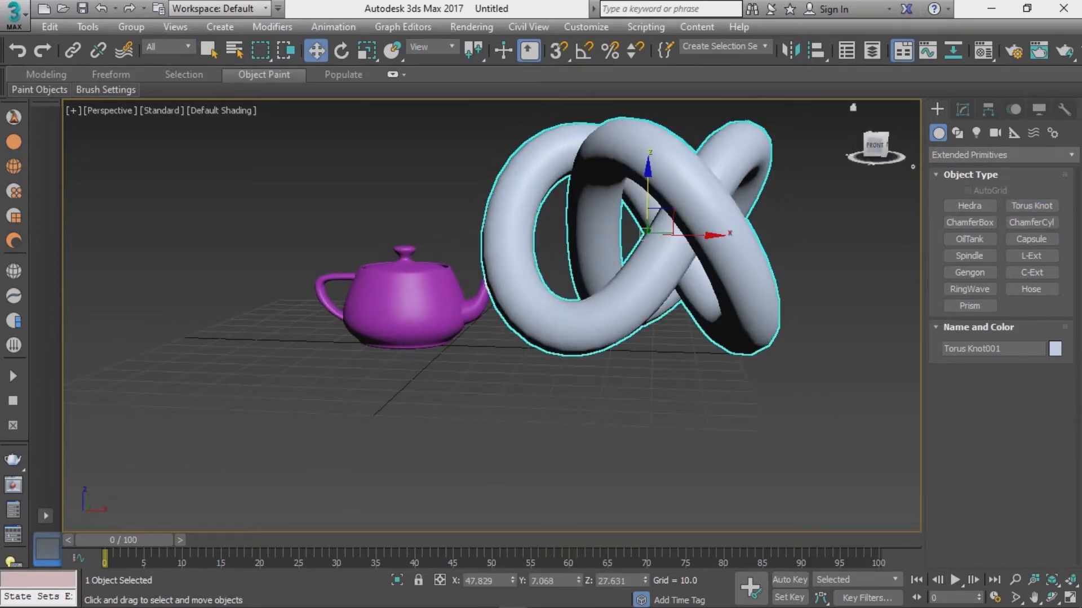
Step: Set the torus knot's base curve radius to 11.096 and cross-section radius to 3.681
left_click(962, 109)
left_click_drag(1052, 371, 1052, 417)
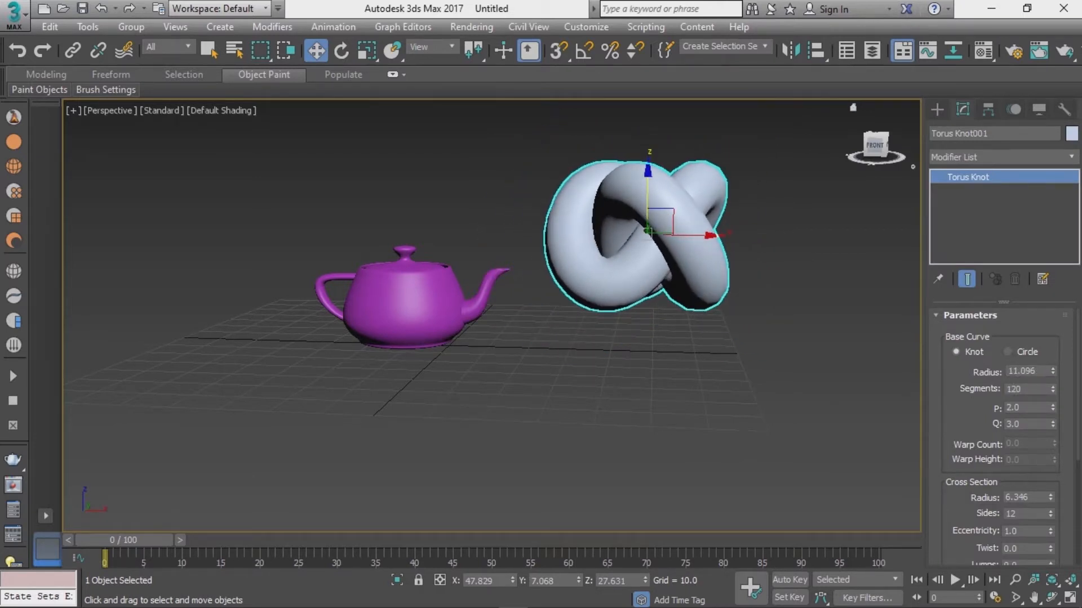
left_click_drag(1051, 497, 1050, 524)
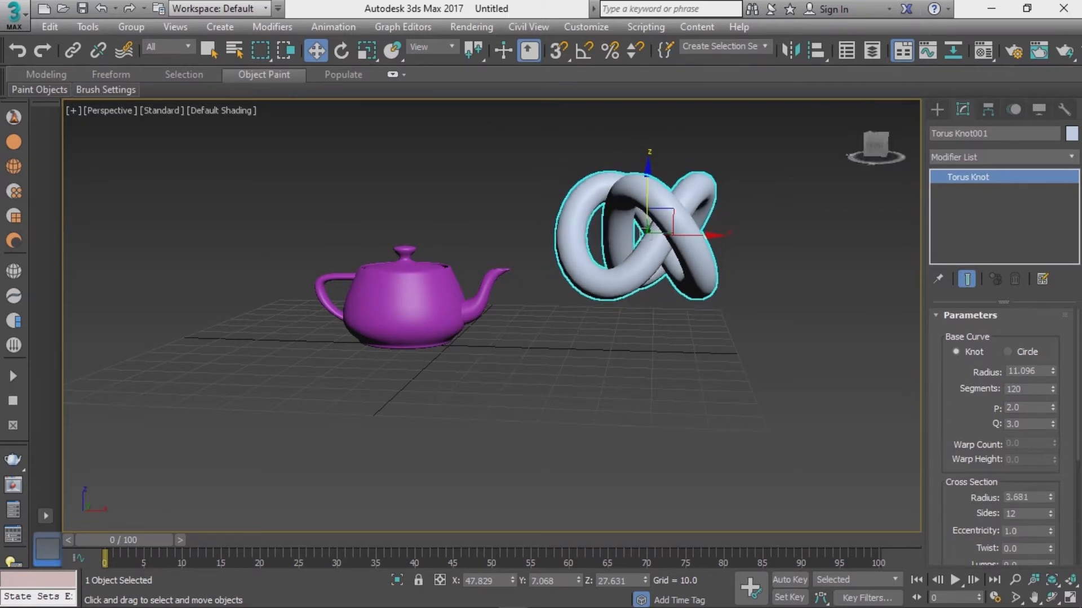
Step: Lower the torus knot to about 14.6 units above the grid
left_click_drag(648, 189, 648, 244)
mouse_move(647, 244)
middle_mouse_down("alt")
mouse_move(569, 217)
mouse_move(625, 225)
mouse_move(658, 256)
middle_mouse_up("alt")
left_click_drag(643, 228, 643, 229)
middle_click_drag(643, 228, 589, 255, "alt")
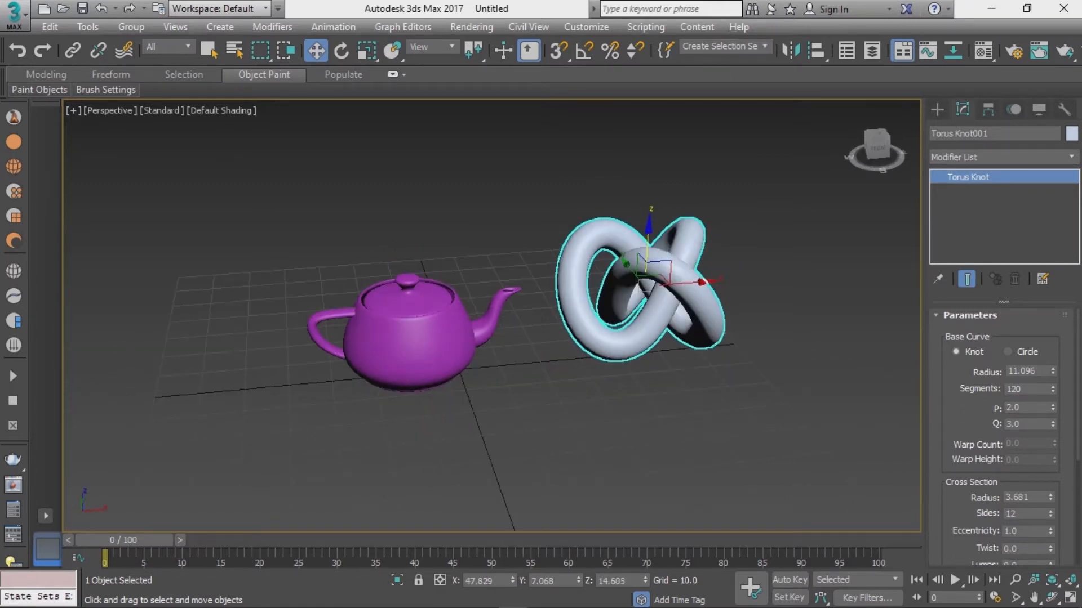
Step: Select the teapot and move it to the left
left_click(414, 344)
left_click_drag(455, 367, 382, 374)
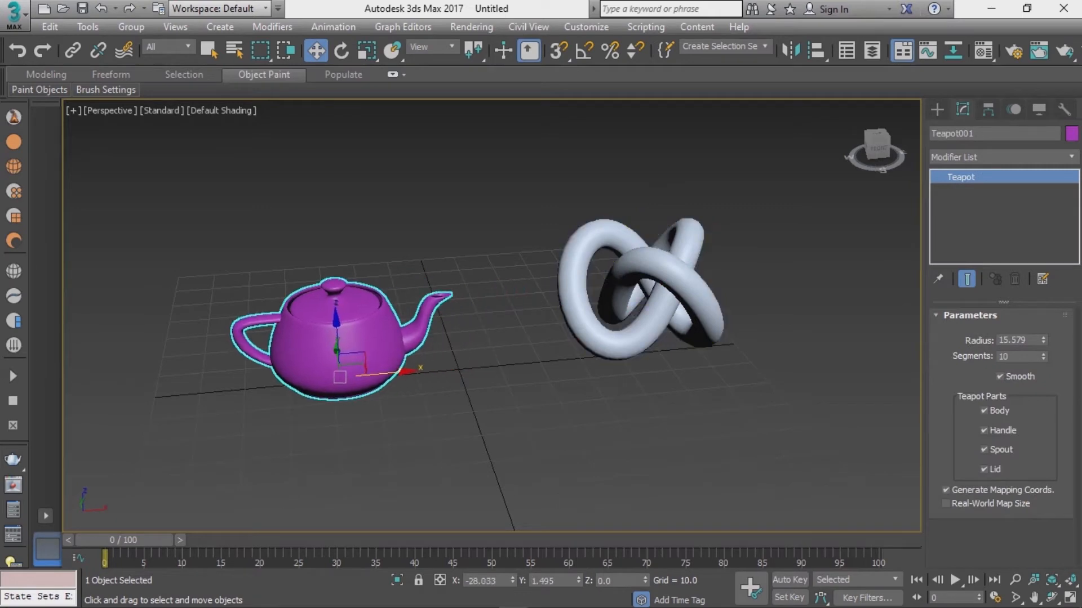
Step: Select the torus knot and set its segments to 136
left_click(575, 299)
left_click_drag(684, 283, 621, 289)
middle_click_drag(622, 289, 685, 307, "alt")
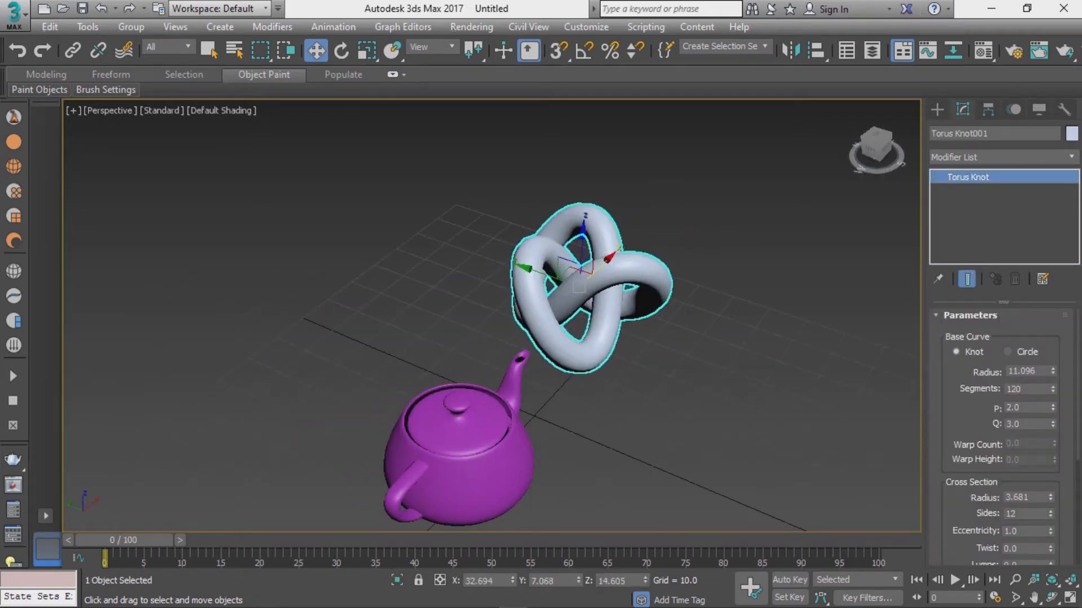
left_click_drag(539, 272, 556, 278)
middle_click_drag(556, 278, 487, 256, "alt")
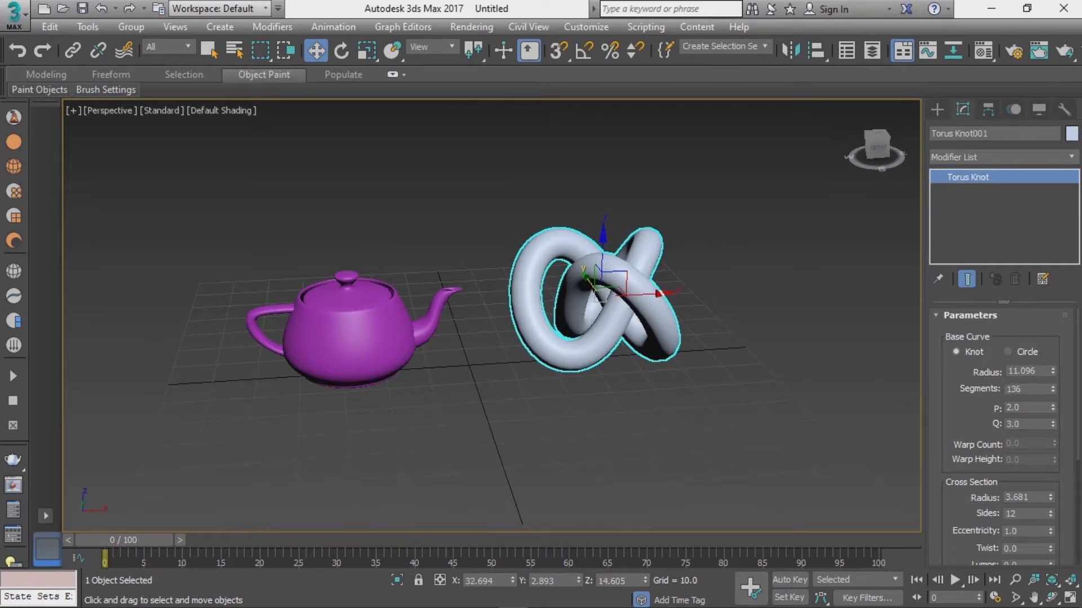
middle_click_drag(487, 255, 533, 269, "alt")
Step: Turn on edged-faces display in the viewport
key("F4")
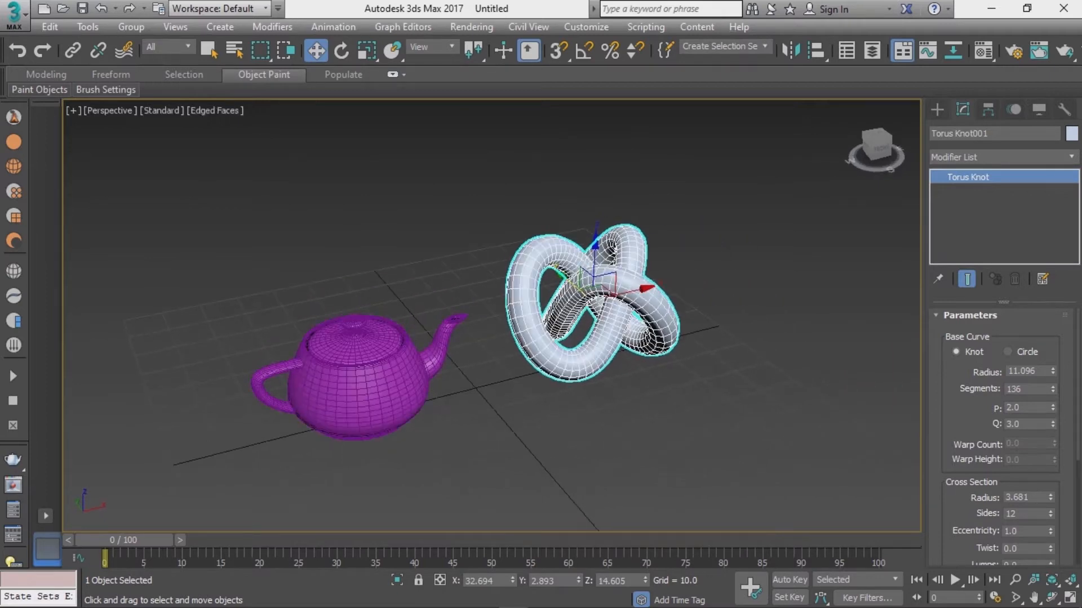
key("F4")
key("F4")
key("F4")
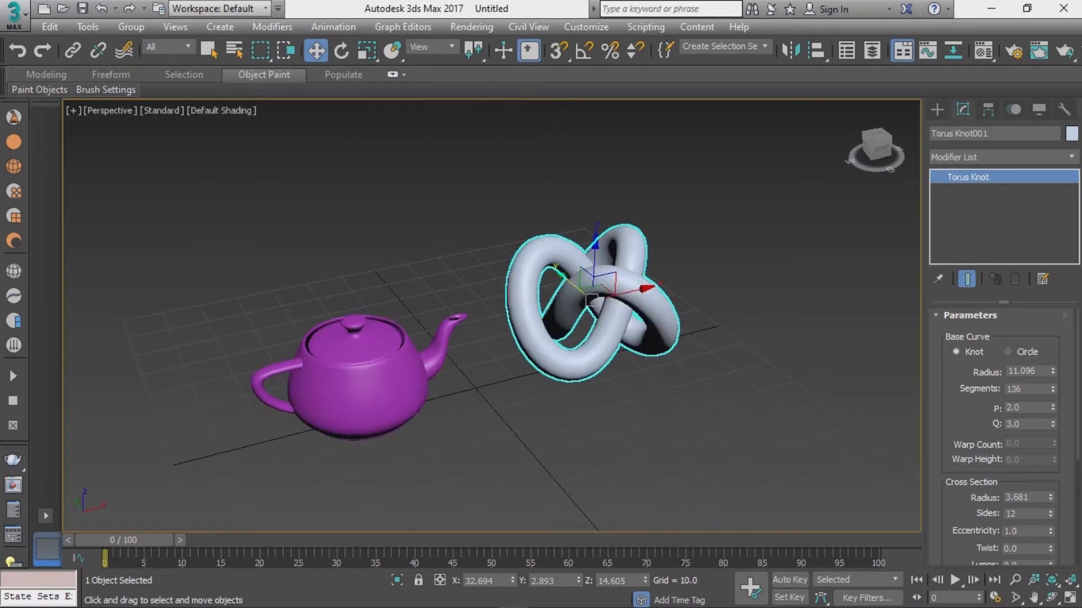
key("F4")
Step: Collapse the torus knot's Parameters rollout and deselect all objects
middle_click_drag(591, 300, 577, 289, "alt")
left_click(970, 315)
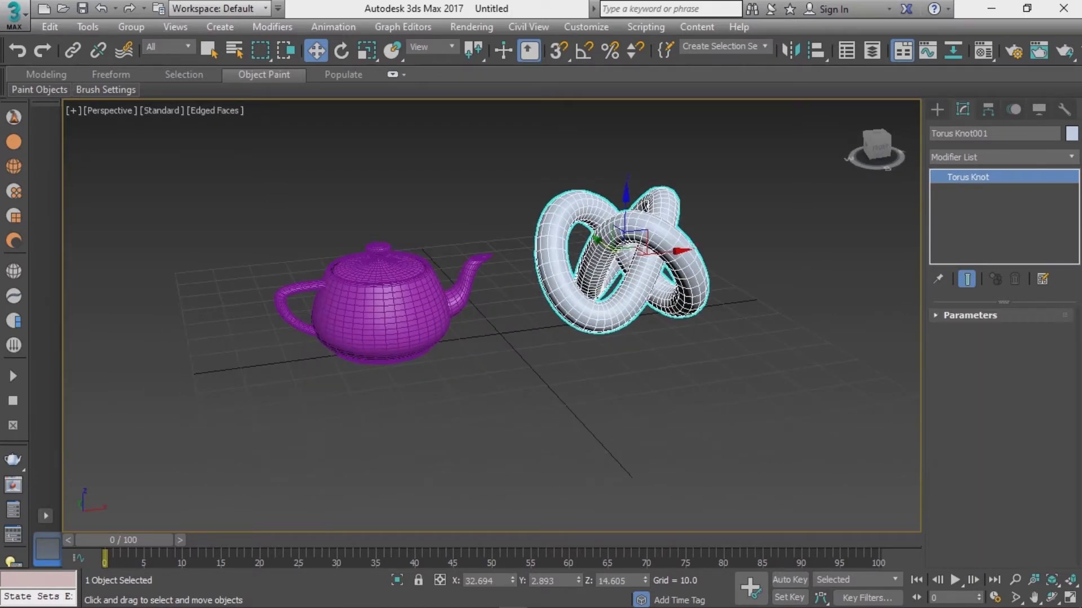
middle_click_drag(879, 236, 854, 260, "alt")
left_click(905, 259)
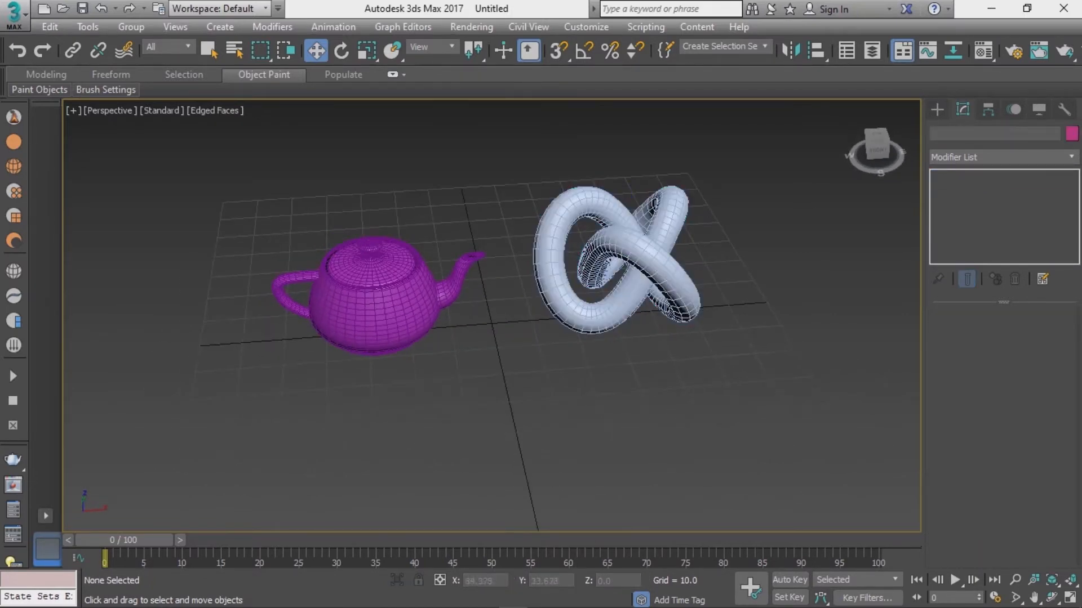
Step: Create a sphere primitive in front of the torus knot
left_click(937, 110)
left_click(1000, 155)
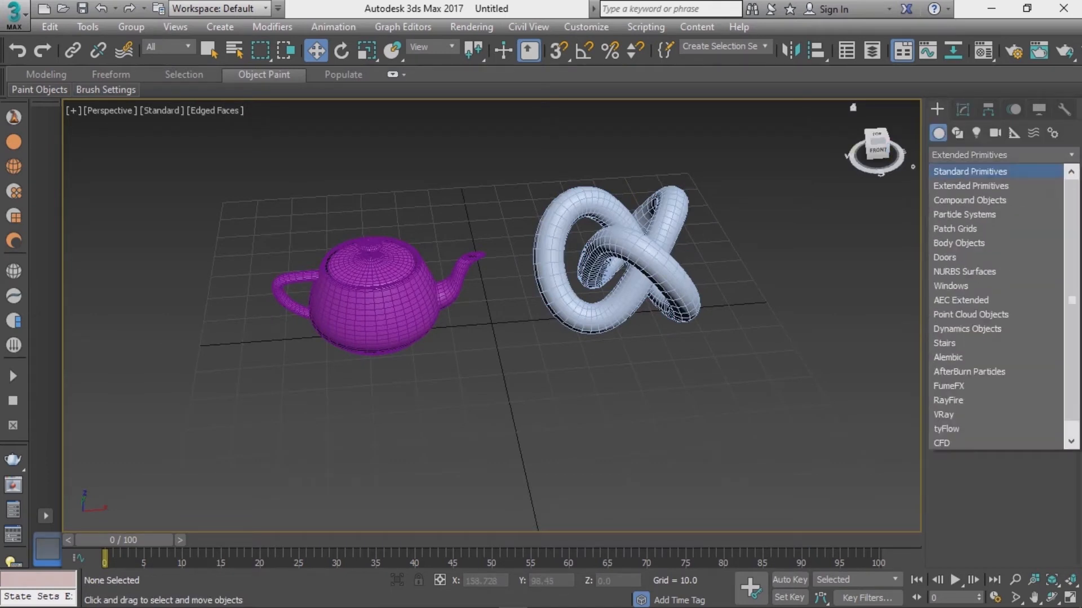
left_click(969, 168)
left_click(969, 222)
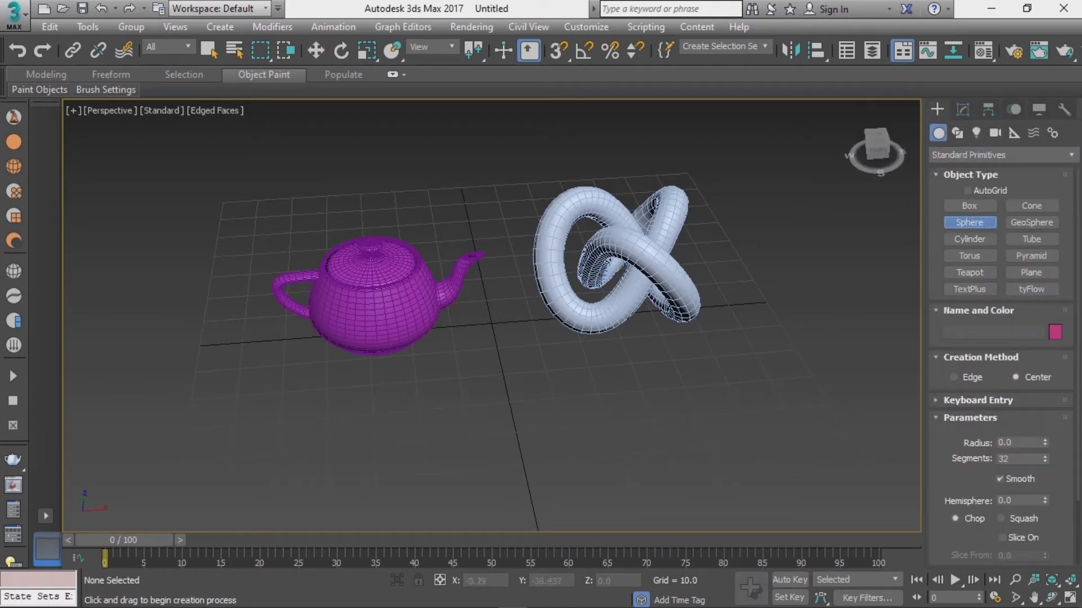
left_click_drag(510, 423, 572, 423)
right_click(572, 424)
Step: Raise the sphere to about 12.3 units above the grid
middle_click_drag(572, 424, 619, 369, "alt")
left_click_drag(510, 363, 510, 308)
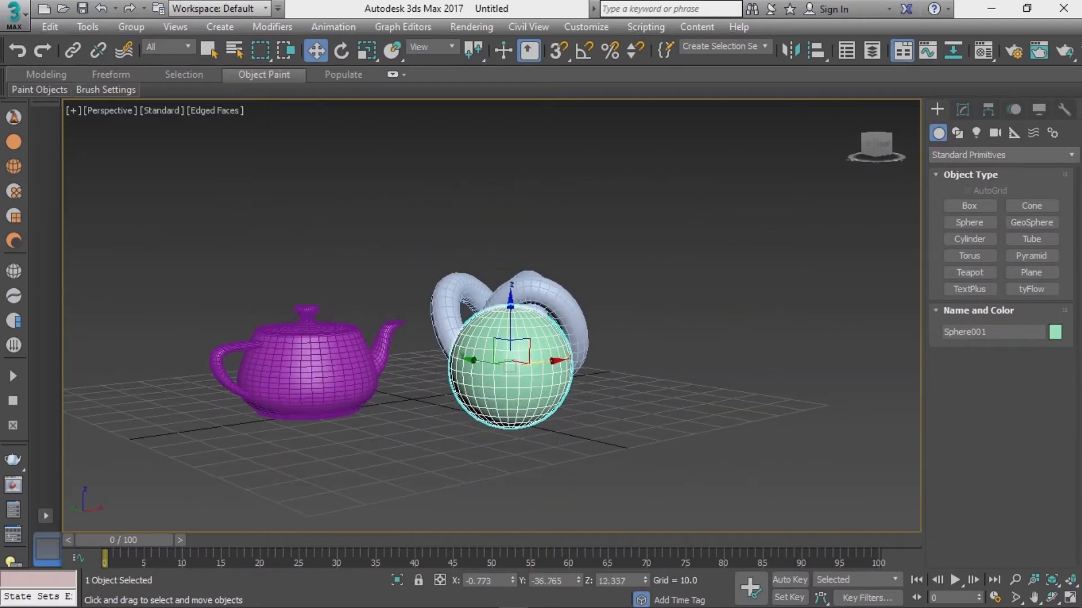
middle_click_drag(511, 308, 451, 361, "alt")
Step: Move the torus knot further to the right
left_click(660, 254)
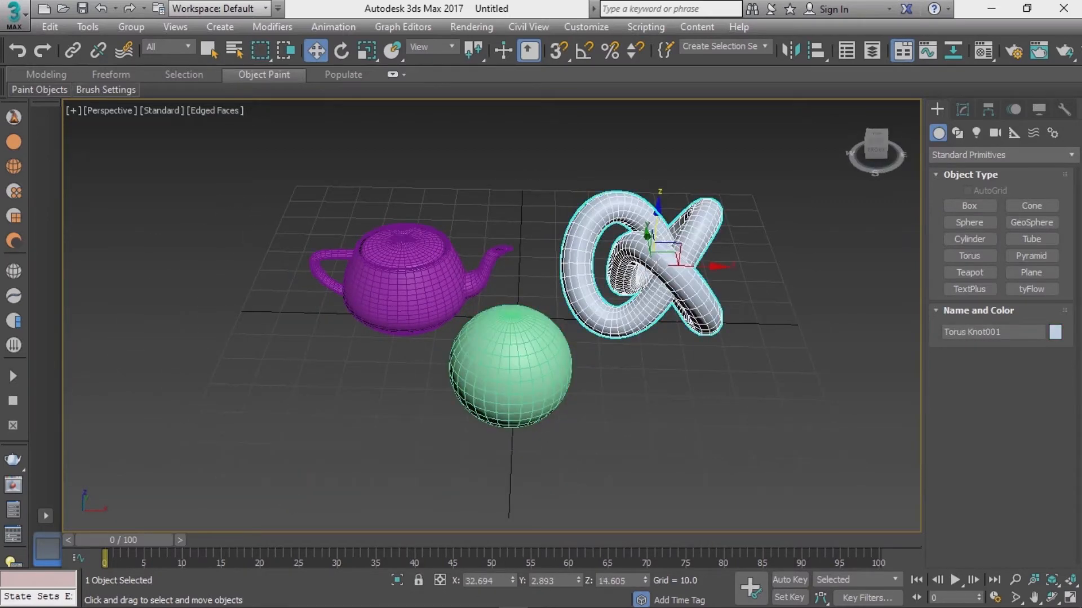
left_click_drag(671, 265, 806, 265)
Step: Move the sphere back and to the right so it sits between the teapot and torus knot
left_click(510, 366)
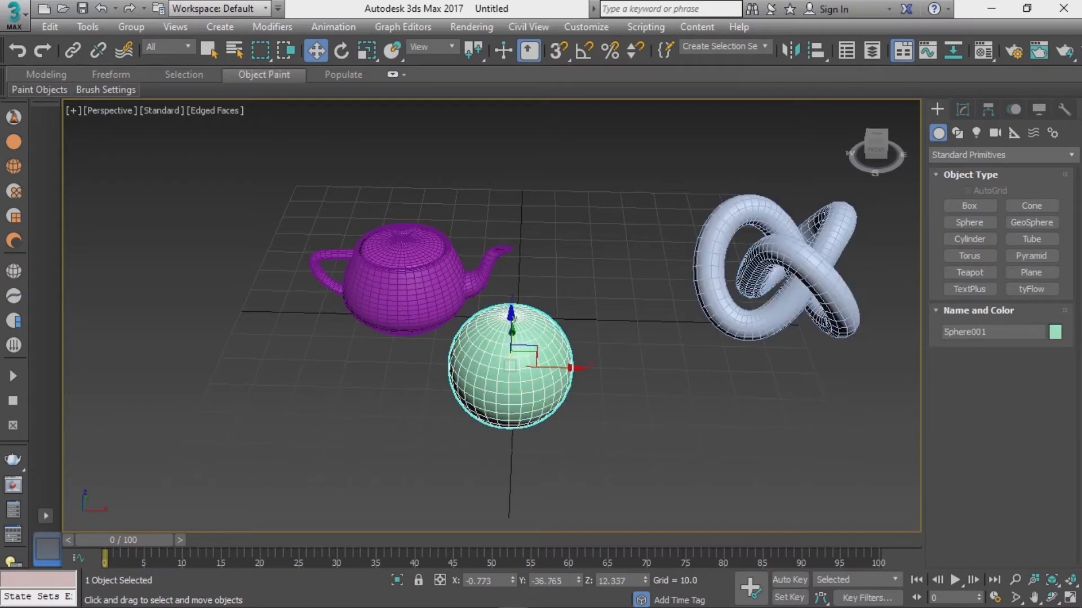
middle_click_drag(541, 344, 473, 374, "alt")
left_click_drag(542, 336, 620, 267)
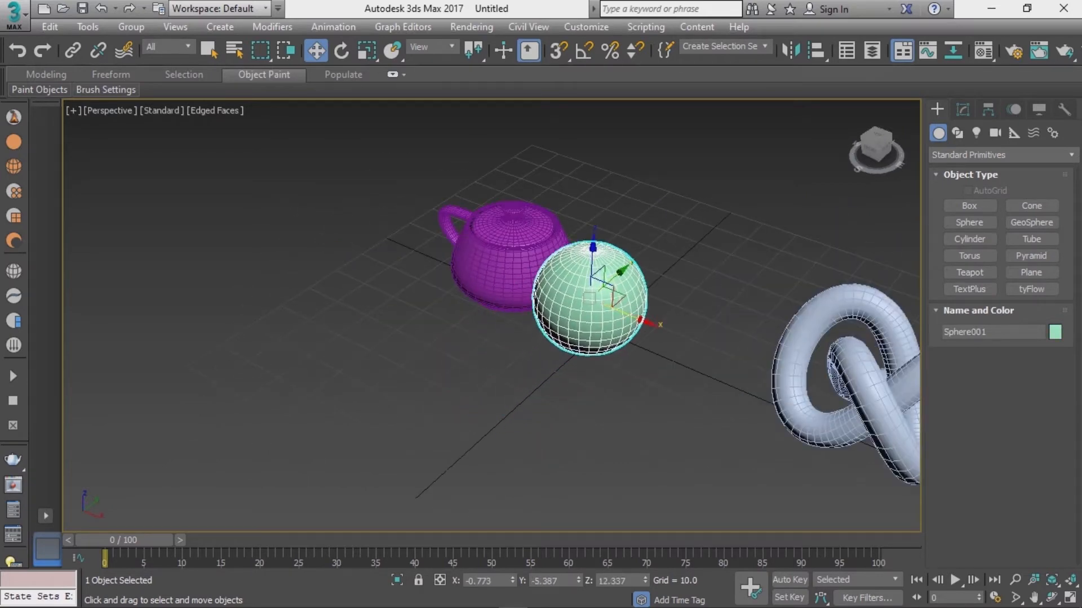
left_click_drag(646, 321, 713, 350)
middle_click_drag(704, 345, 694, 310, "alt")
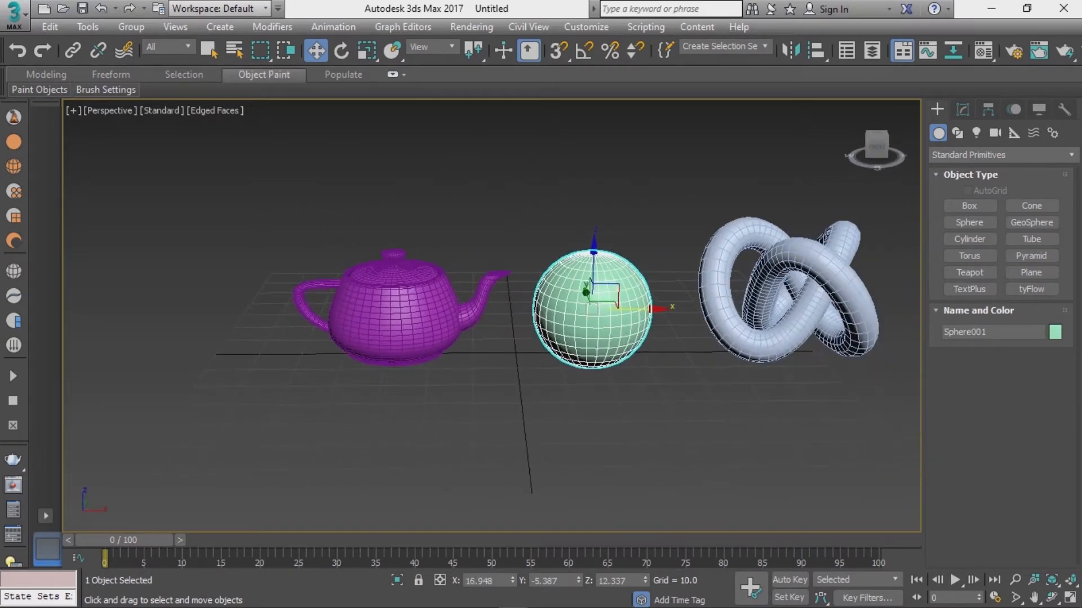
Step: Shift the teapot, sphere and torus knot left to space them evenly in a row
left_click(402, 315)
left_click_drag(443, 352, 381, 351)
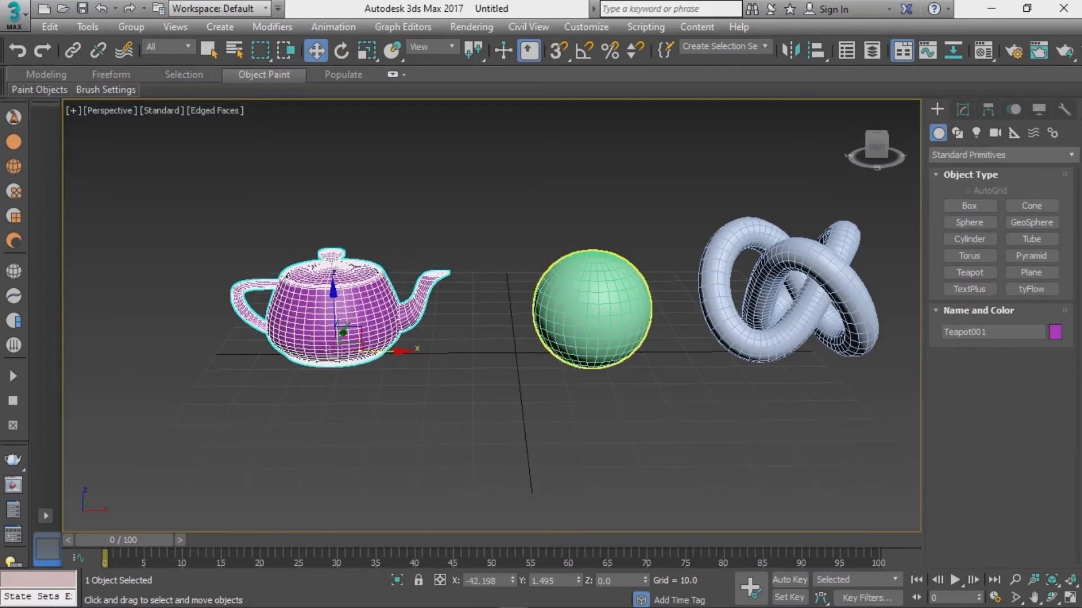
left_click(586, 311)
left_click_drag(629, 310, 589, 309)
left_click(806, 311)
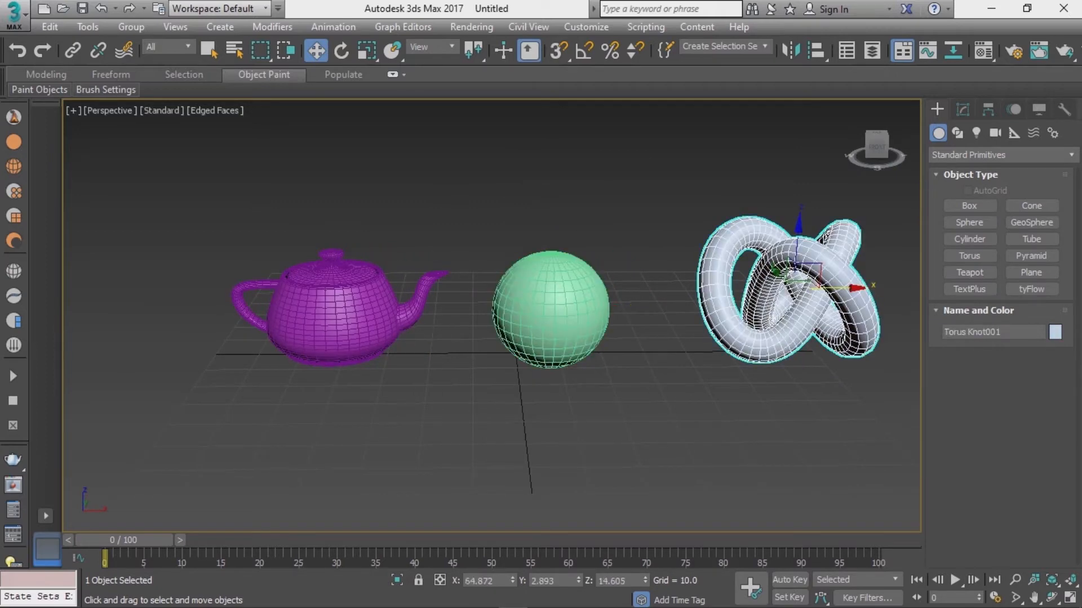
left_click_drag(843, 288, 815, 288)
Step: Adjust the sphere's position to line up with the other objects
middle_click_drag(665, 316, 704, 367, "alt")
left_click(610, 431)
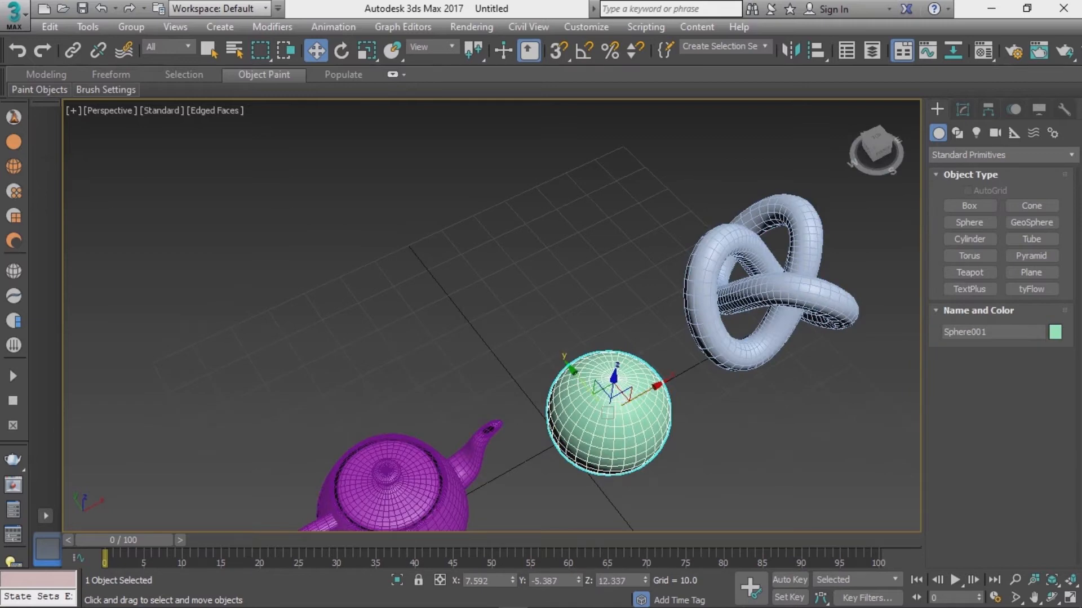
left_click_drag(580, 380, 571, 369)
middle_click_drag(800, 405, 752, 327, "alt")
middle_click_drag(753, 326, 645, 302)
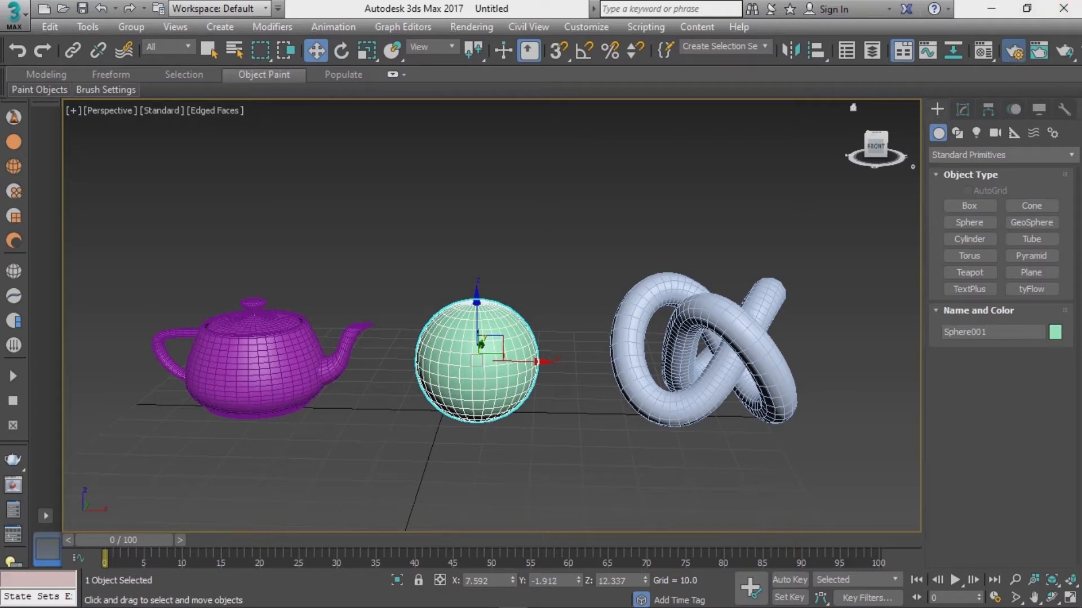
Step: Open Render Setup and switch the renderer to V-Ray Next, update 1.2
left_click(1014, 51)
left_click_drag(600, 48, 574, 20)
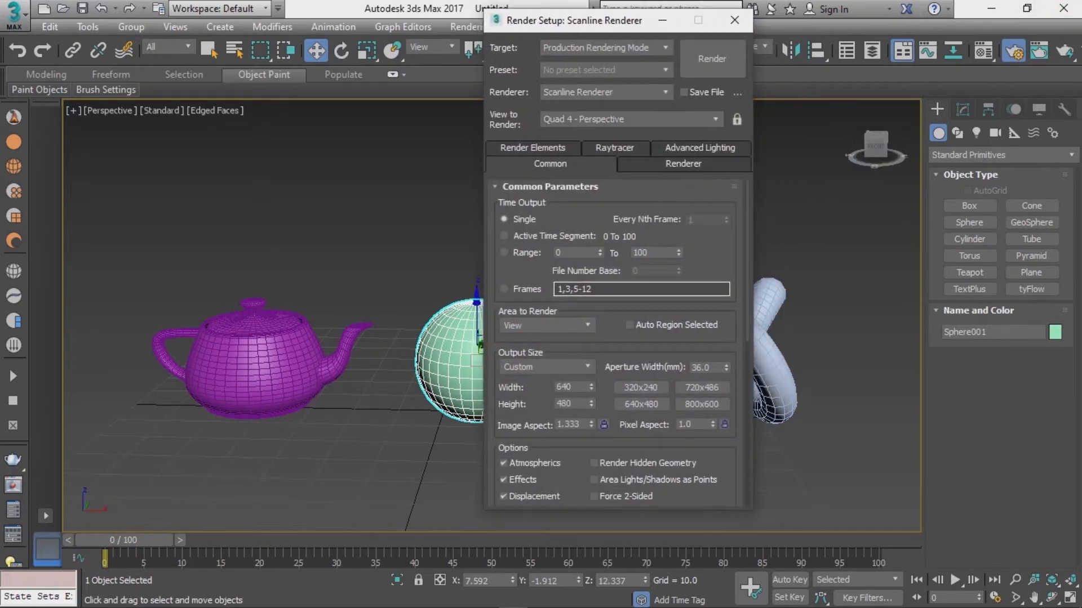
left_click(602, 92)
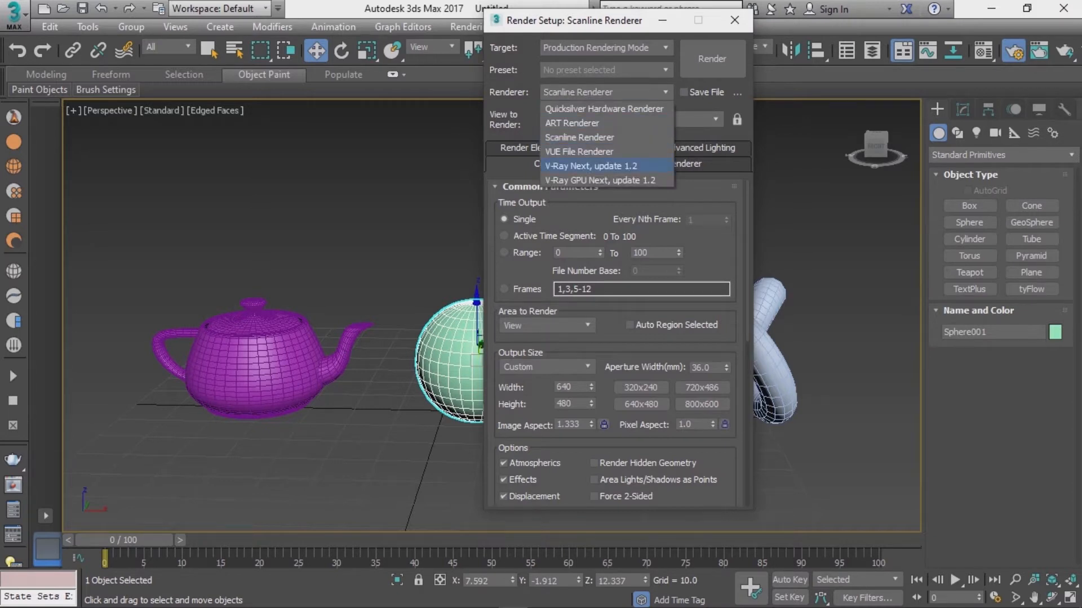
left_click(590, 166)
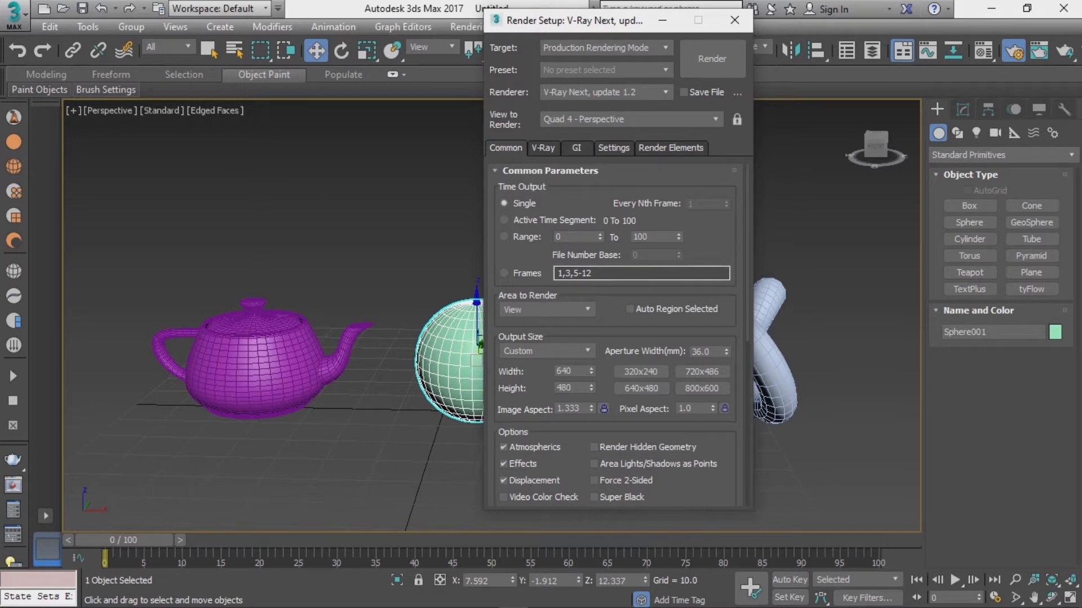
Step: Set the render output size preset to HDTV (video) and close Render Setup
left_click(546, 351)
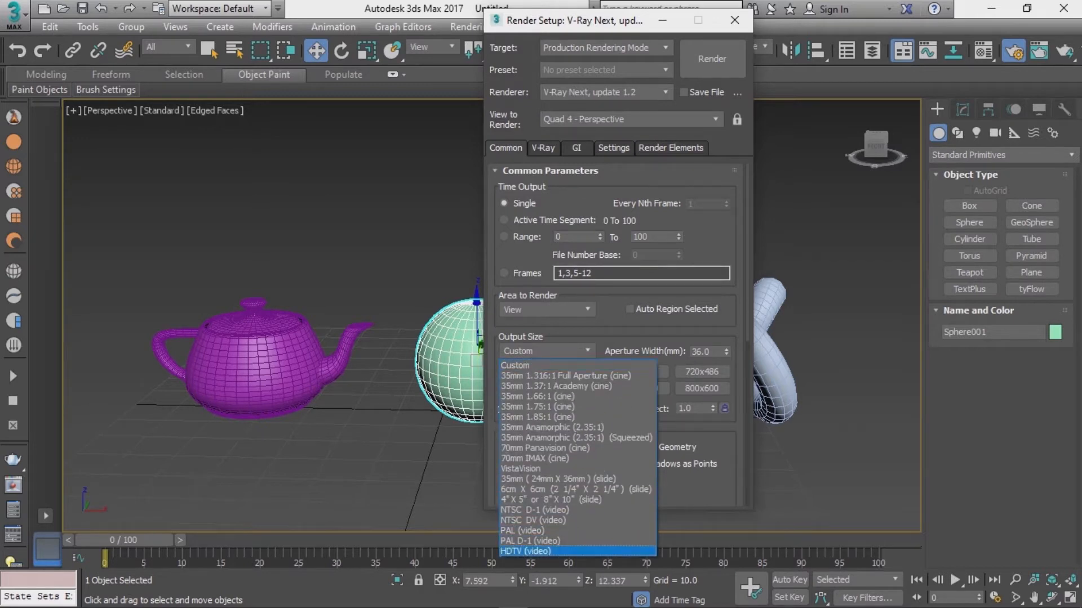
left_click(541, 552)
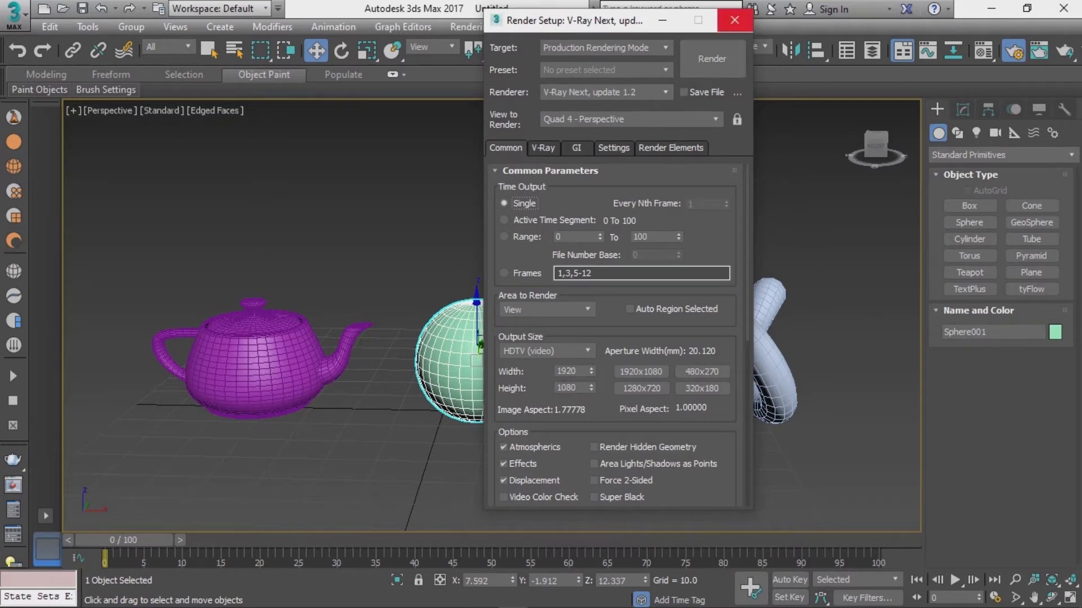
left_click(734, 19)
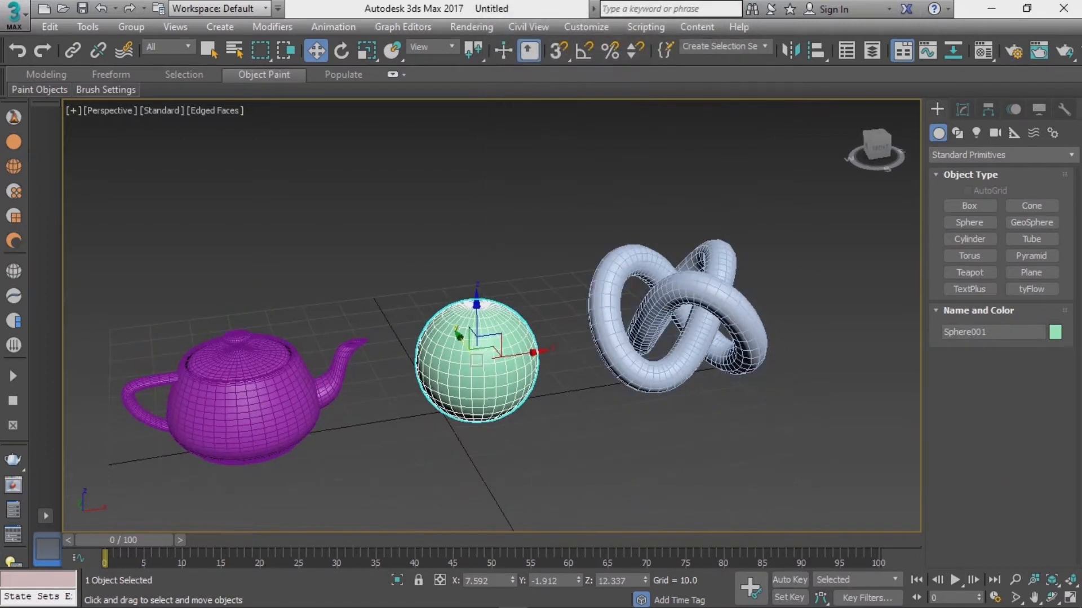
Step: Open the Material Editor
middle_click_drag(476, 360, 492, 302)
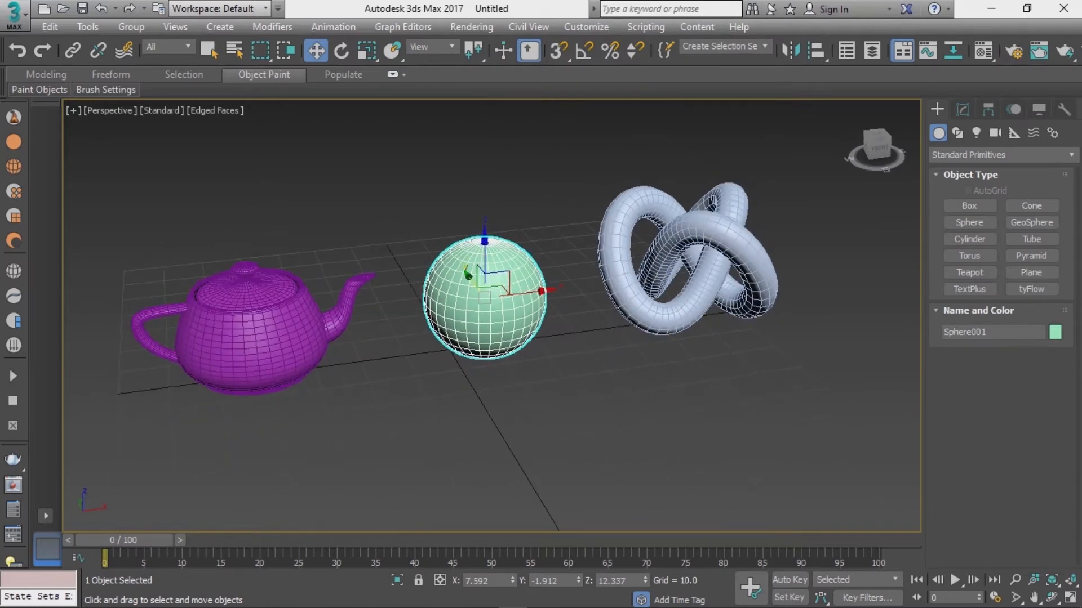
key("m")
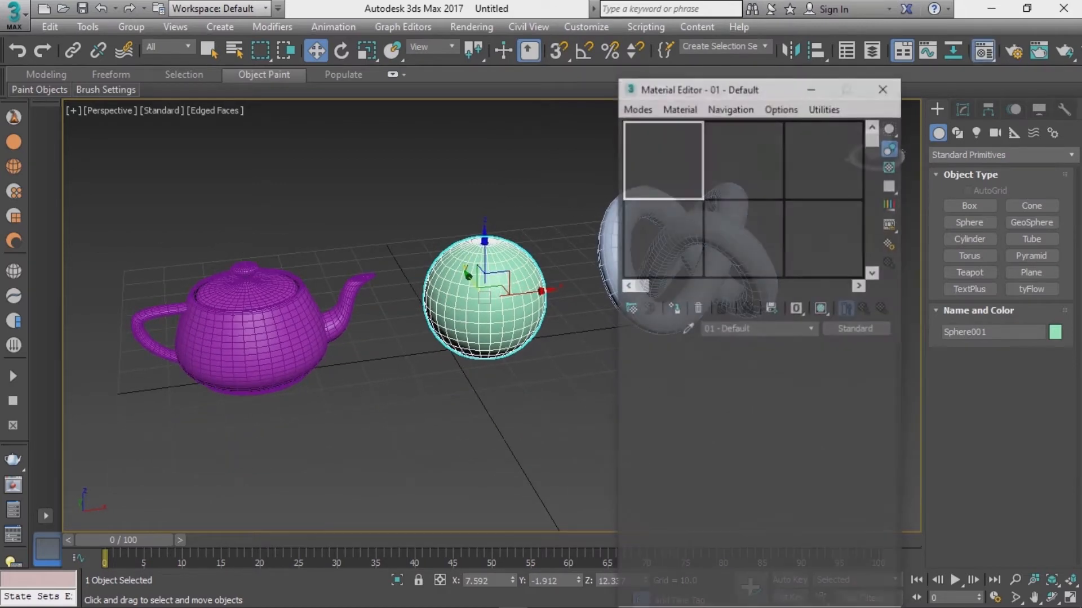
mouse_move(780, 87)
left_mouse_down()
mouse_move(798, 32)
mouse_move(811, 26)
mouse_move(804, 38)
left_mouse_up()
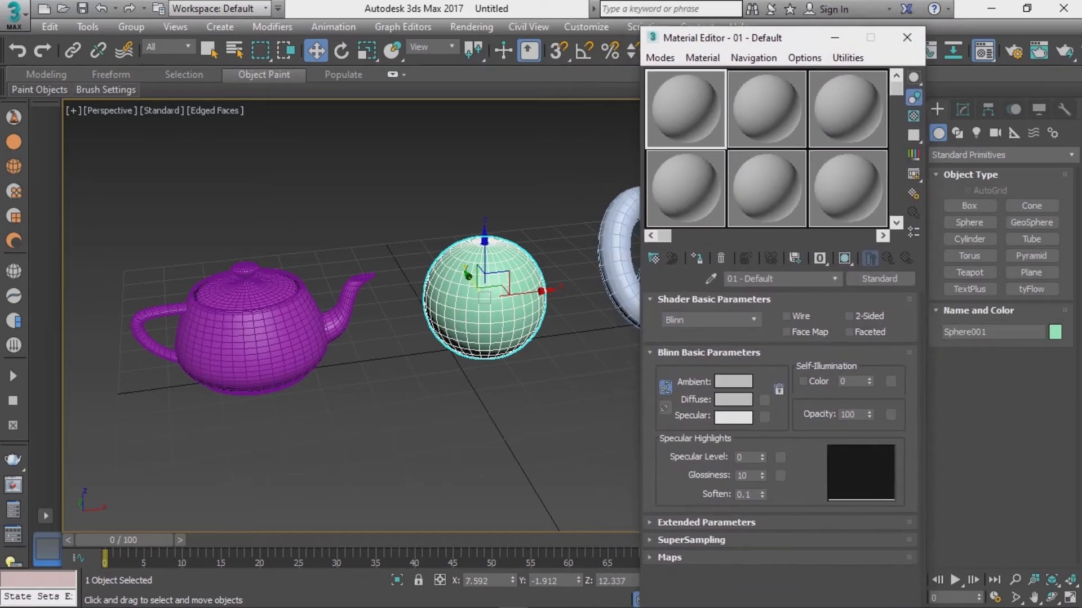
key("m")
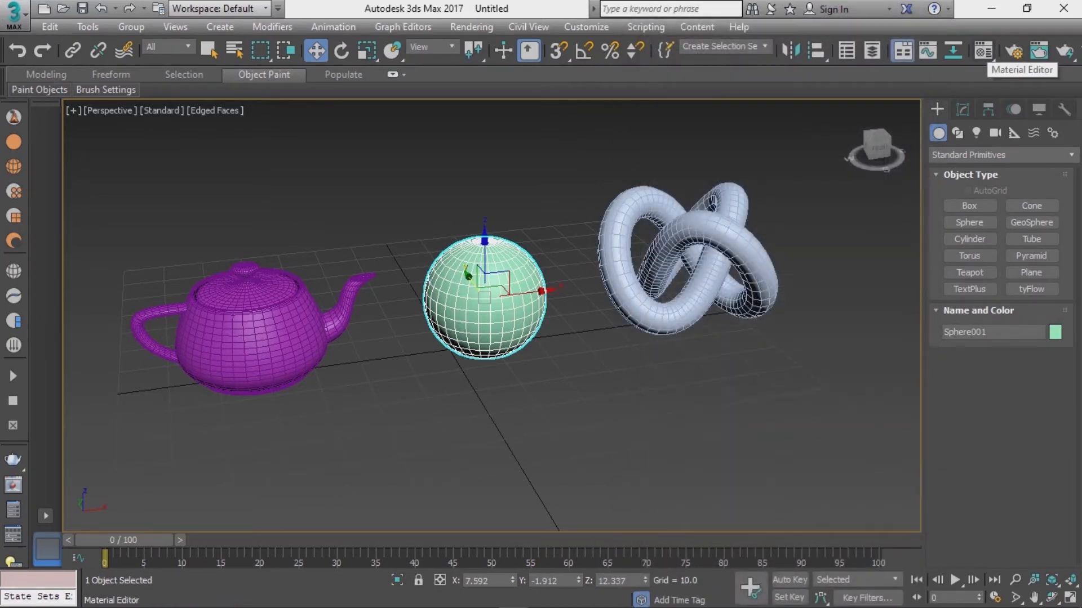
left_click(1038, 52)
left_click_drag(805, 38, 837, 20)
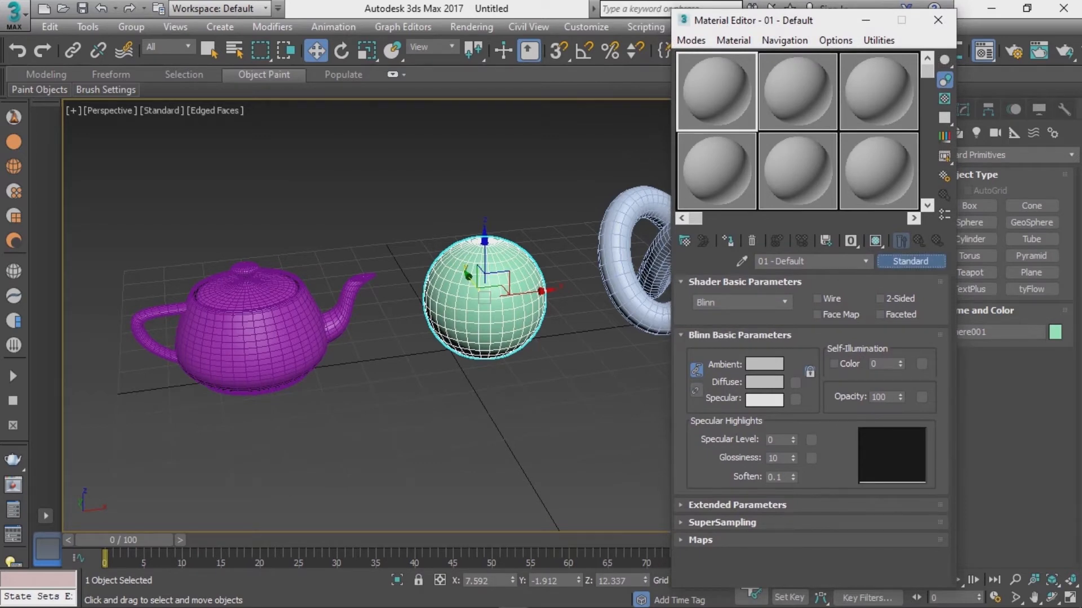
Step: Change the first sample slot's material type to VRayMtl
left_click(910, 261)
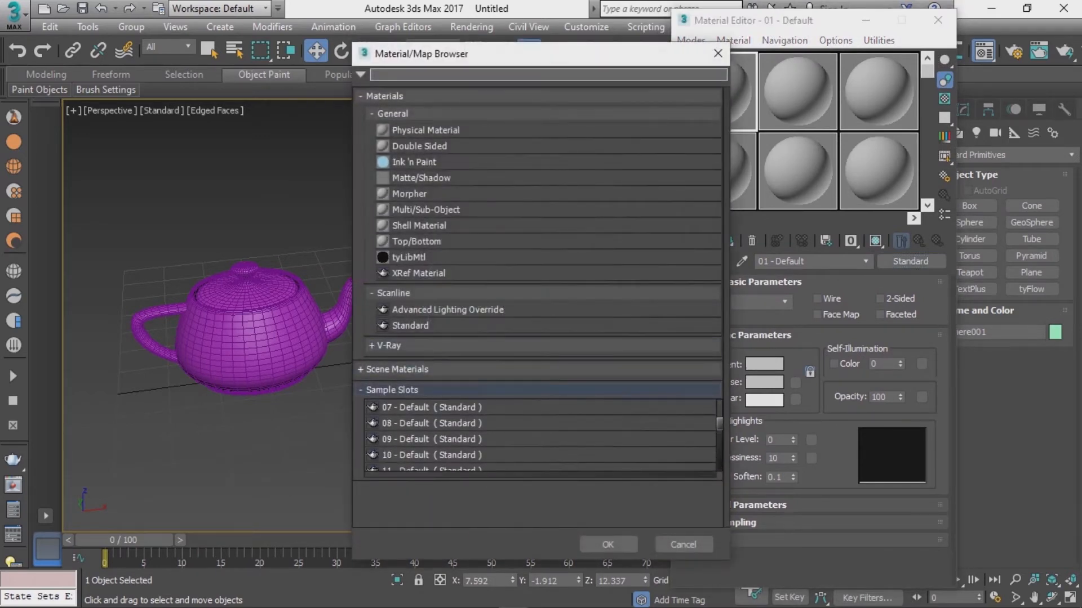
left_click(388, 346)
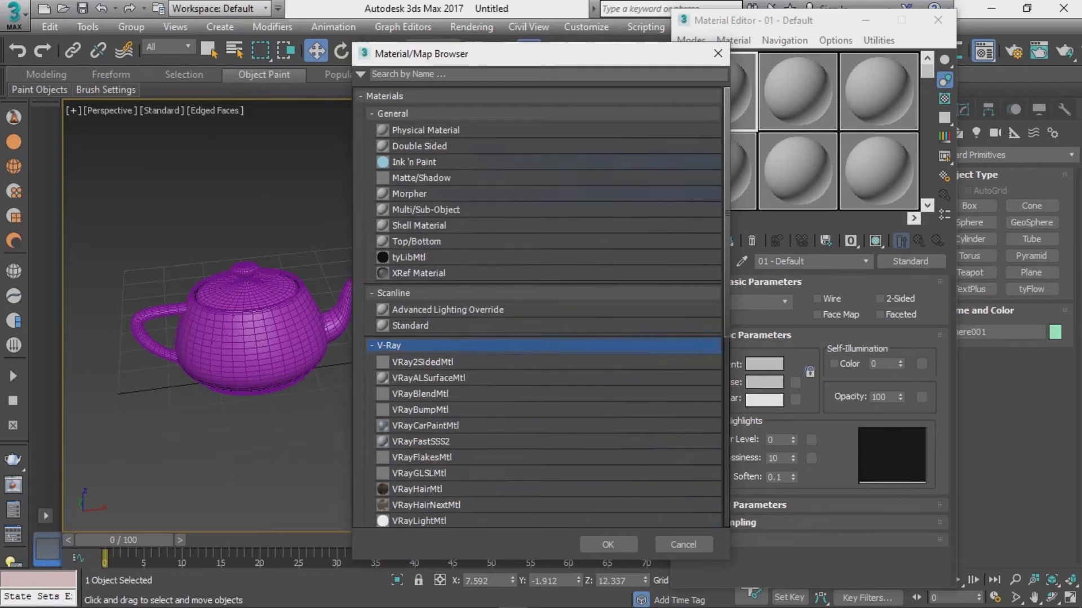
left_click_drag(540, 54, 594, 11)
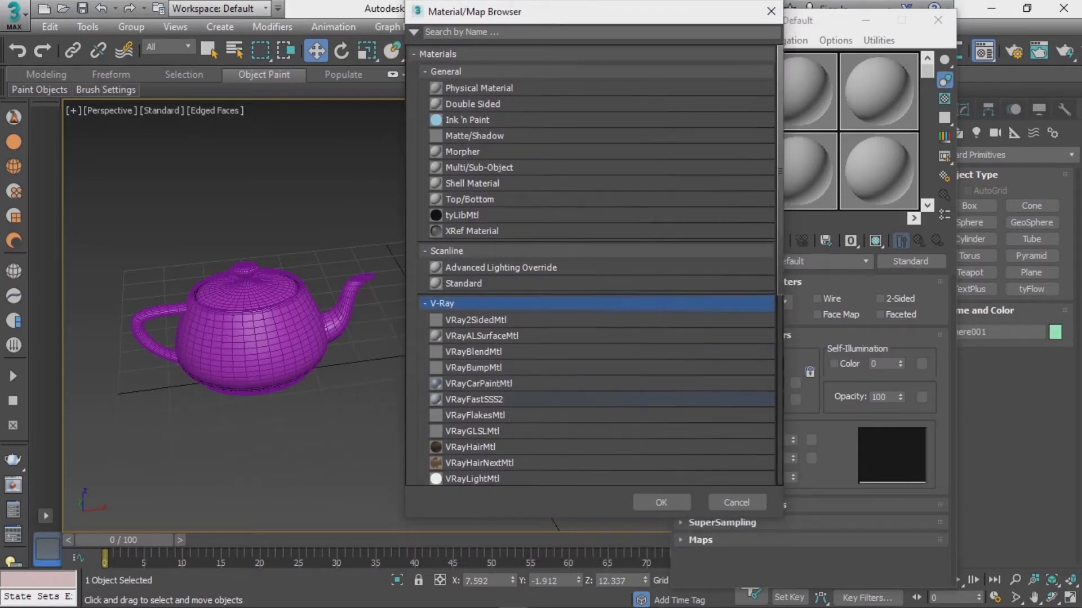
scroll(592, 428, "down", 2)
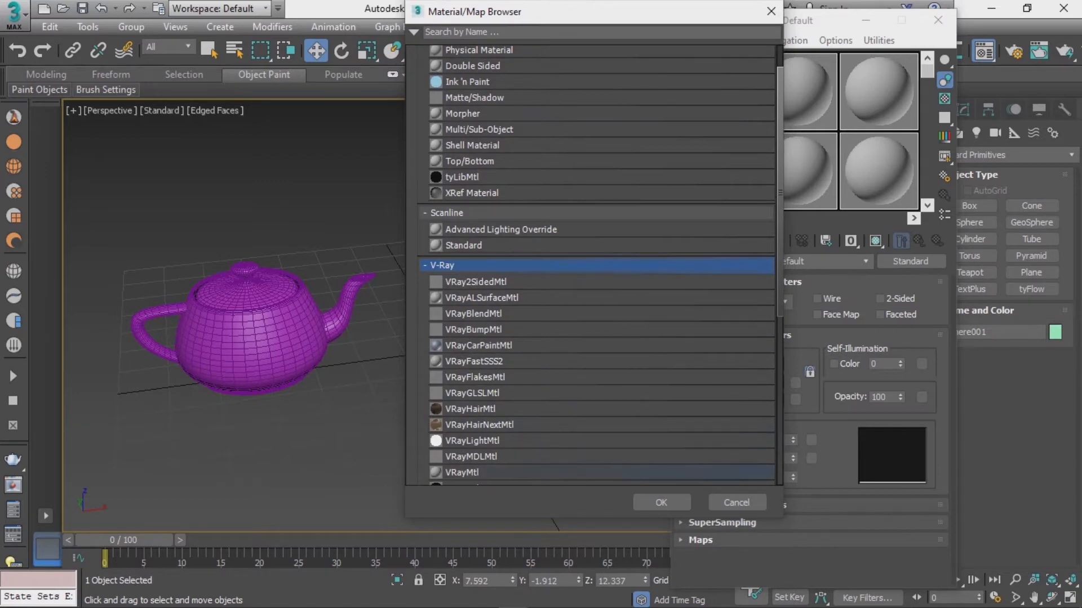
double_click(591, 472)
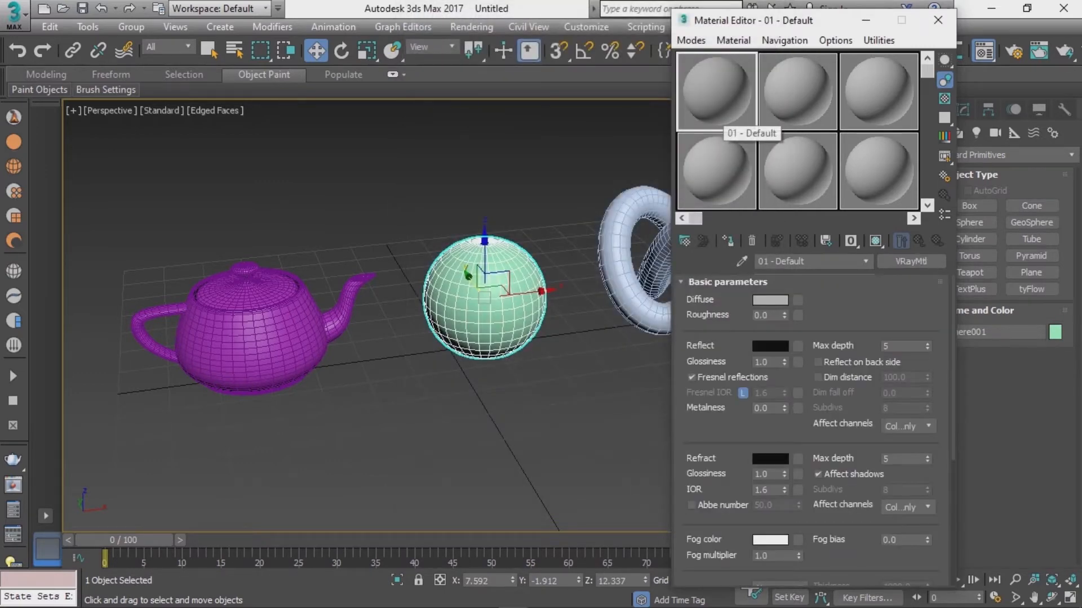
Step: Browse through the other sample slots to check their material types
left_click(798, 92)
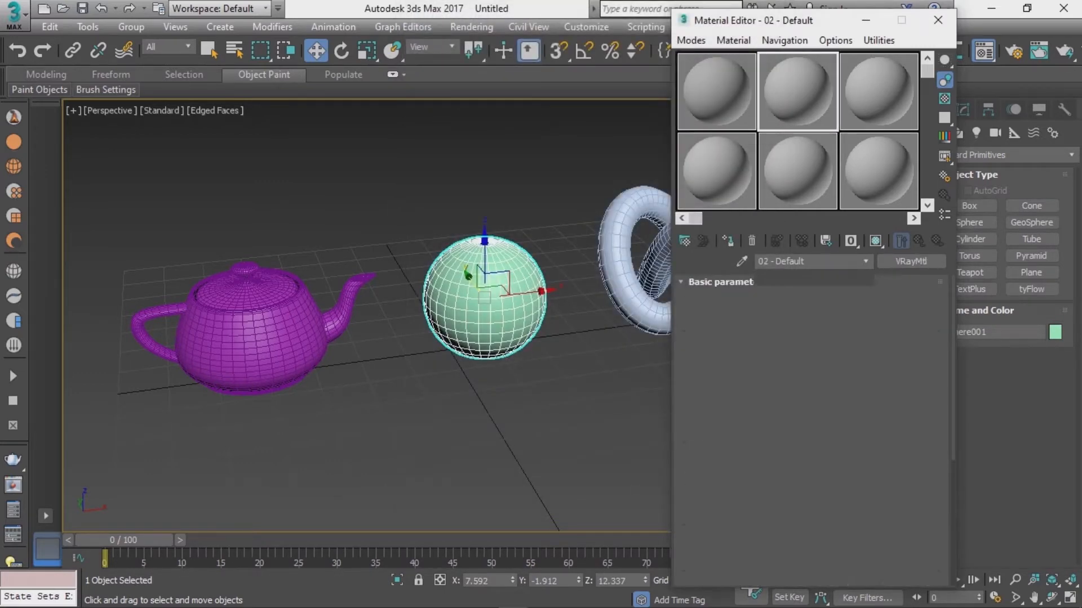
left_click(879, 92)
left_click(717, 171)
left_click(798, 172)
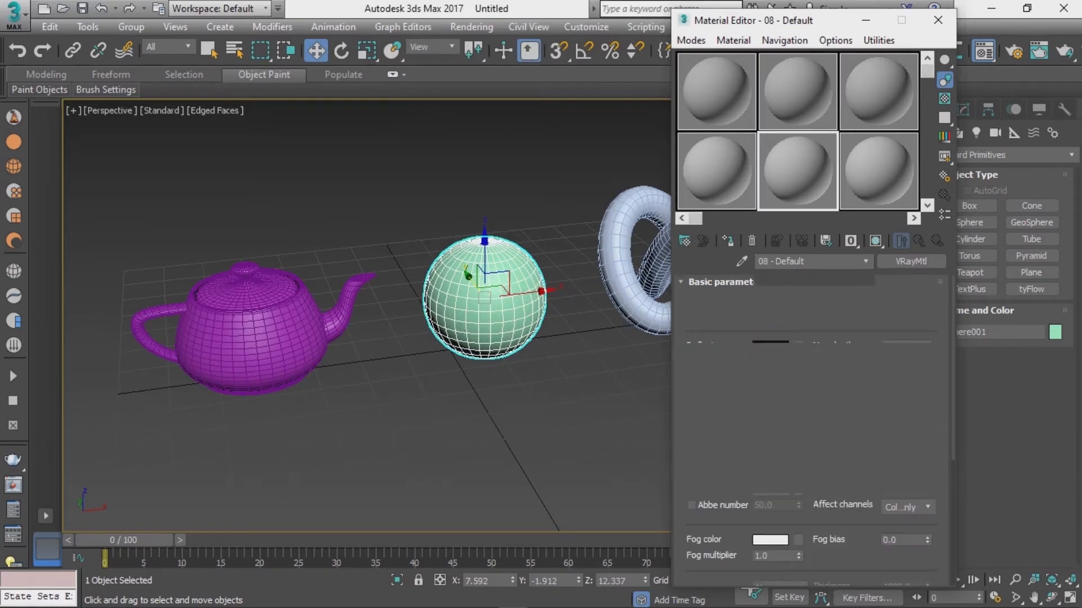
left_click(879, 171)
Step: Assign the first slot's material to the teapot and copy it into the second slot
left_click(716, 92)
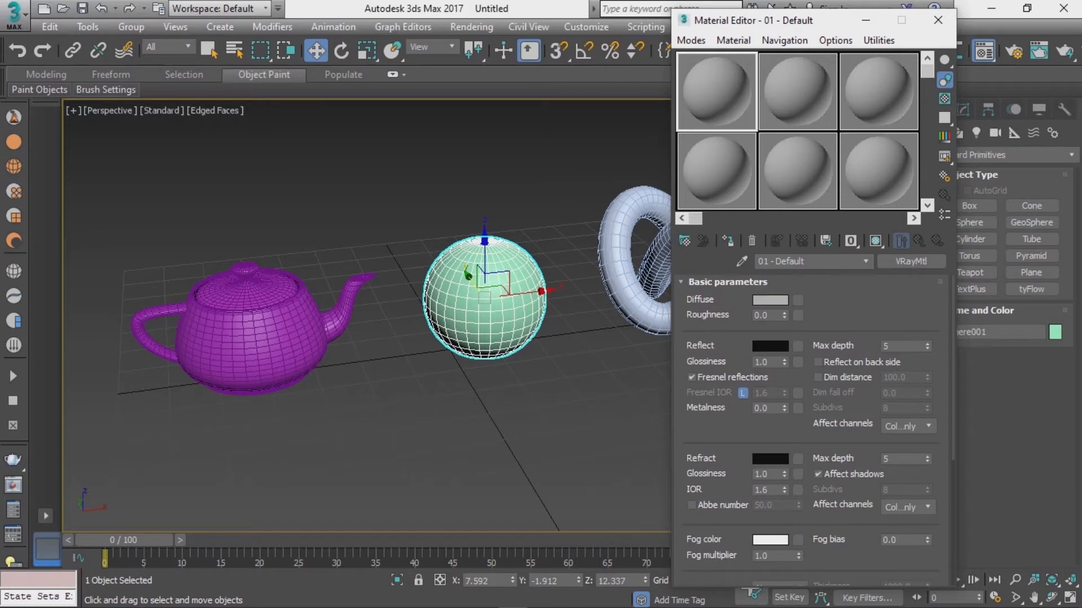
left_click_drag(716, 92, 248, 327)
left_click_drag(717, 92, 797, 92)
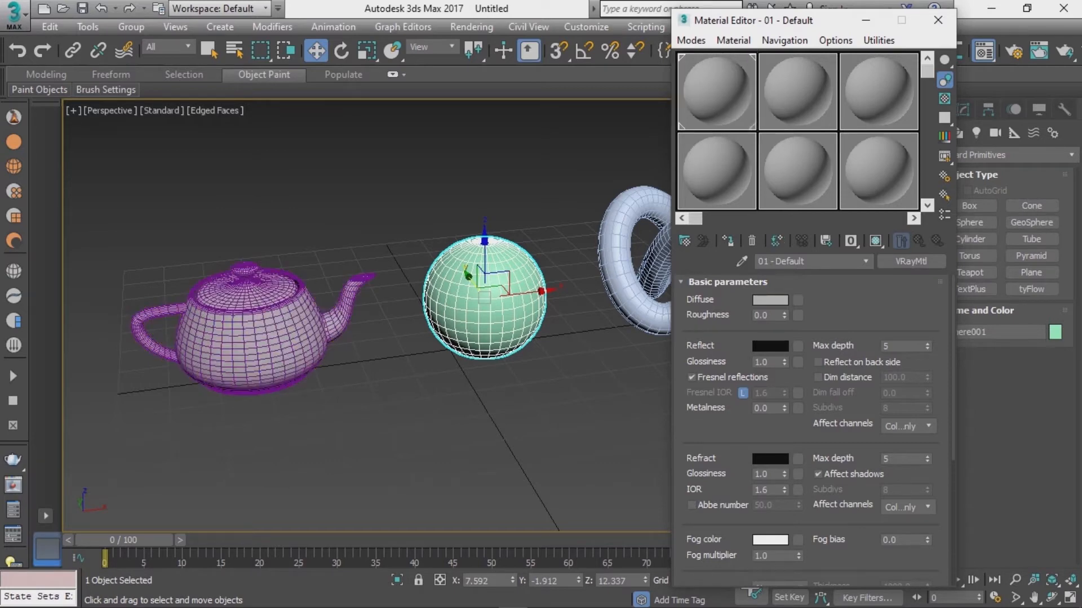
Step: Set the first material's diffuse colour to blue (RGB 20, 96, 234)
left_click(727, 93)
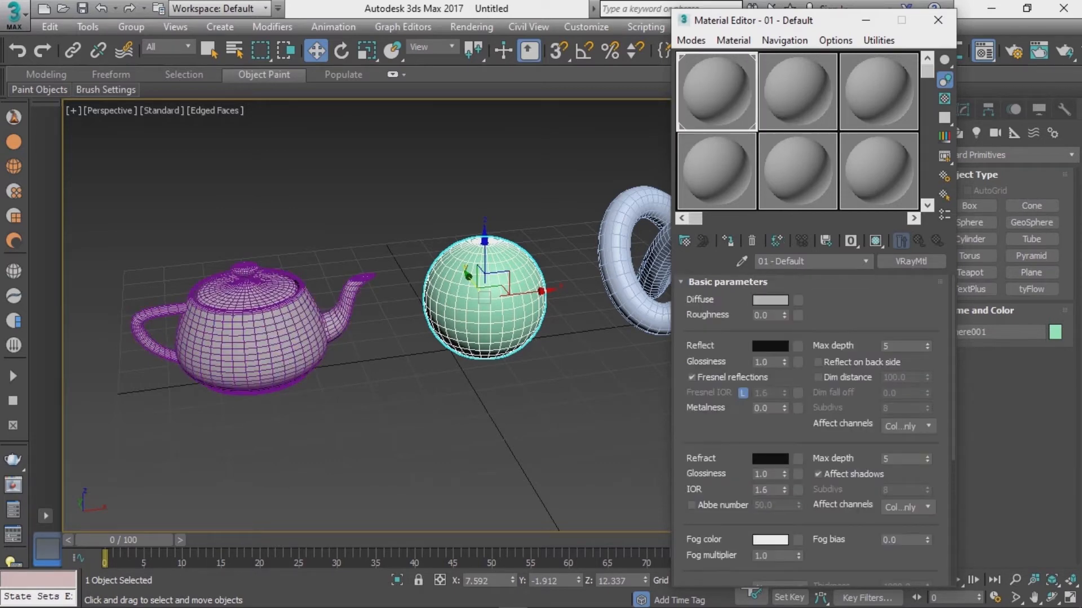
left_click(770, 301)
mouse_move(559, 182)
left_mouse_down()
mouse_move(512, 182)
mouse_move(541, 182)
left_mouse_up()
mouse_move(409, 120)
left_mouse_down()
mouse_move(389, 107)
mouse_move(397, 110)
left_mouse_up()
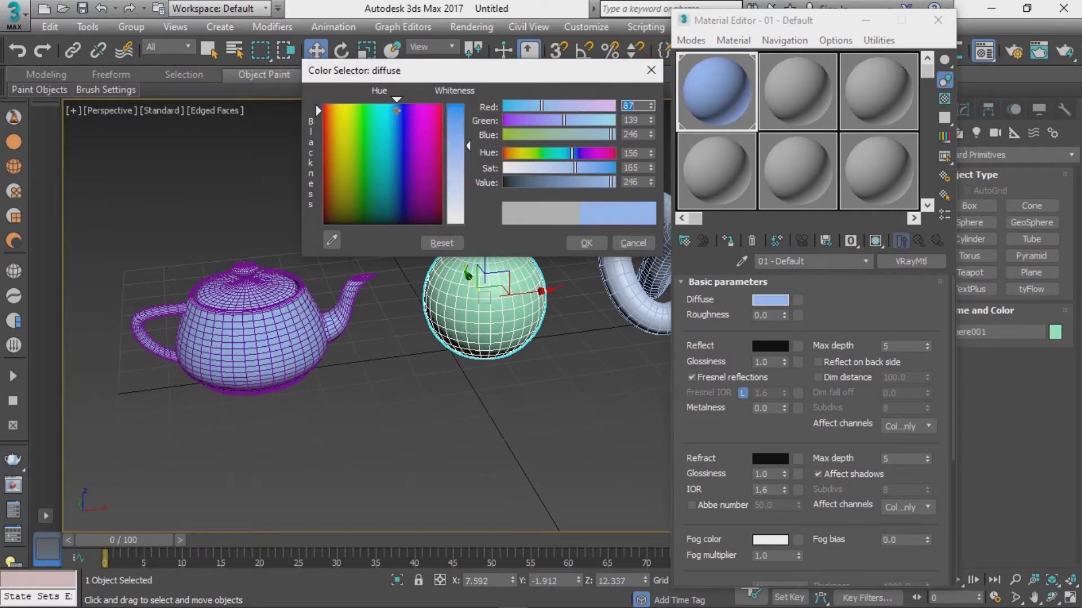
mouse_move(456, 145)
left_mouse_down()
mouse_move(457, 114)
mouse_move(395, 115)
left_mouse_up()
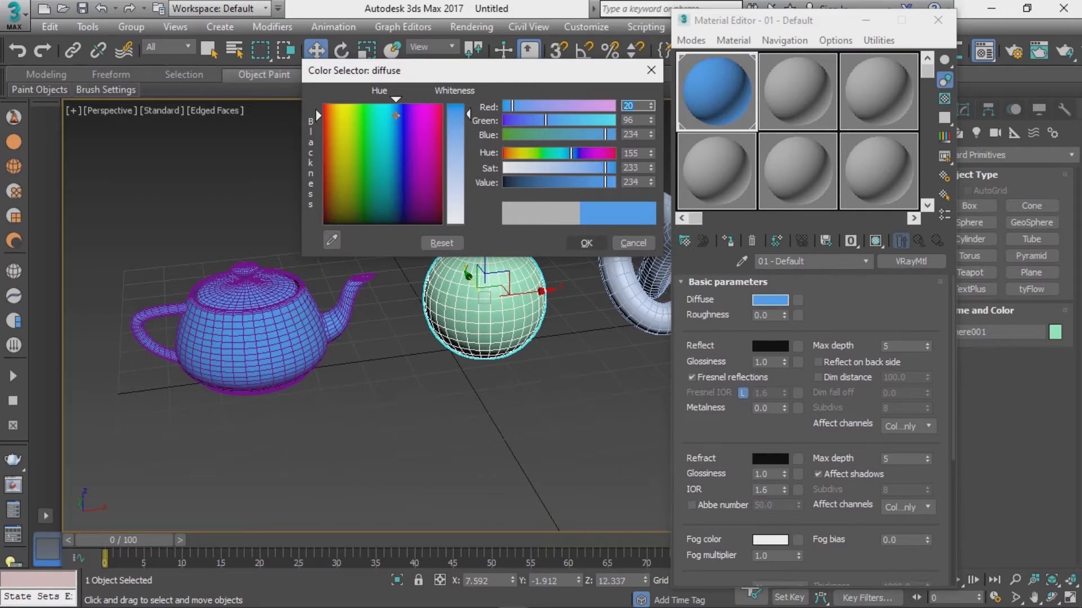
left_click(586, 243)
Step: Assign the second slot's material to the sphere, renaming it 01 - Defaultdfdf
left_click(797, 91)
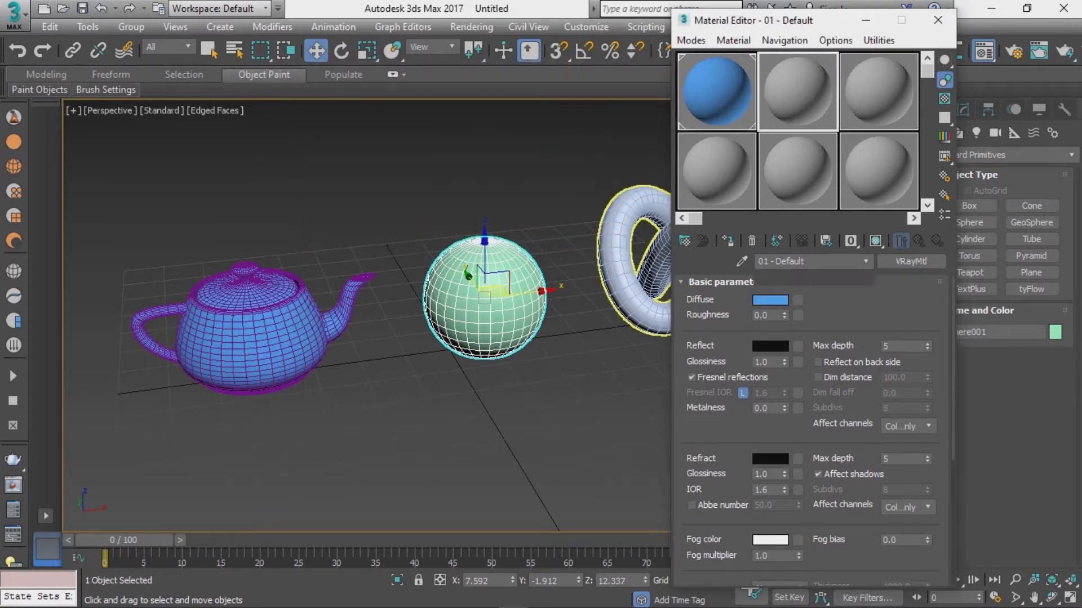
left_click_drag(798, 92, 484, 315)
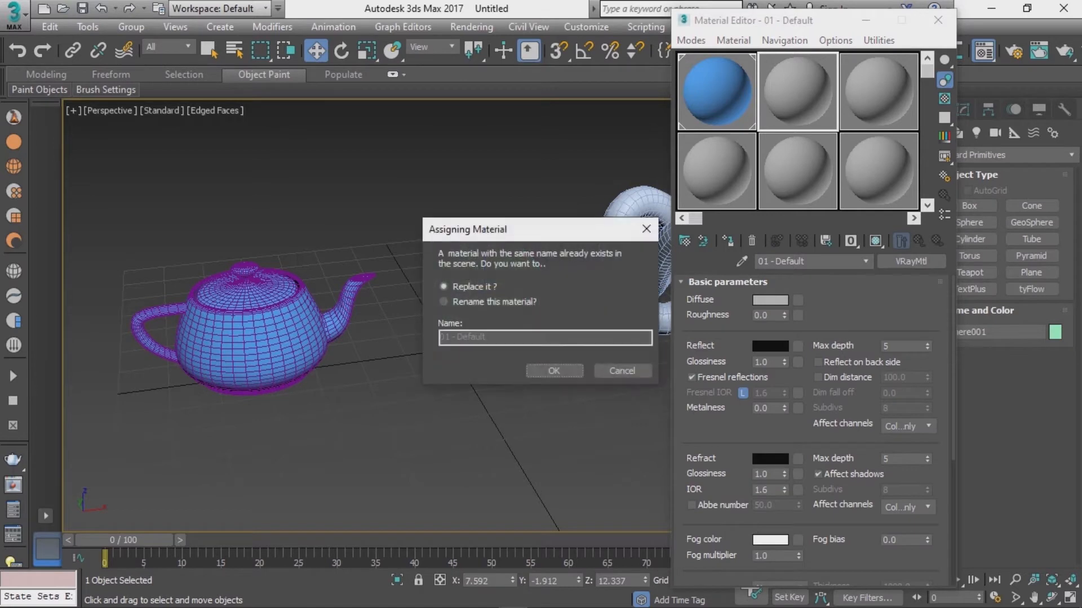
left_click(444, 302)
left_click(491, 337)
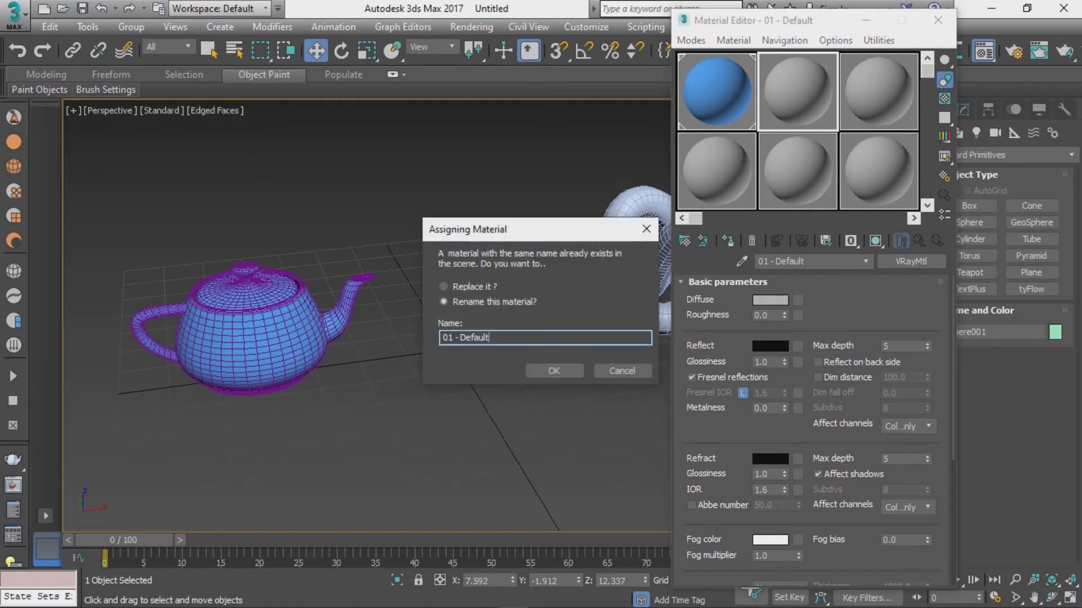
key("Return")
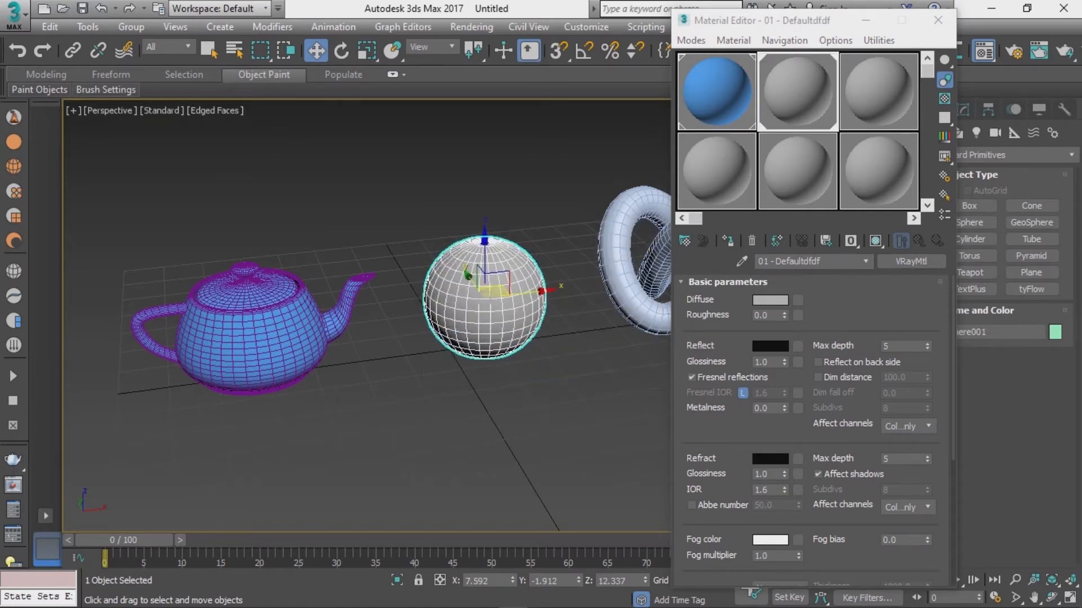
Step: Set the second material's diffuse colour to red (RGB 220, 2, 2)
left_click(770, 301)
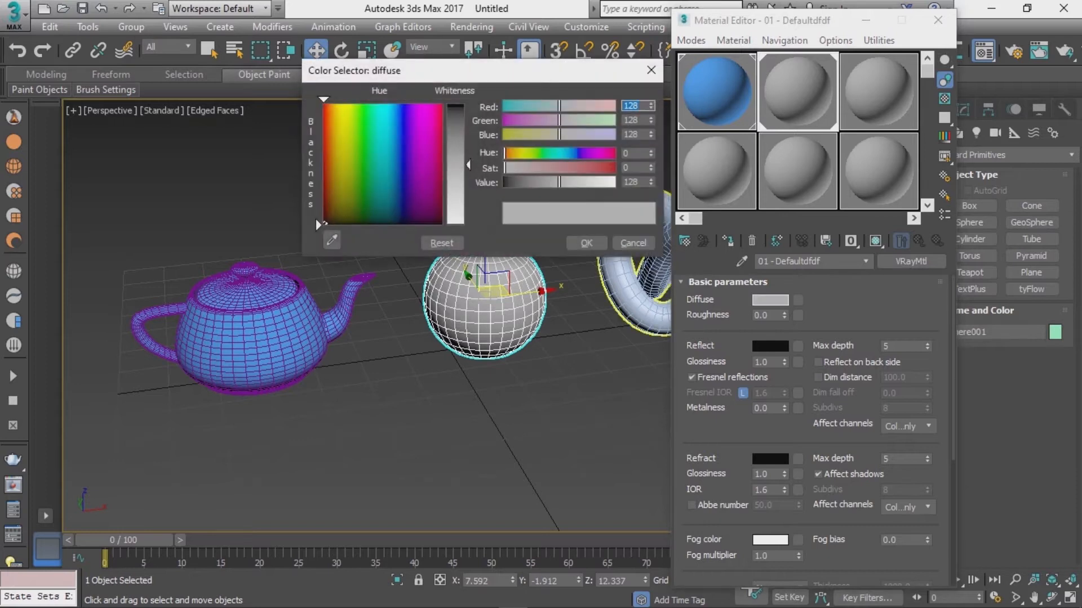
mouse_move(430, 145)
left_mouse_down()
mouse_move(441, 145)
mouse_move(437, 119)
left_mouse_up()
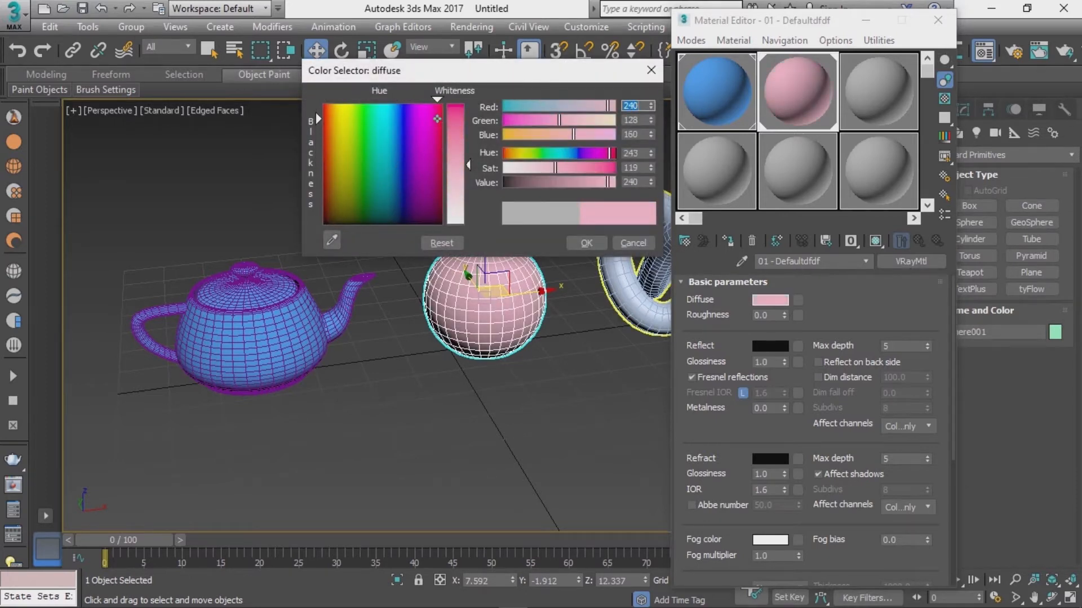
left_click_drag(468, 165, 468, 107)
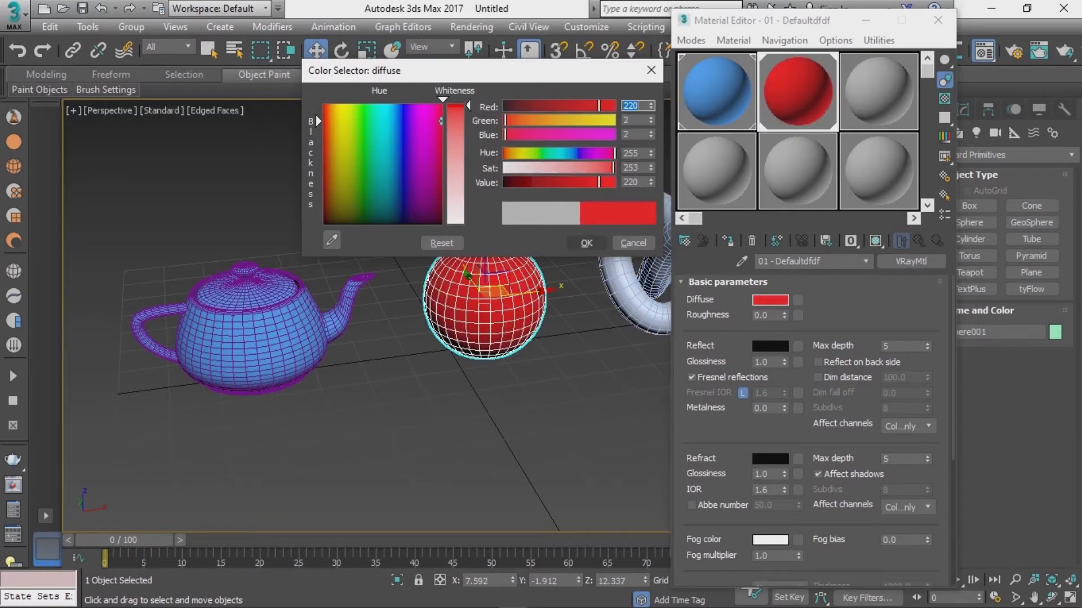
left_click(586, 243)
Step: Select the torus knot and assign the third slot's material to it, renaming it 01 - Defaultdsf
middle_click_drag(587, 248, 485, 291)
left_click(451, 270)
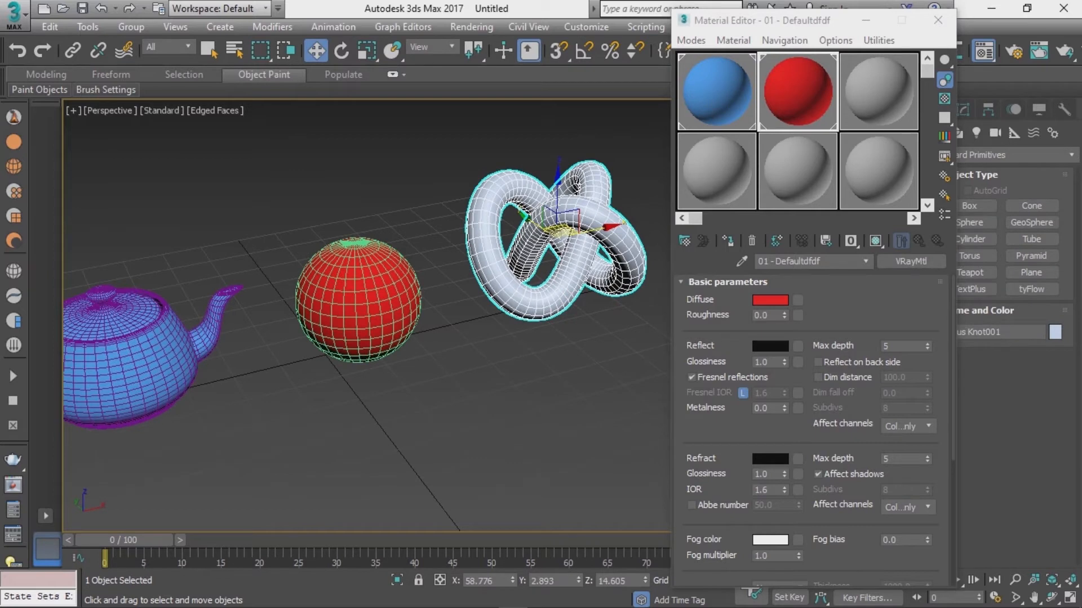
left_click(879, 91)
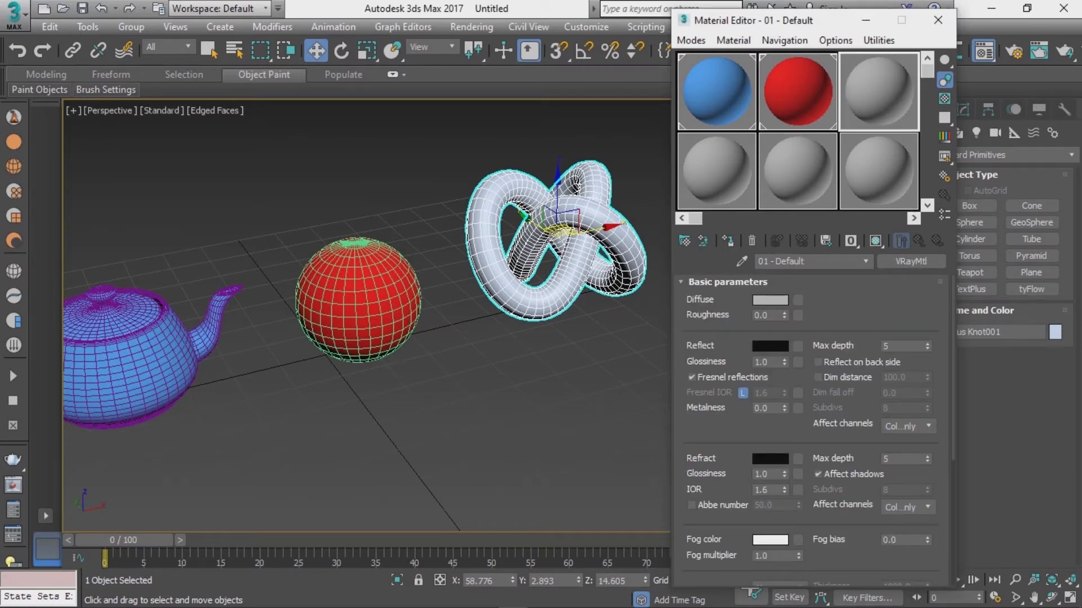
left_click(727, 241)
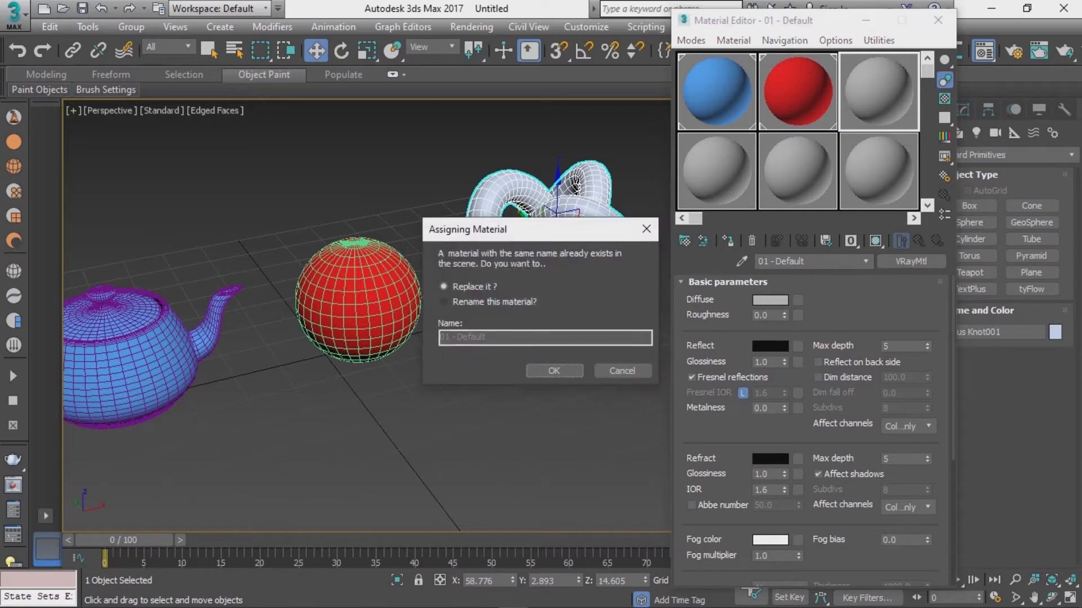
left_click(444, 302)
left_click(489, 338)
key("Return")
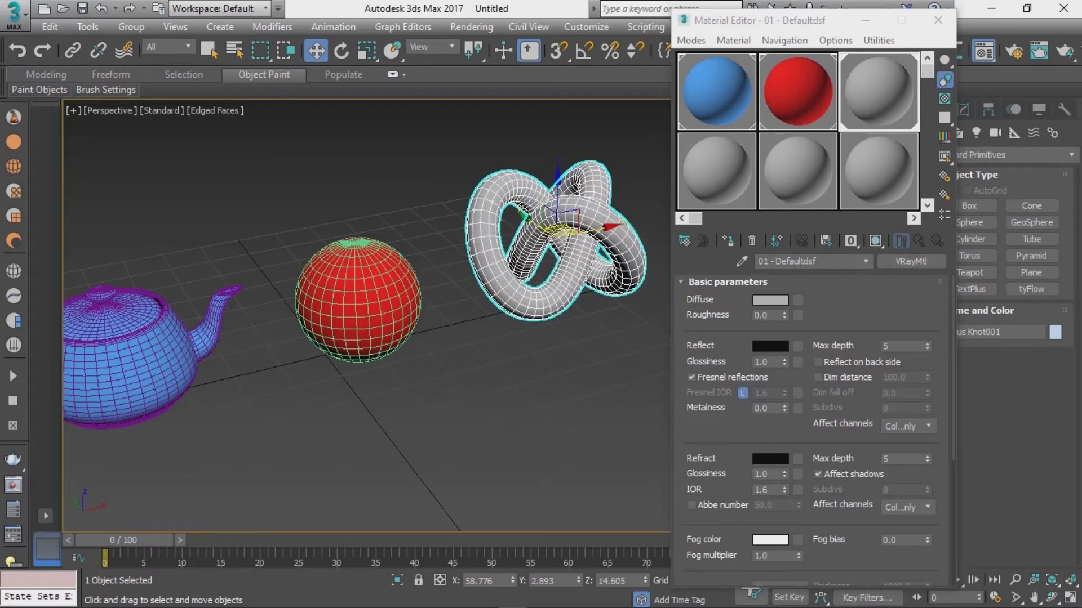
Step: Set the third material's diffuse colour to green (RGB 31, 148, 15)
left_click(771, 299)
left_click(359, 159)
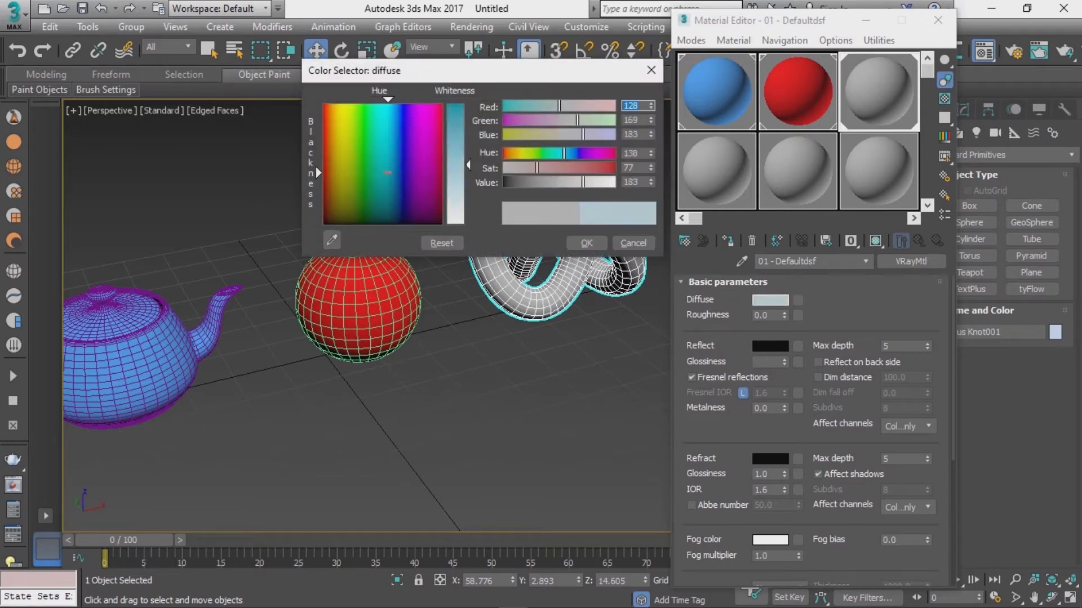
left_click_drag(468, 164, 468, 111)
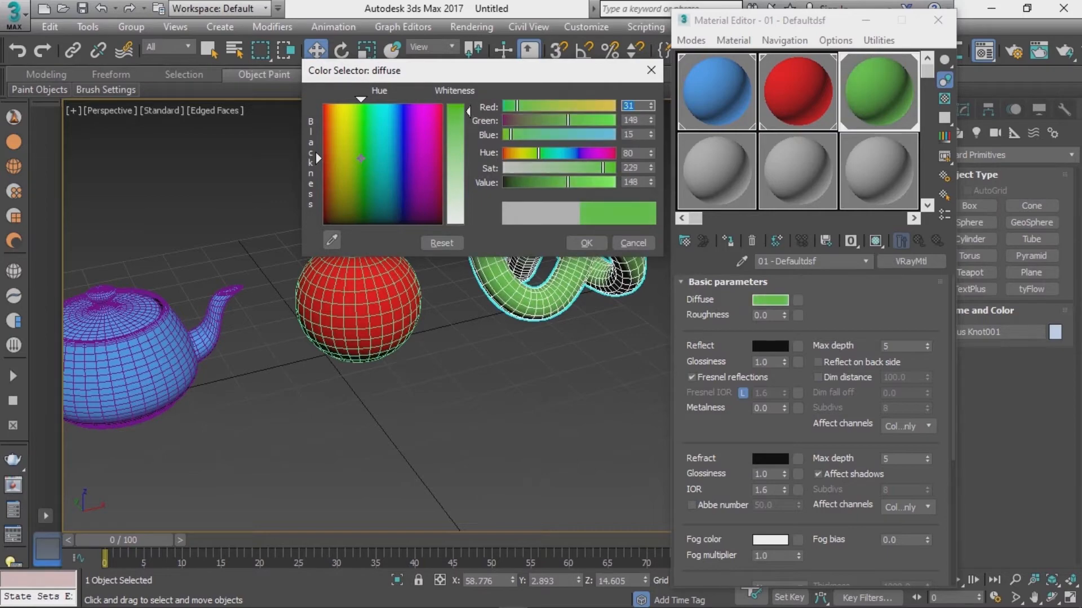
left_click(586, 243)
Step: Select the teapot and open an enlarged preview of the first slot's blue material
middle_click_drag(360, 338, 391, 338, "alt")
left_click(180, 333)
left_click(717, 91)
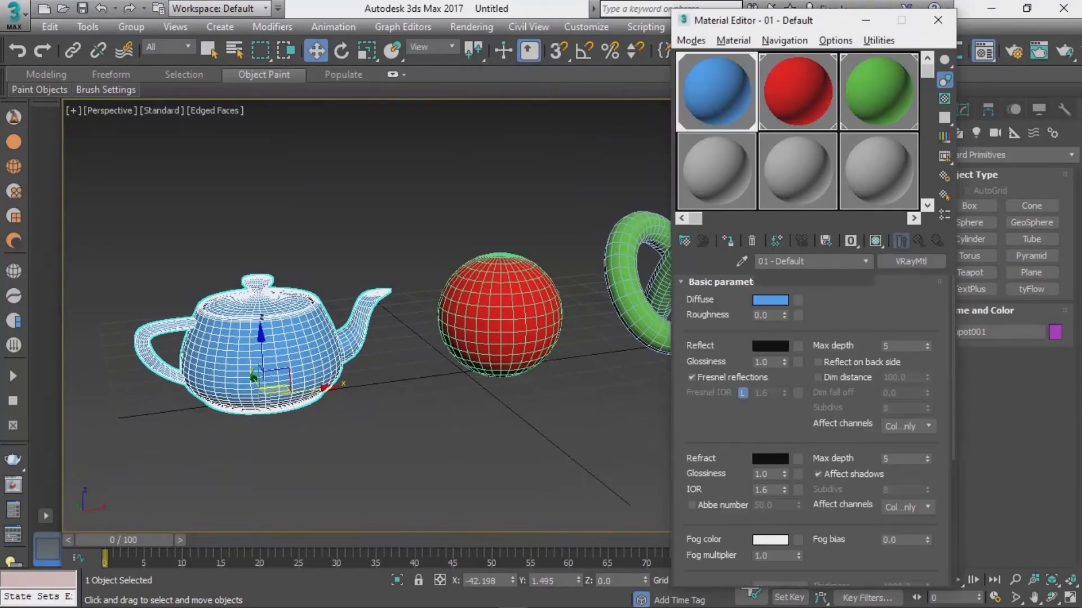
double_click(717, 92)
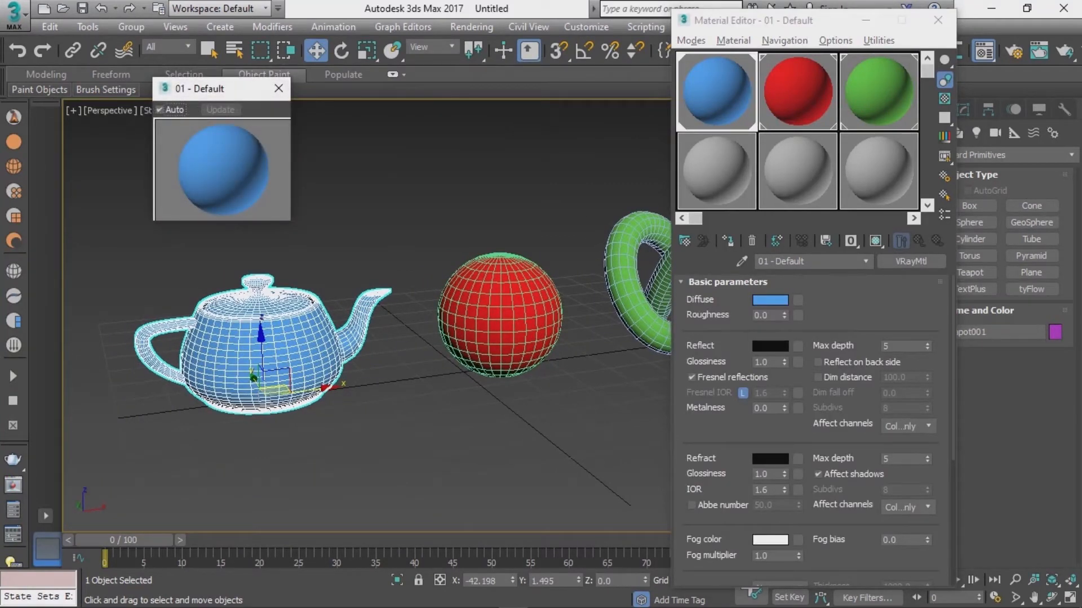
Step: Set the first material's reflection colour to white (RGB 255, 255, 255)
left_click_drag(290, 220, 528, 457)
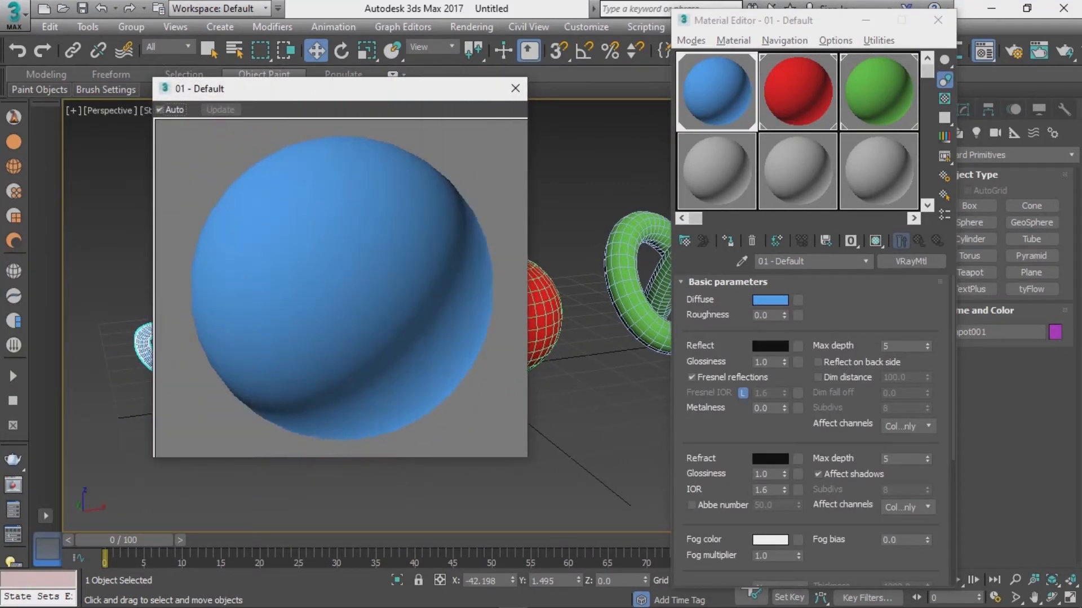
left_click_drag(338, 89, 439, 46)
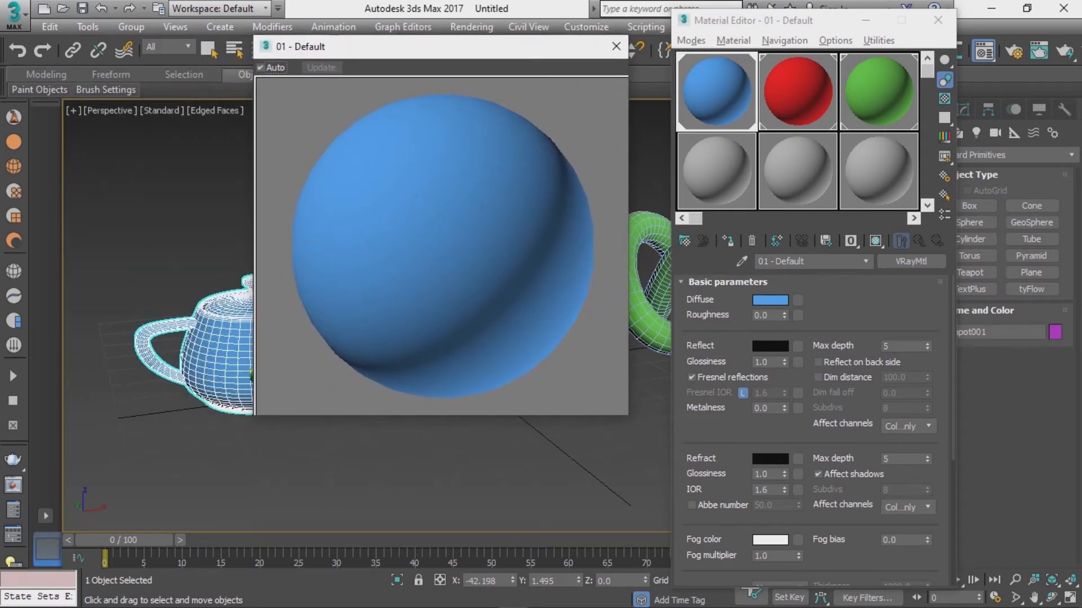
left_click(770, 346)
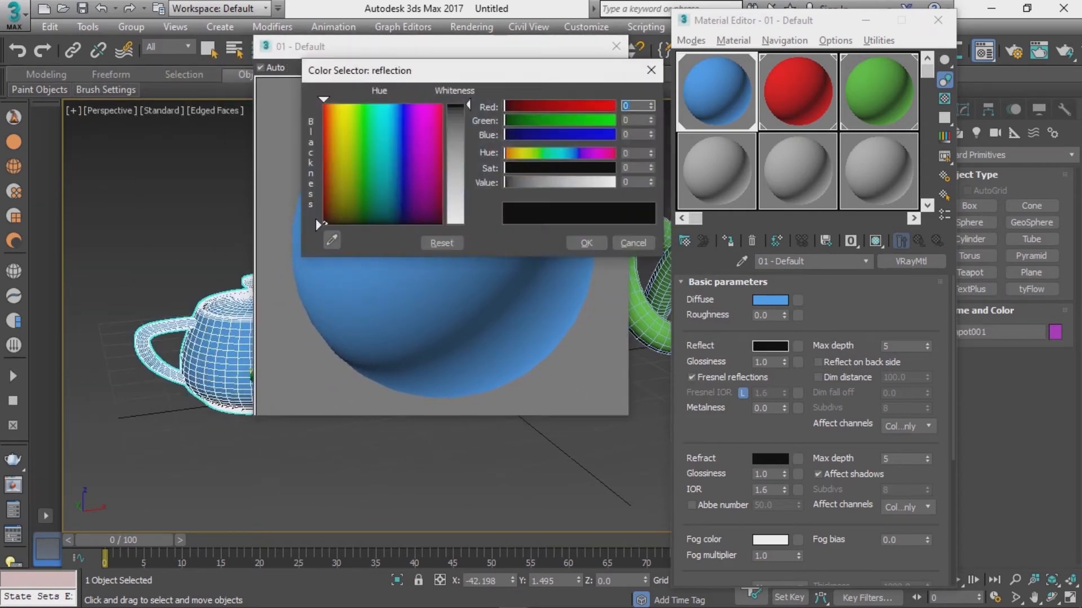
left_click_drag(468, 105, 468, 130)
left_click_drag(479, 70, 790, 11)
left_click_drag(779, 72, 780, 111)
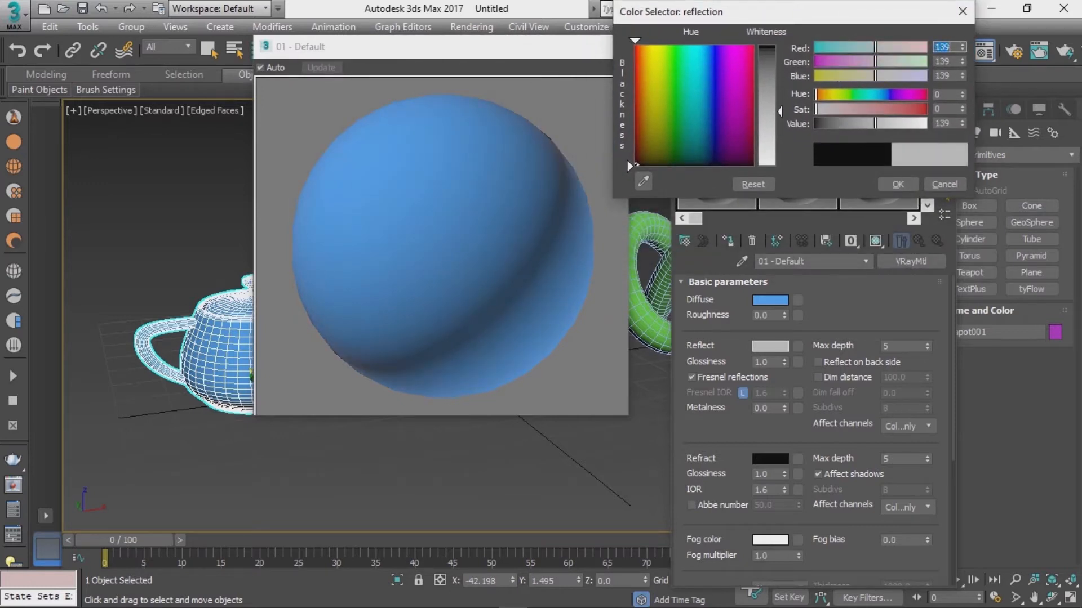
left_click_drag(732, 12, 684, 127)
left_click(944, 98)
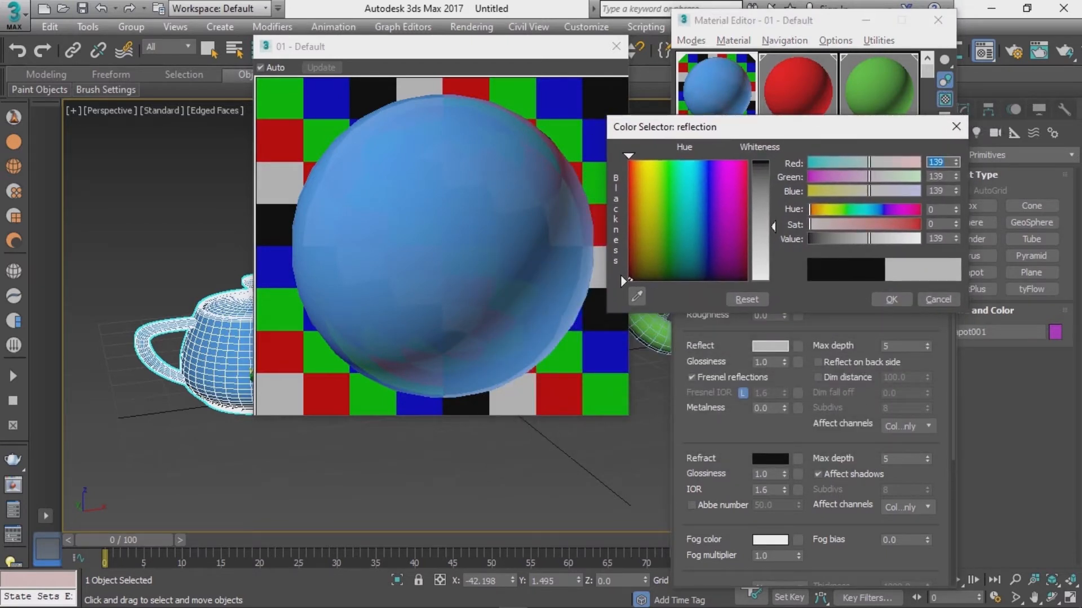
left_click_drag(761, 226, 762, 281)
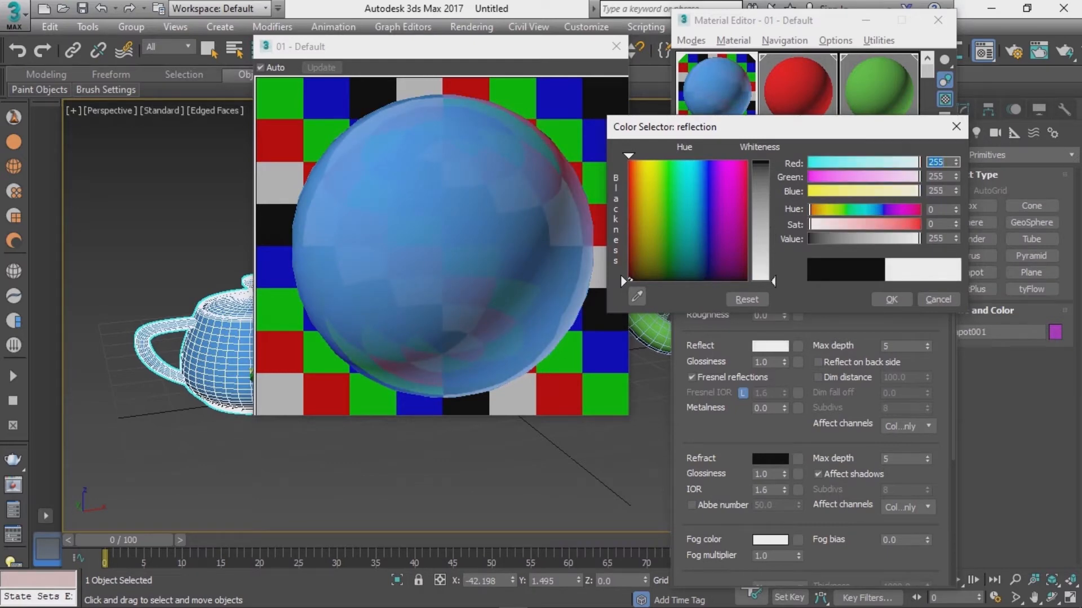
left_click(891, 299)
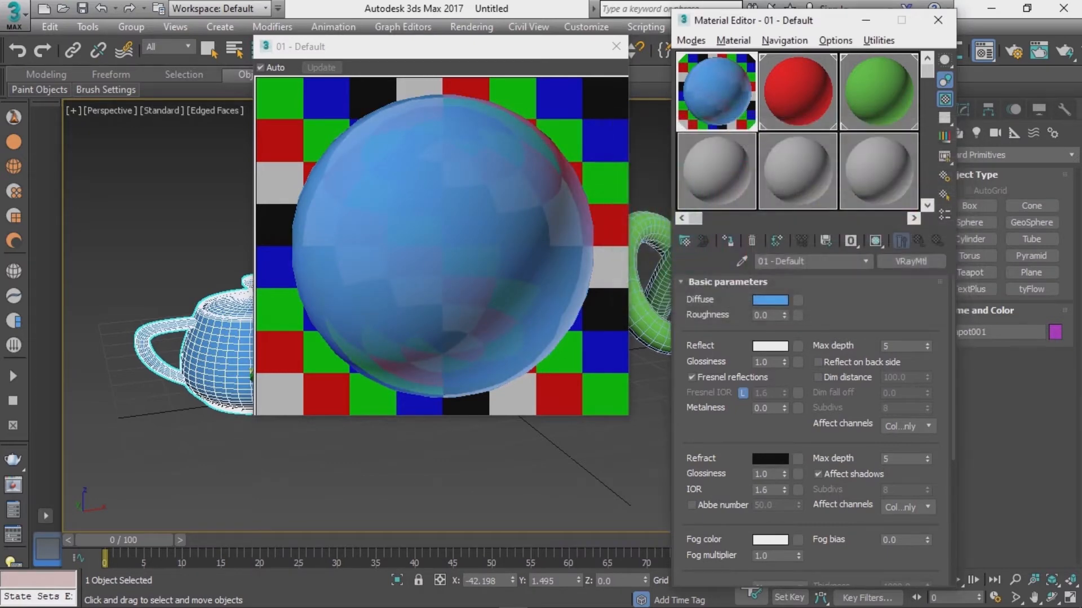
Step: Create a VRayPlane on the ground beside the torus knot
left_click(616, 47)
middle_click_drag(361, 305, 380, 322, "alt")
scroll(360, 315, "down", 2)
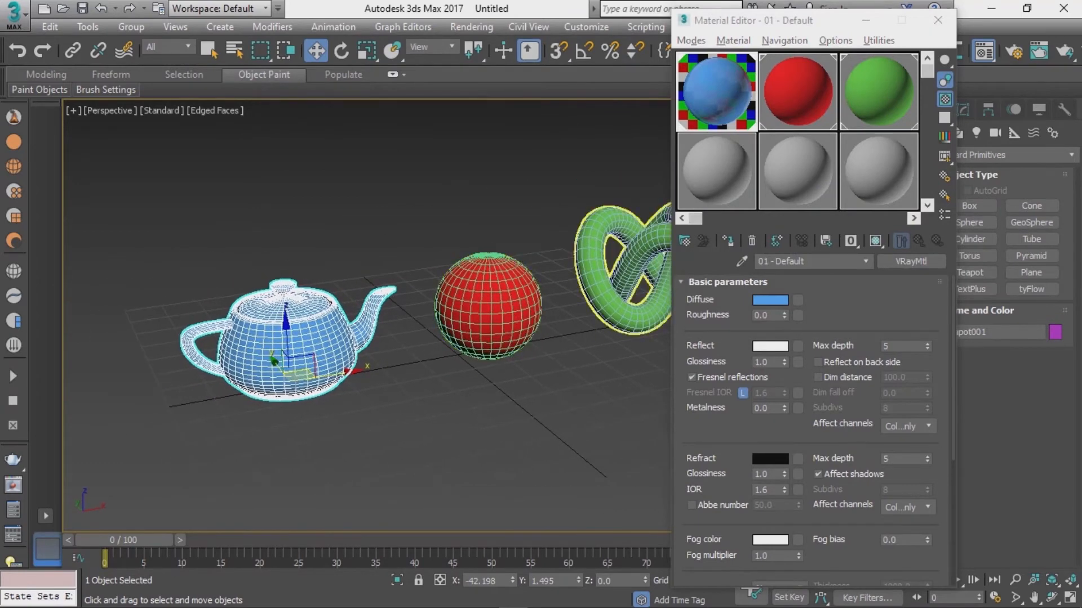
left_click_drag(811, 21, 653, 62)
left_click(779, 60)
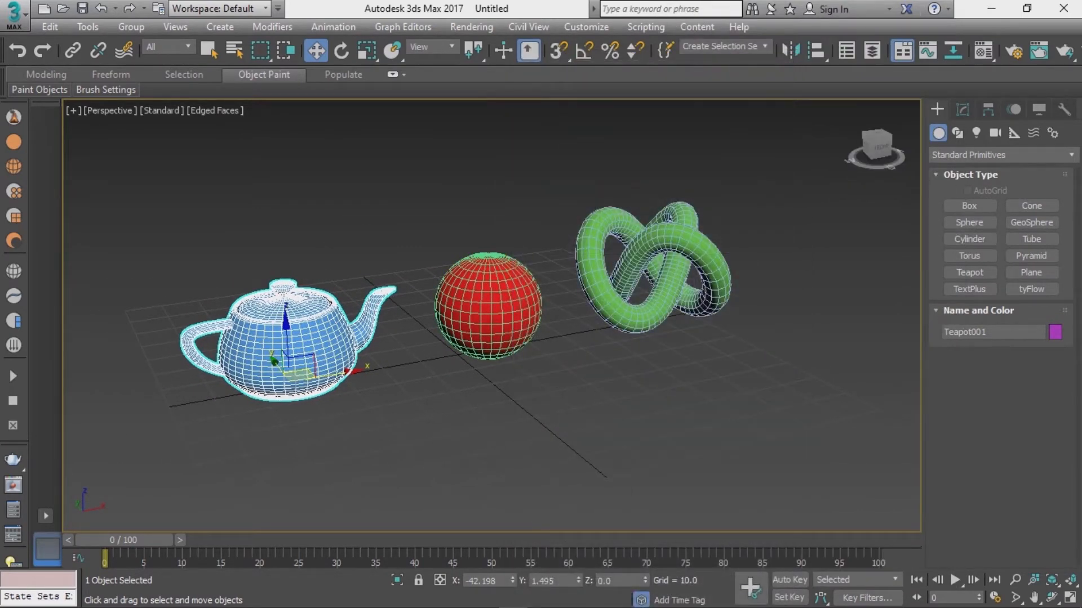
left_click(1000, 155)
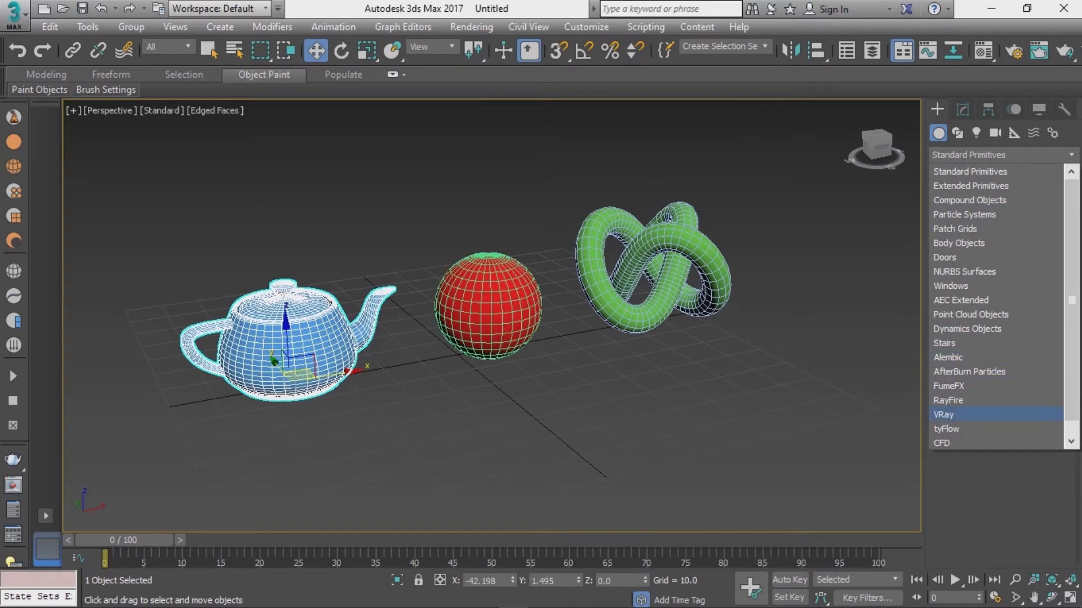
left_click(953, 415)
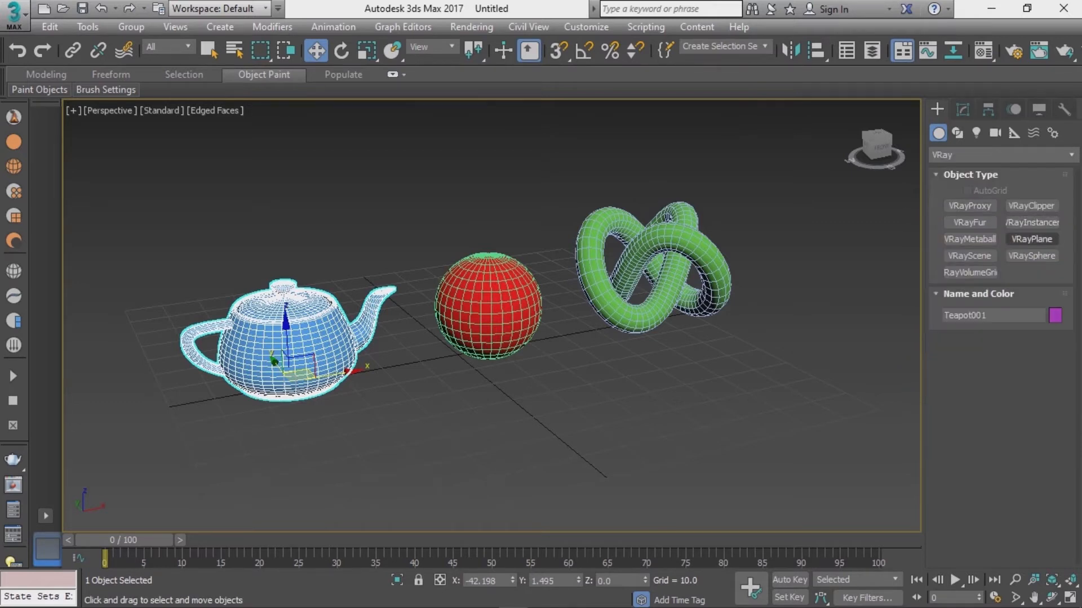
left_click(1031, 239)
left_click(820, 317)
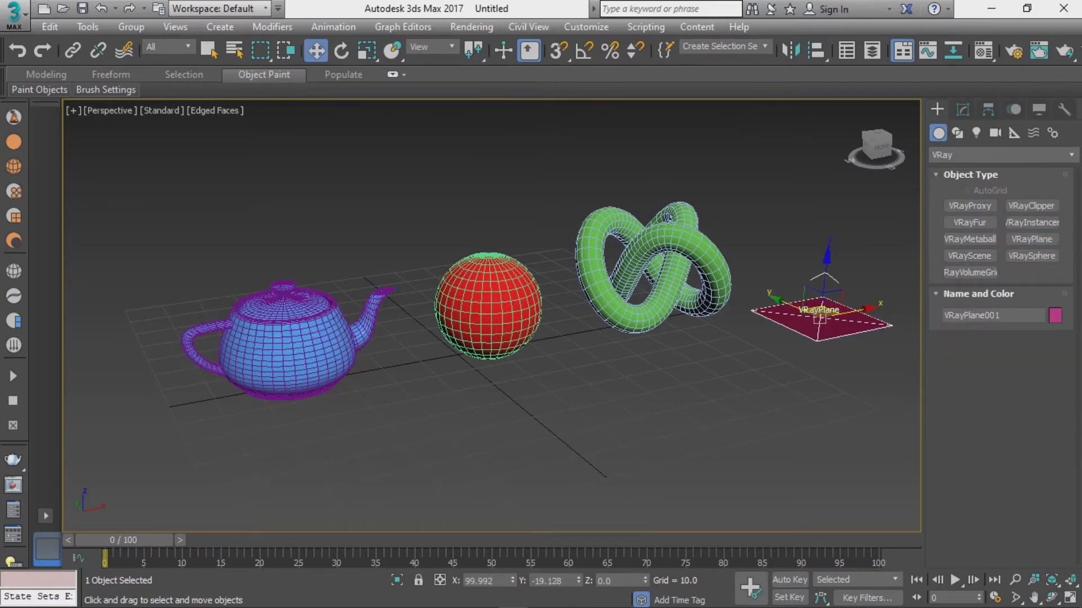
Step: Assign the fourth slot's material to the VRayPlane, renaming it 01 - Defaultff
key("m")
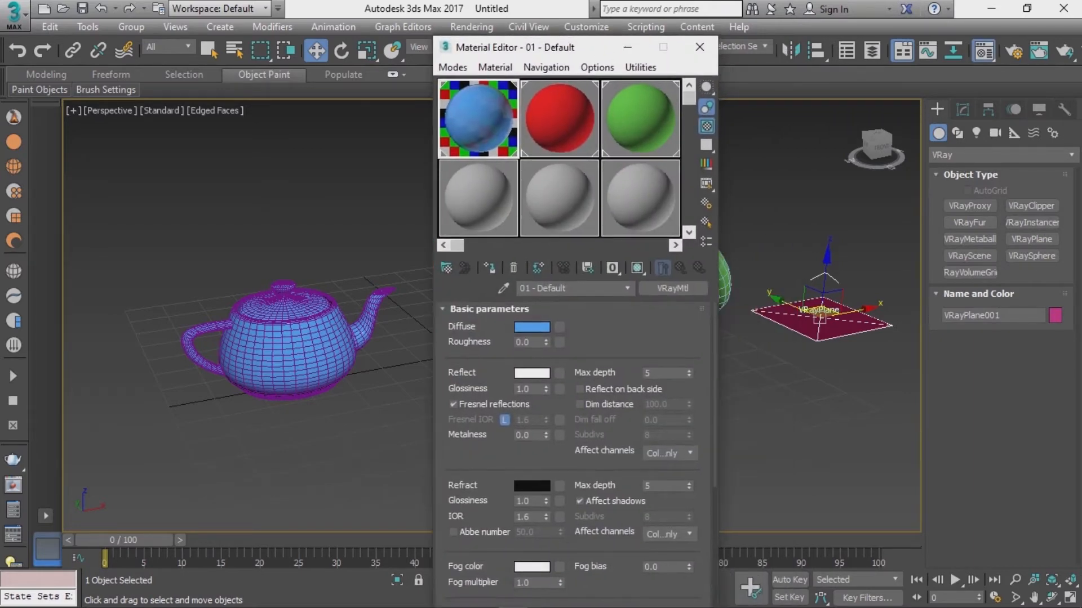
left_click(478, 198)
left_click(489, 268)
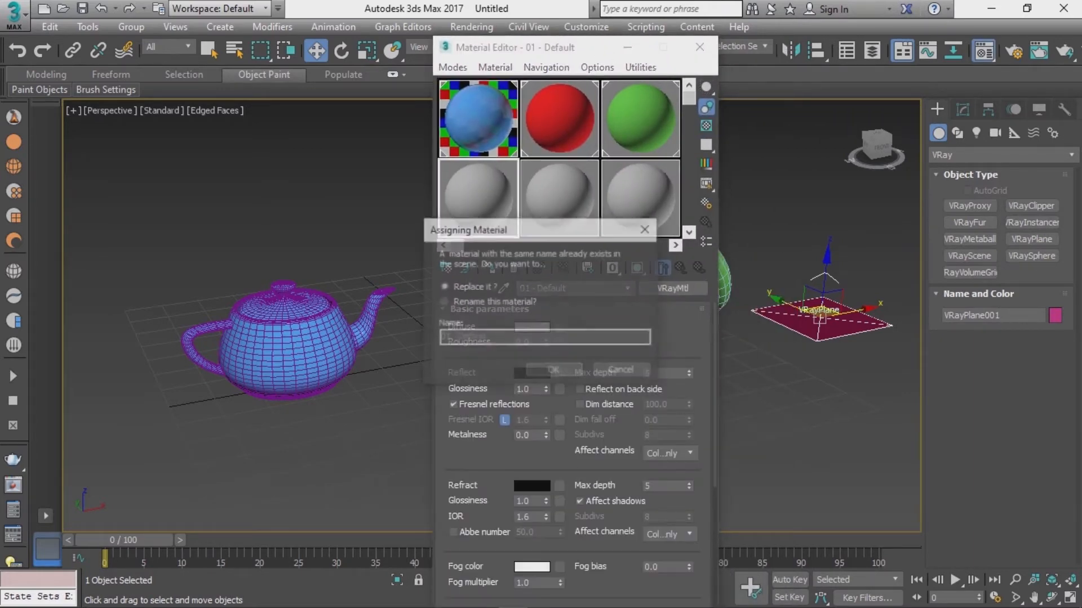
left_click(444, 302)
left_click(524, 338)
type("ff")
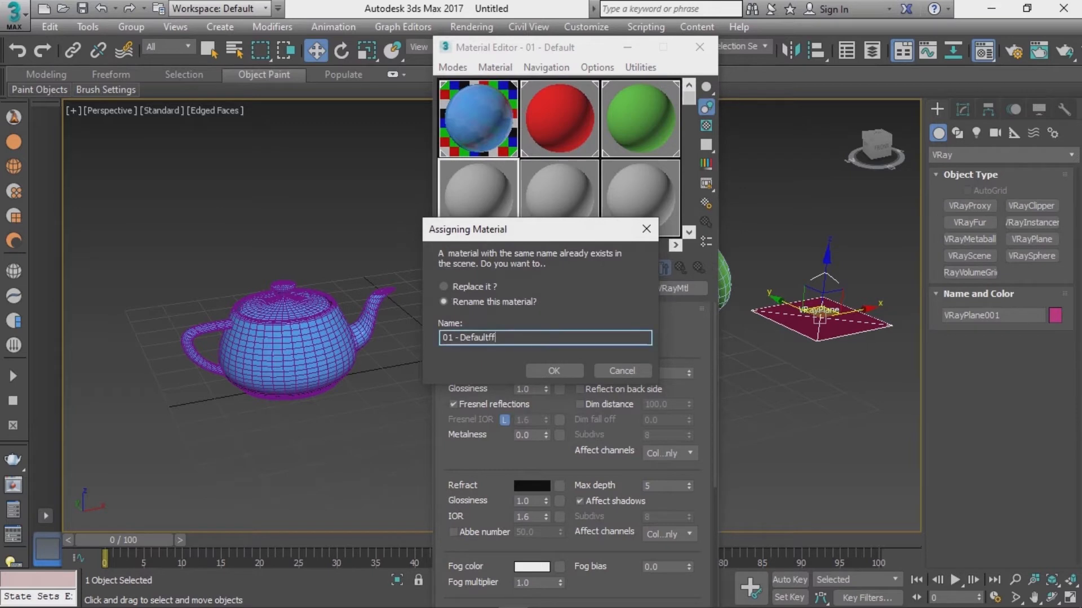
left_click(554, 371)
Step: Set the fourth material's diffuse colour to dark grey (RGB 37, 37, 37)
left_click(531, 327)
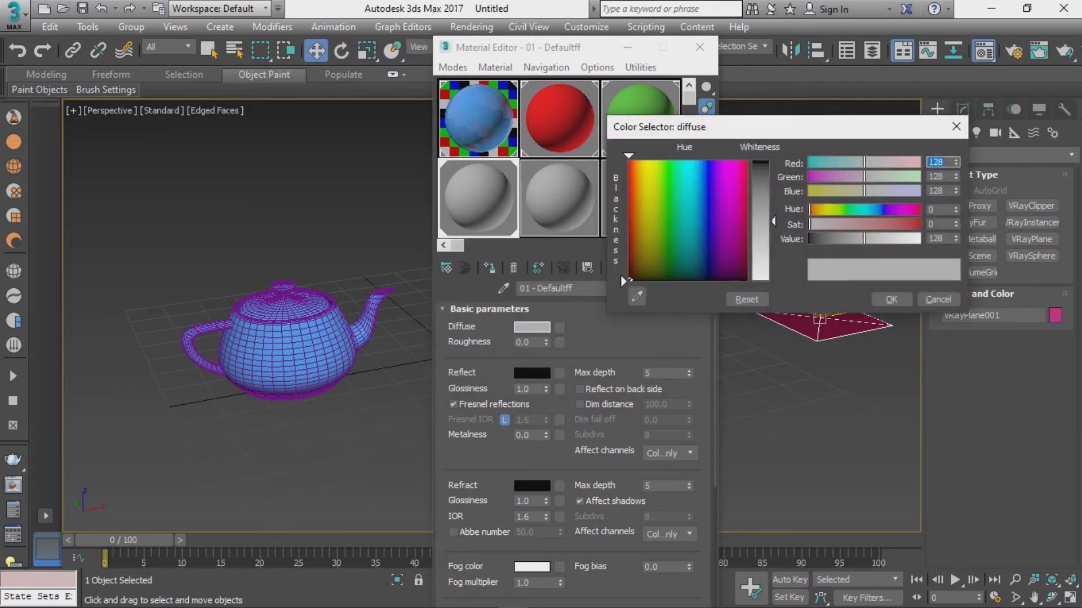
left_click_drag(761, 221, 761, 177)
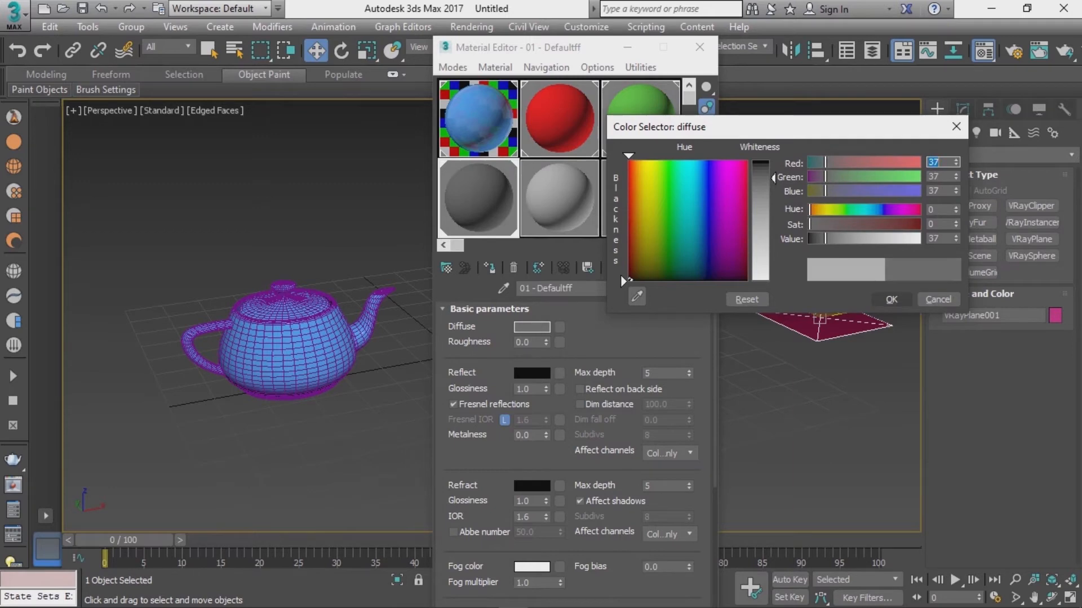
left_click(891, 299)
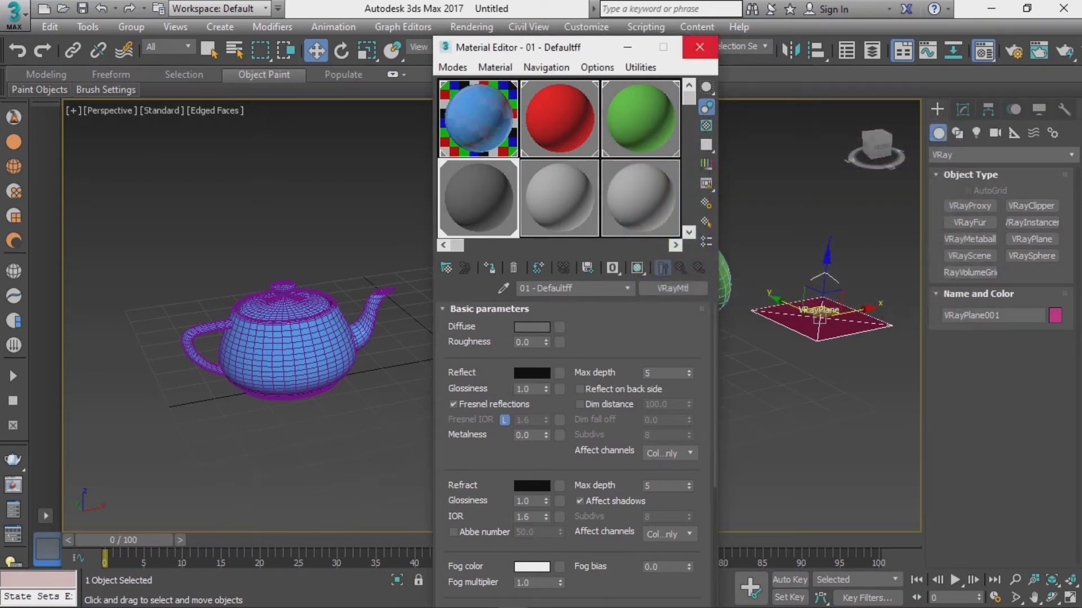
left_click(699, 47)
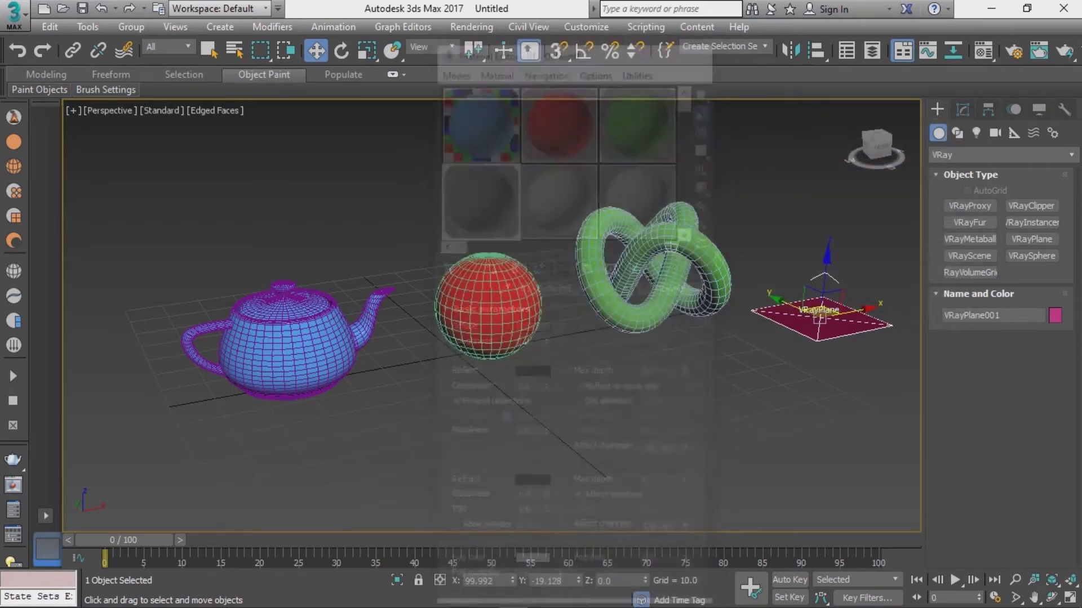
Step: Render the perspective view in the V-Ray frame buffer
middle_click_drag(507, 338, 456, 296, "alt")
middle_click_drag(584, 294, 586, 300, "alt")
mouse_move(586, 300)
middle_mouse_down()
mouse_move(597, 315)
mouse_move(572, 316)
mouse_move(582, 318)
middle_mouse_up()
scroll(597, 316, "up", 3)
scroll(598, 315, "down", 1)
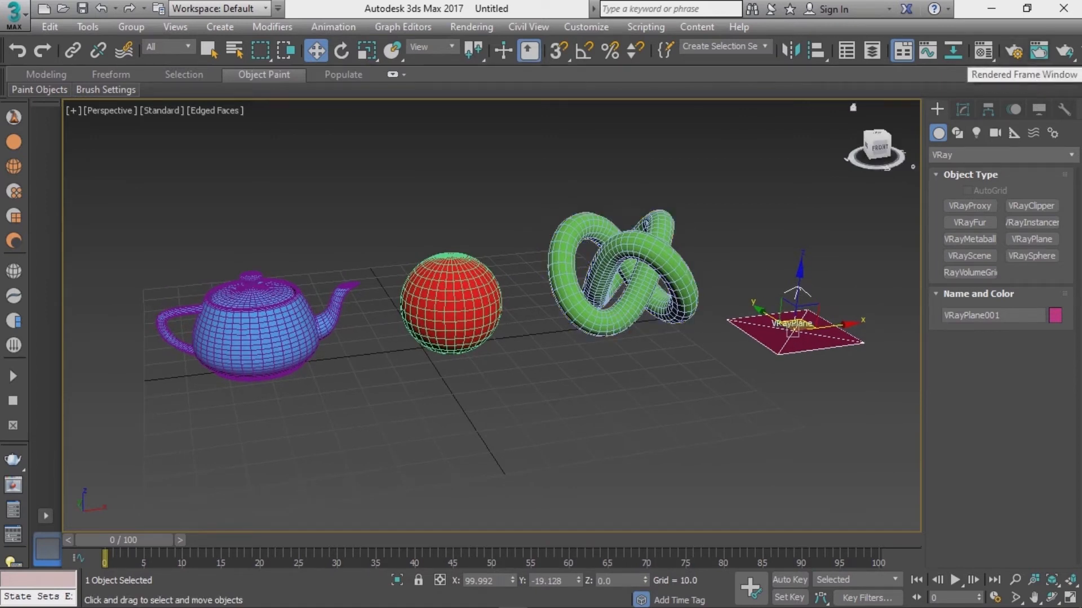
left_click(1064, 51)
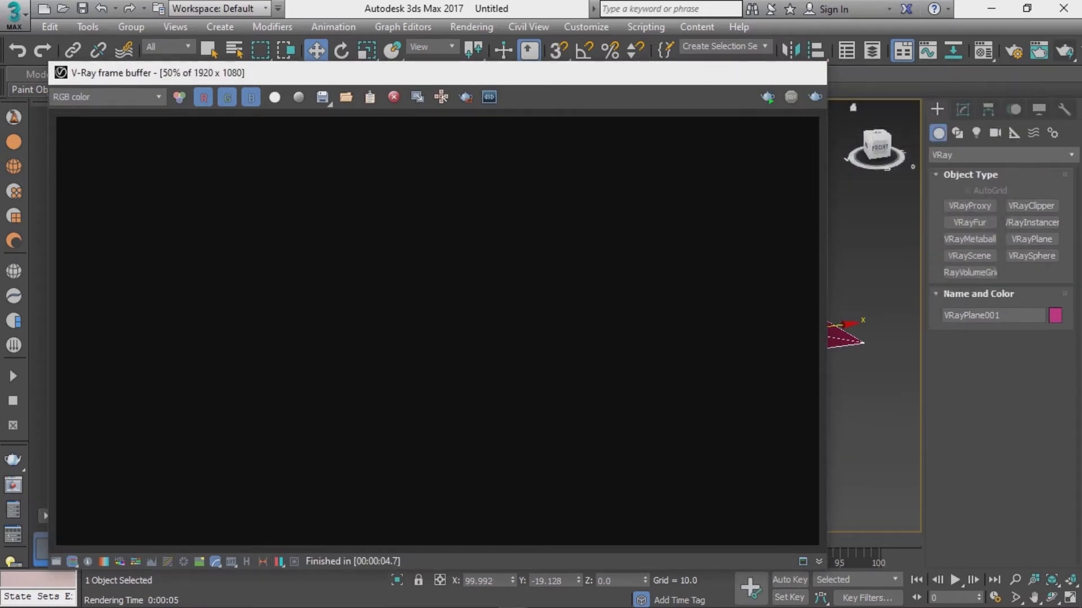
left_click(808, 72)
Step: Create a plane VRayLight in the top view spanning the objects
scroll(491, 316, "down", 4)
mouse_move(491, 315)
middle_mouse_down("alt")
mouse_move(475, 315)
mouse_move(491, 316)
middle_mouse_up("alt")
scroll(491, 315, "up", 3)
middle_click_drag(611, 293, 591, 294, "alt")
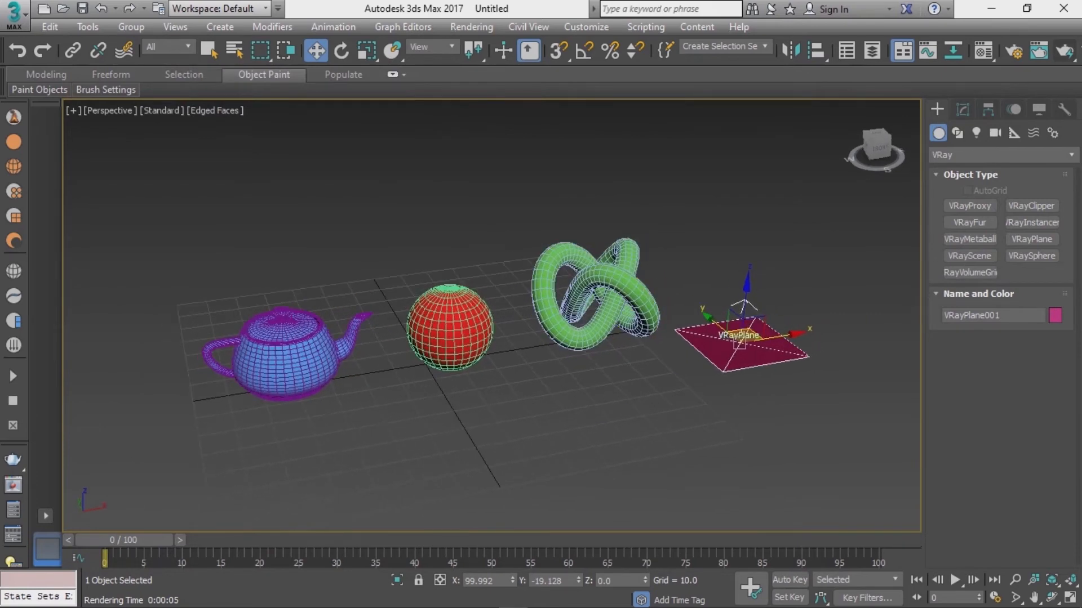
middle_click_drag(491, 327, 486, 391, "alt")
scroll(491, 304, "down", 3)
scroll(588, 391, "up", 3)
scroll(588, 391, "down", 2)
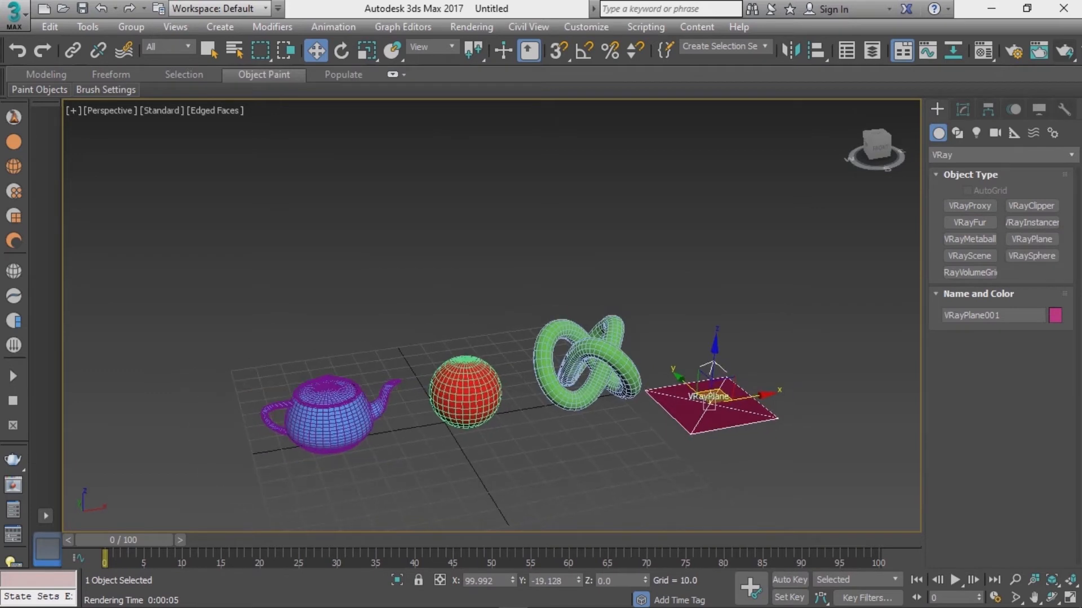
left_click(976, 133)
left_click(1000, 155)
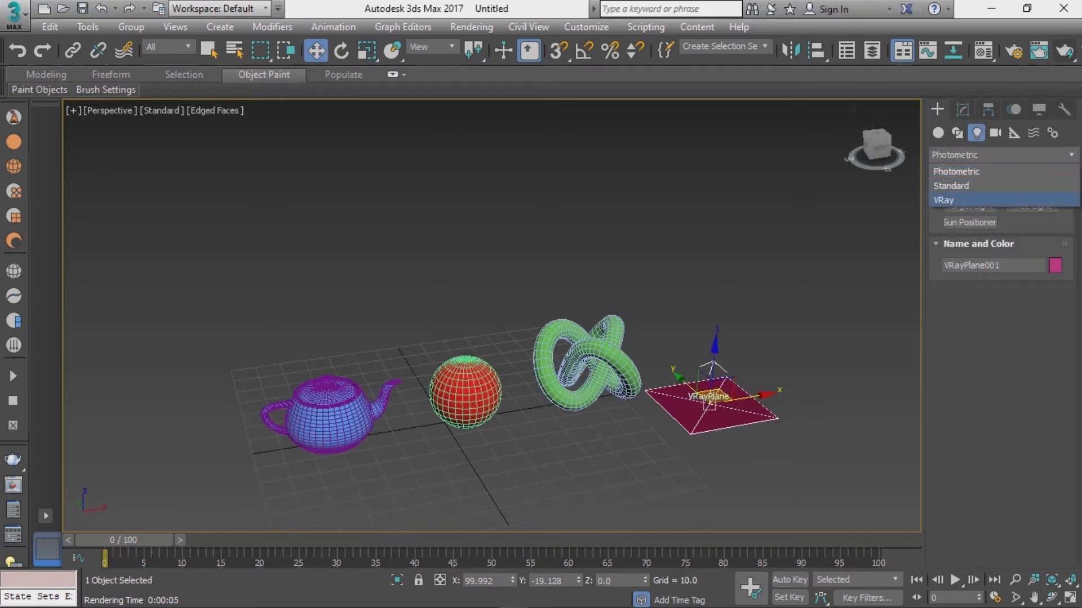
left_click(958, 198)
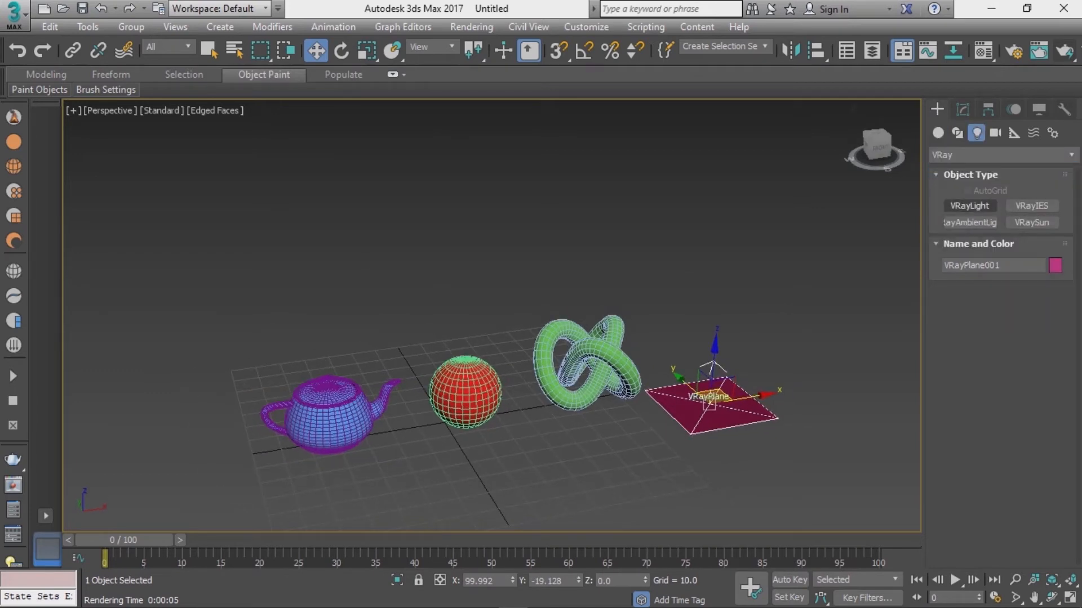
left_click(969, 206)
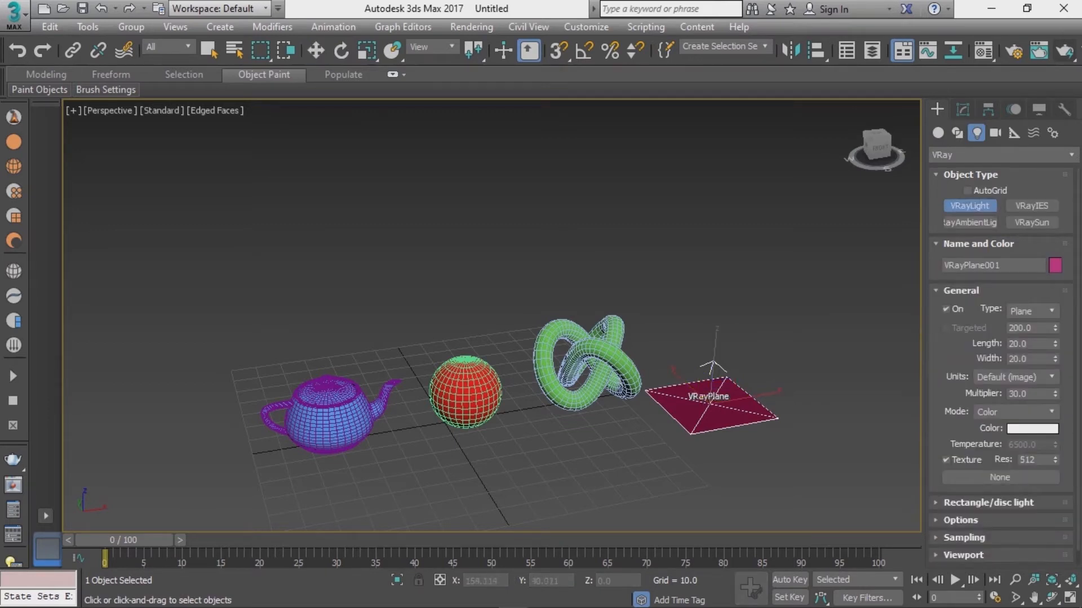
scroll(611, 299, "down", 2)
middle_click_drag(611, 315, 624, 338, "alt")
middle_click_drag(554, 330, 572, 341, "alt")
scroll(573, 342, "down", 4)
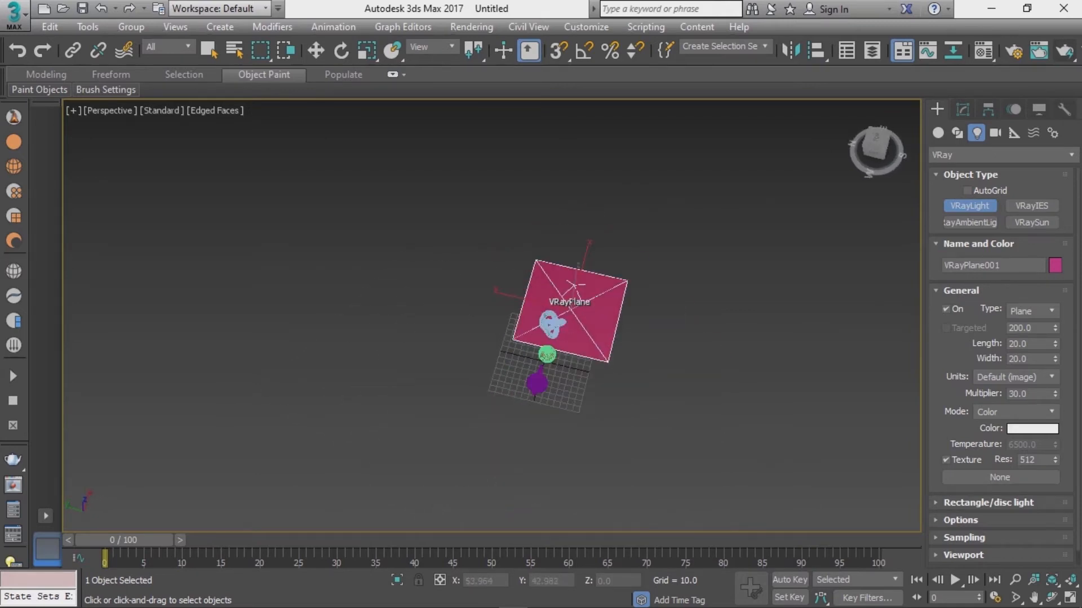
key("t")
left_click_drag(412, 269, 682, 385)
Step: Move the light upward above the scene in the perspective view
key("w")
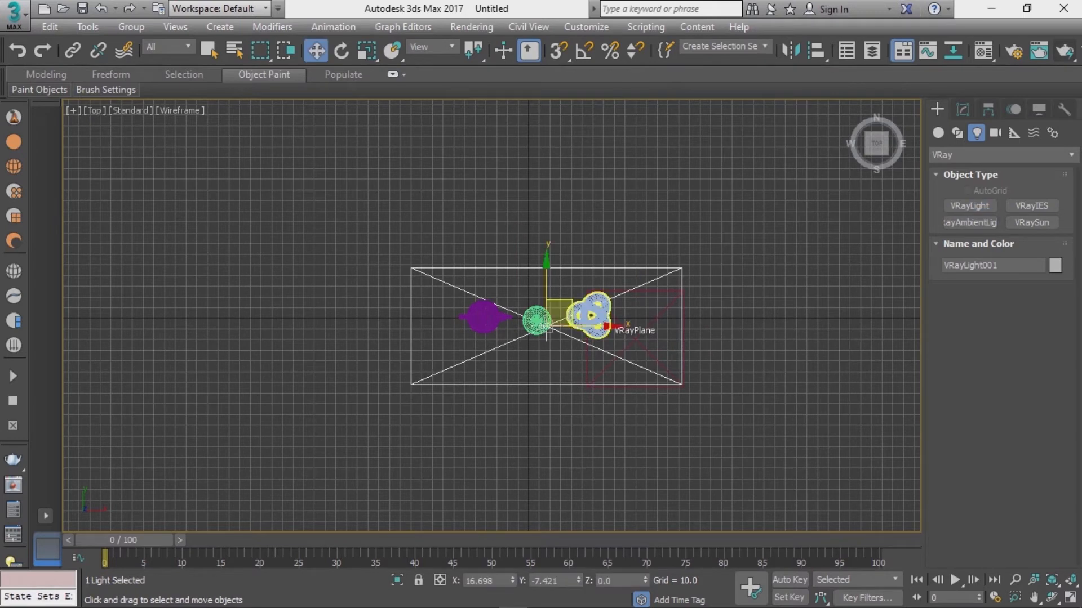
key("p")
left_click_drag(552, 301, 553, 132)
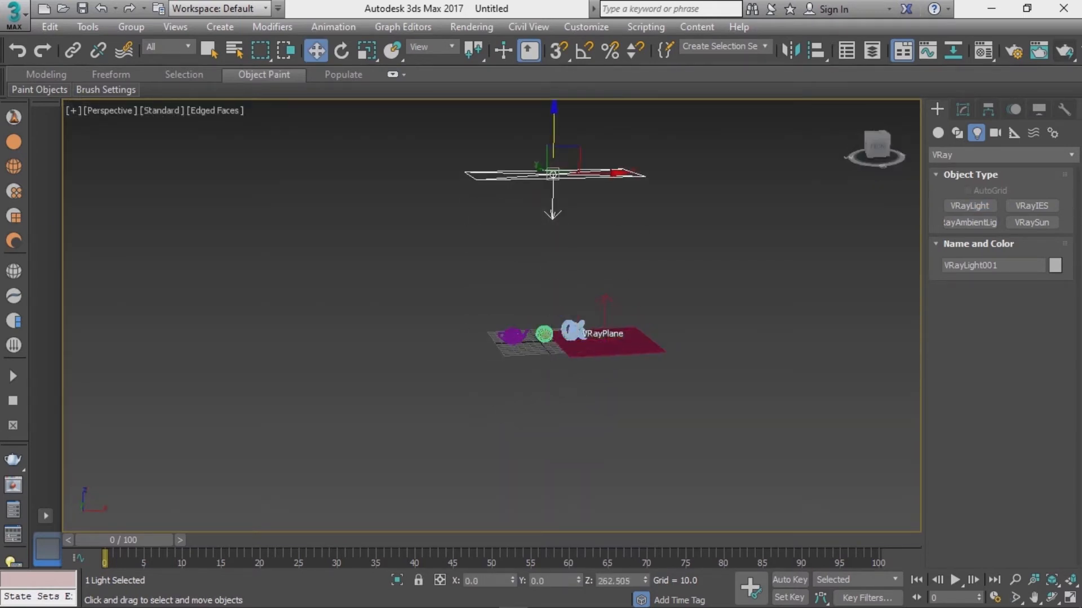
middle_click_drag(553, 131, 554, 163, "alt")
Step: Rotate the light to tilt it toward the objects
key("r")
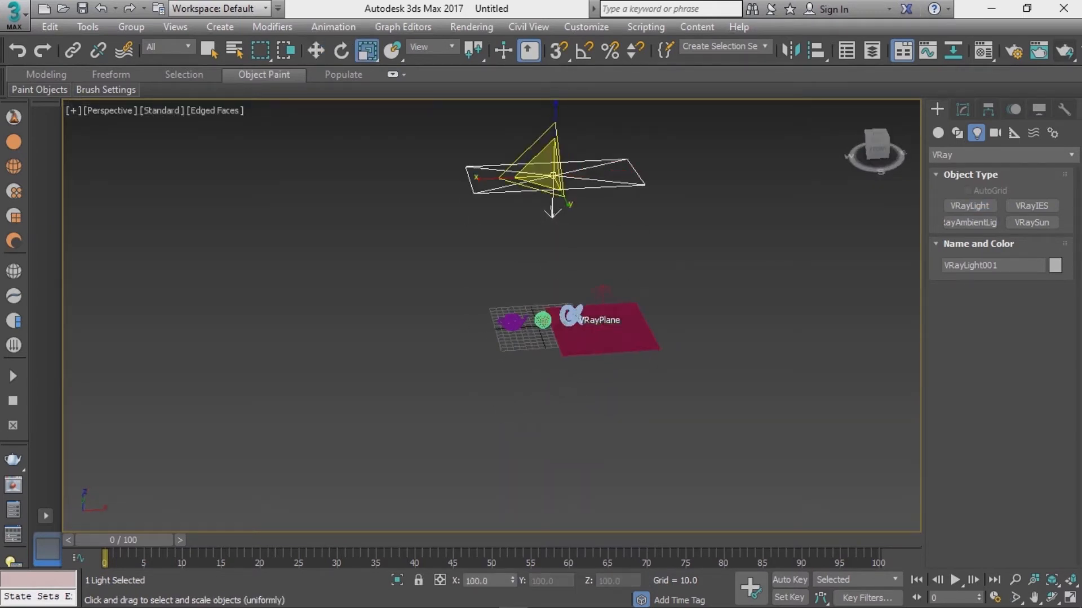
key("e")
left_click_drag(589, 195, 587, 219)
key("w")
key("e")
Step: Clone the light as a copy by moving it sideways
key("w")
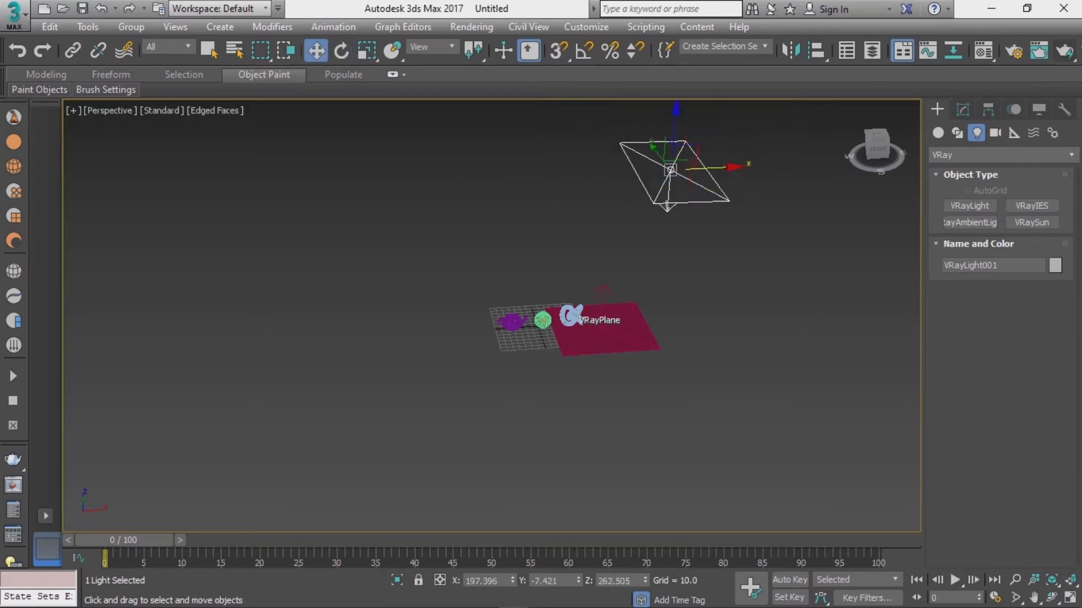
mouse_move(707, 168)
left_mouse_down()
mouse_move(497, 178)
mouse_move(735, 167)
left_mouse_up()
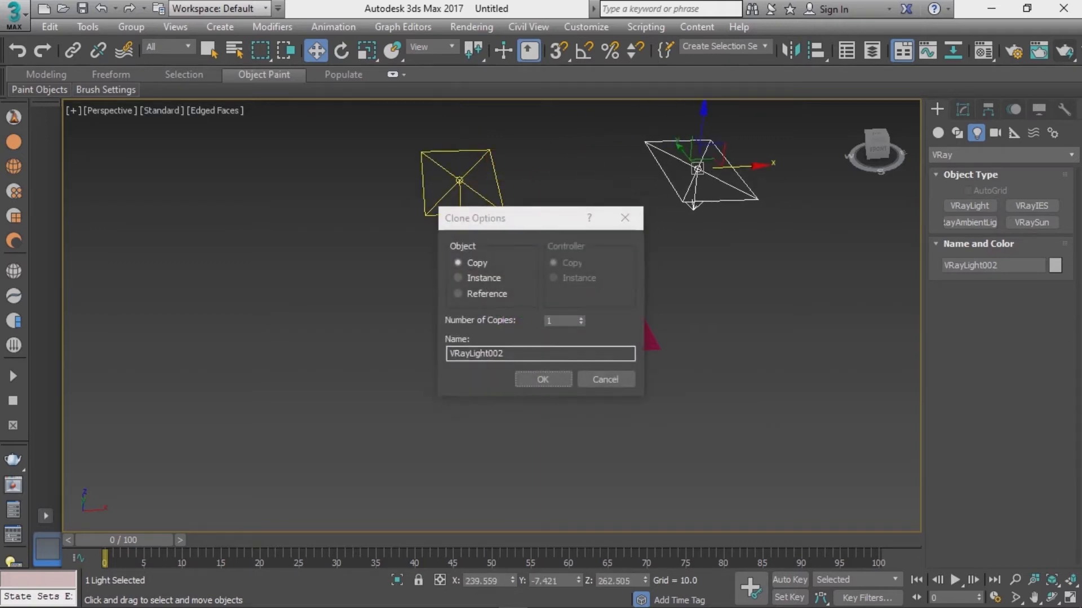
key("Return")
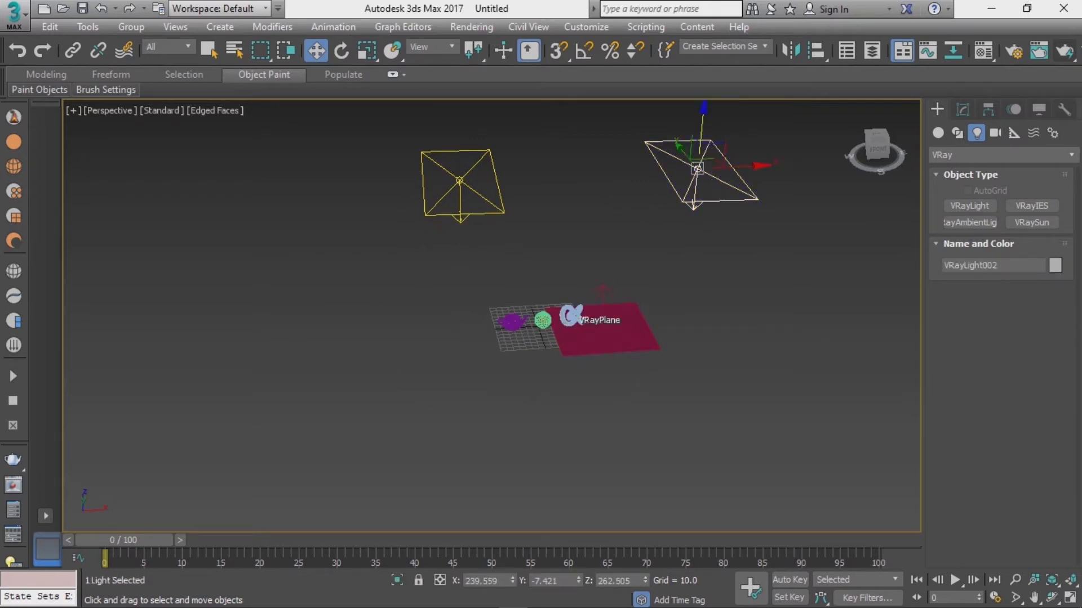
Step: Rotate the selected light to tilt it toward the objects
key("e")
left_click_drag(655, 127, 675, 109)
middle_click_drag(675, 135, 662, 110, "alt")
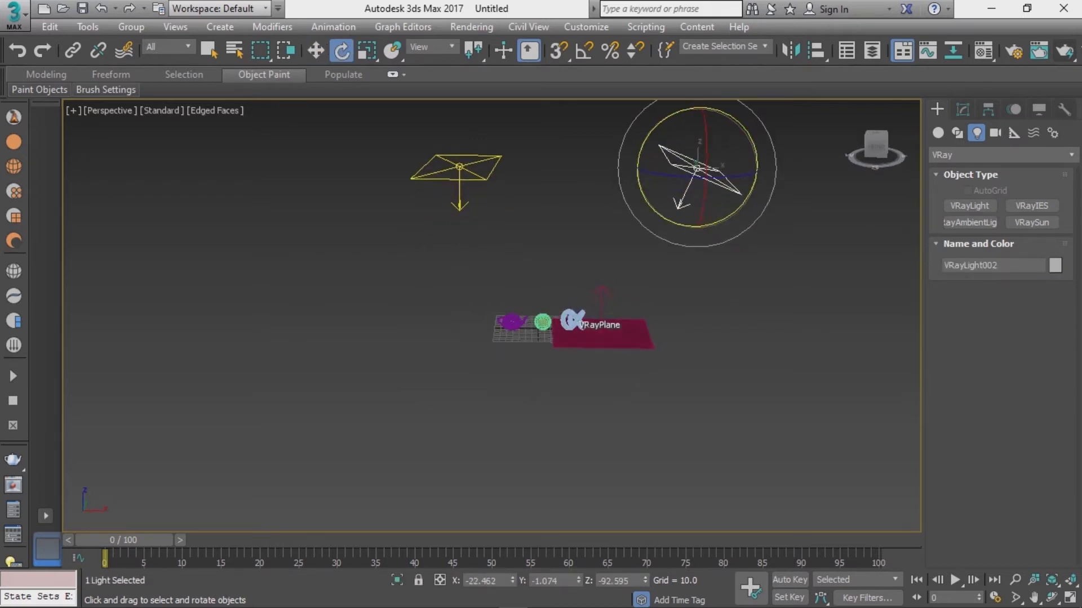
Step: Select the other light and rotate it as well
left_click(459, 179)
left_click_drag(506, 129, 495, 115)
middle_click_drag(496, 127, 498, 107, "alt")
key("alt+w")
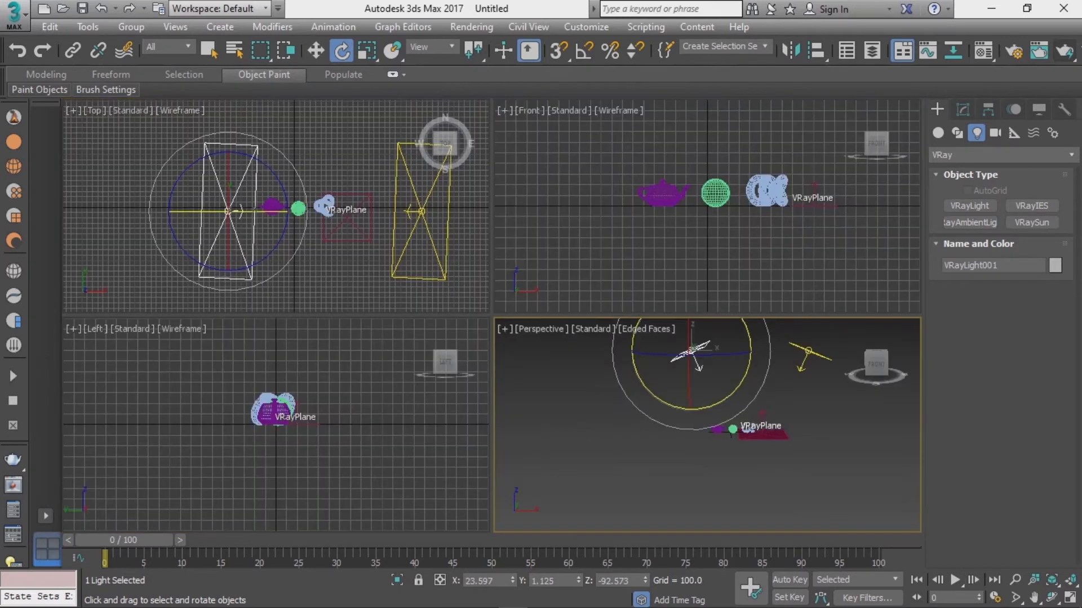
Step: Maximize the perspective view and move the first light to the left and upward
key("ctrl+d")
key("alt+w")
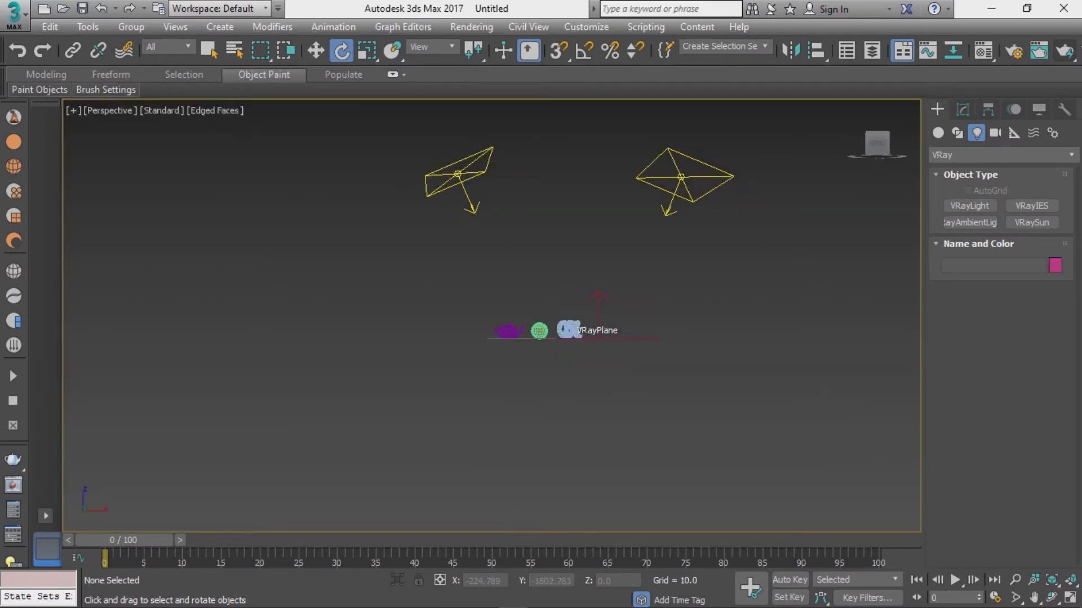
left_click(458, 174)
key("w")
middle_click_drag(478, 175, 480, 197, "alt")
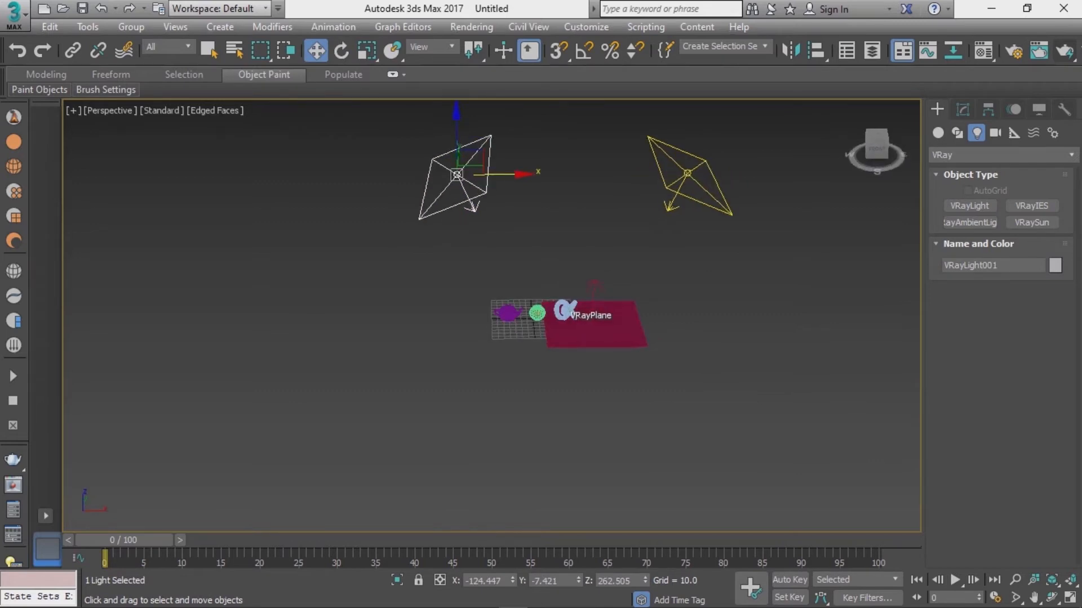
left_click_drag(498, 175, 456, 174)
middle_click_drag(455, 174, 456, 147, "alt")
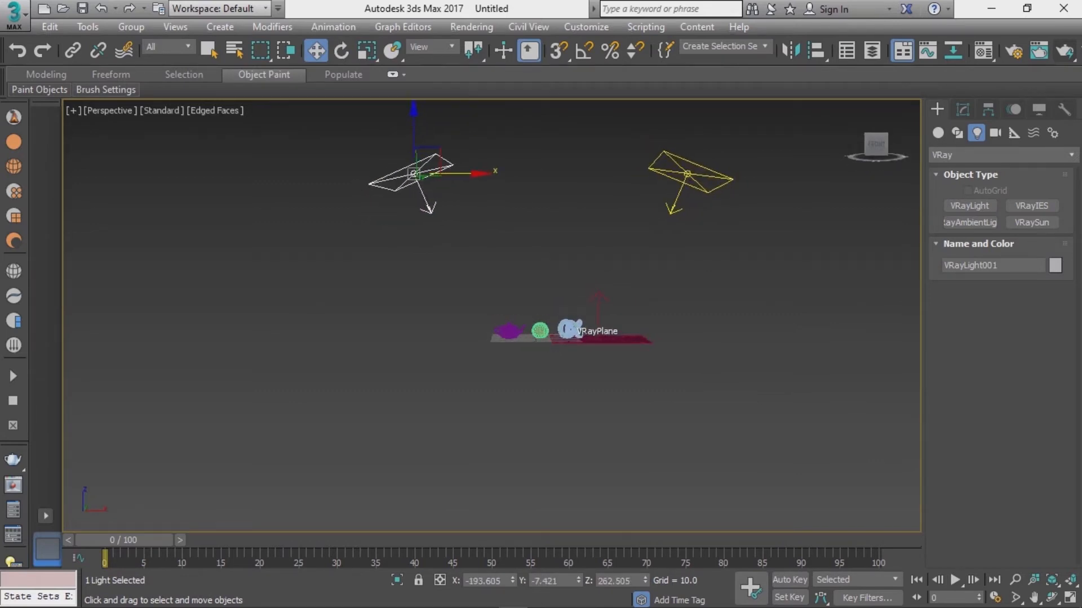
Step: Select the second light and move it to the right and slightly upward
left_click(708, 175)
left_click_drag(728, 173, 749, 173)
left_click_drag(710, 135, 709, 126)
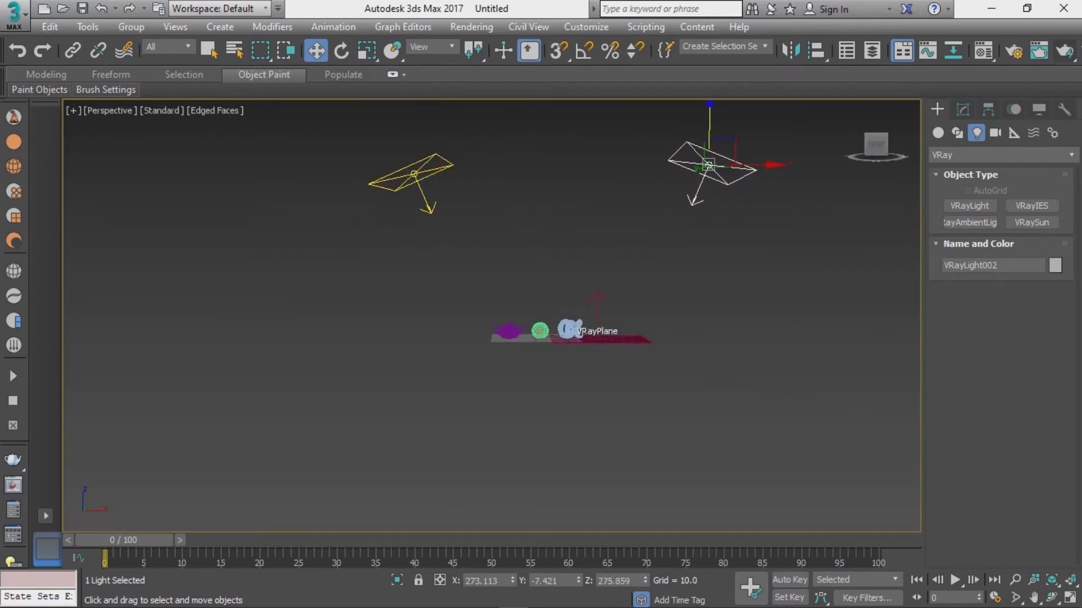
middle_click_drag(710, 127, 716, 148, "alt")
Step: Render the perspective view and zoom around the frame buffer to inspect the lit objects
scroll(704, 154, "up", 6)
scroll(614, 395, "up", 6)
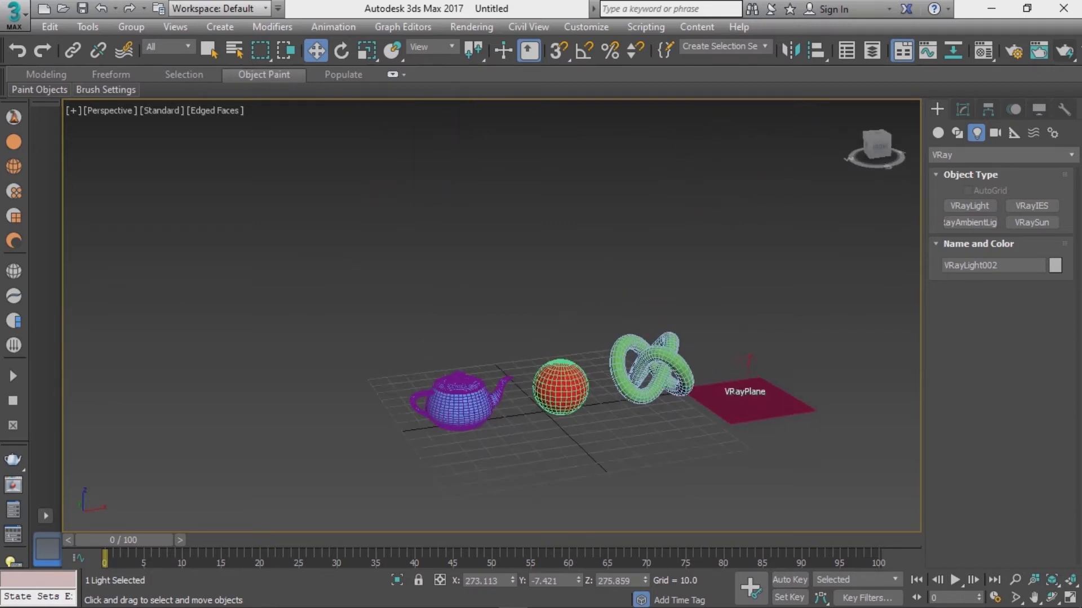
scroll(559, 313, "up", 4)
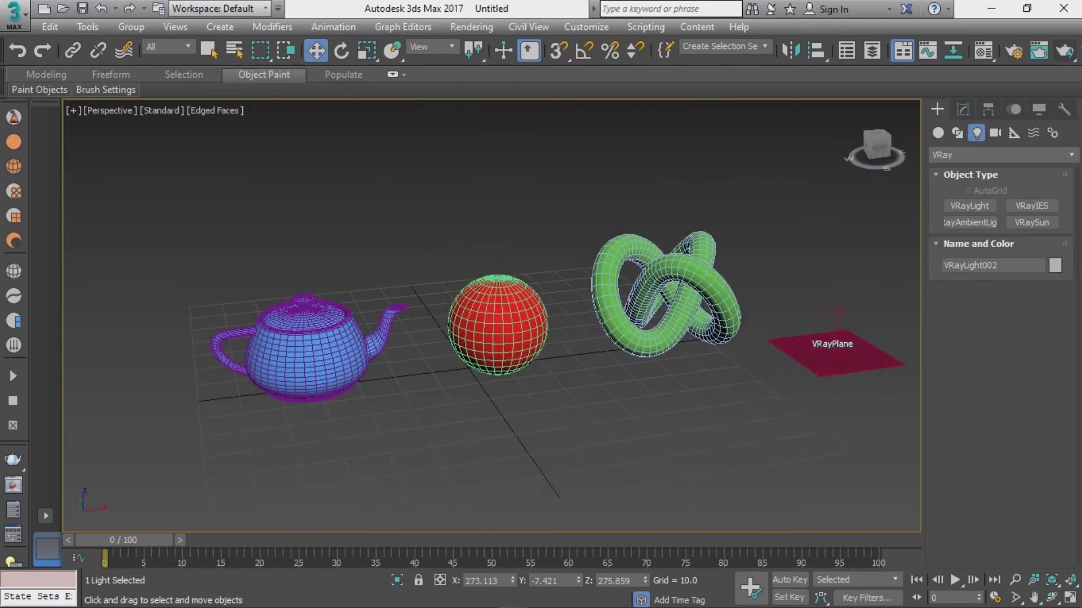
key("shift+q")
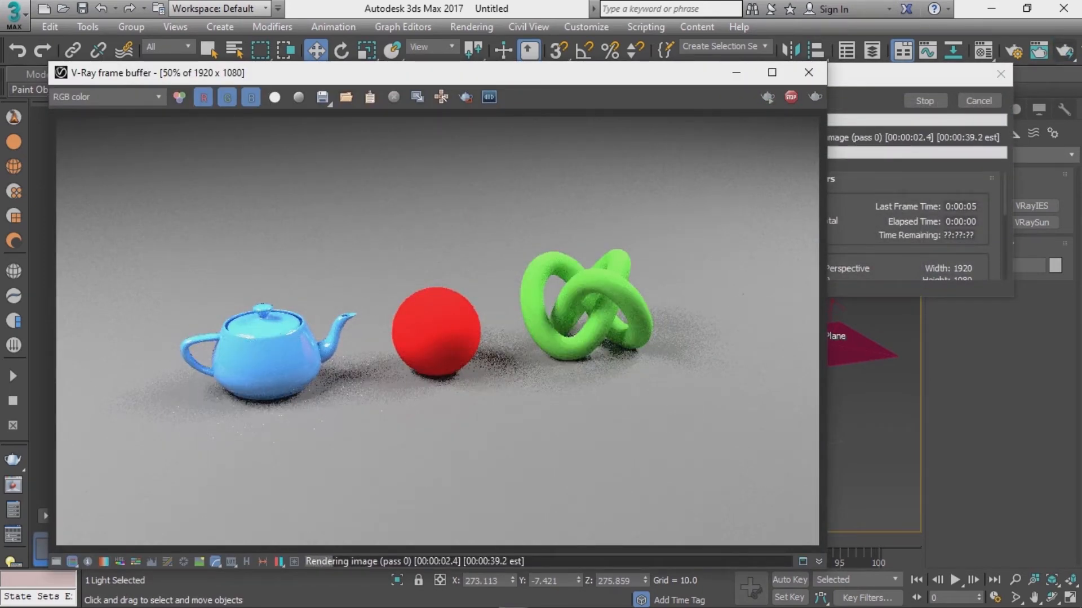
scroll(242, 343, "up", 1)
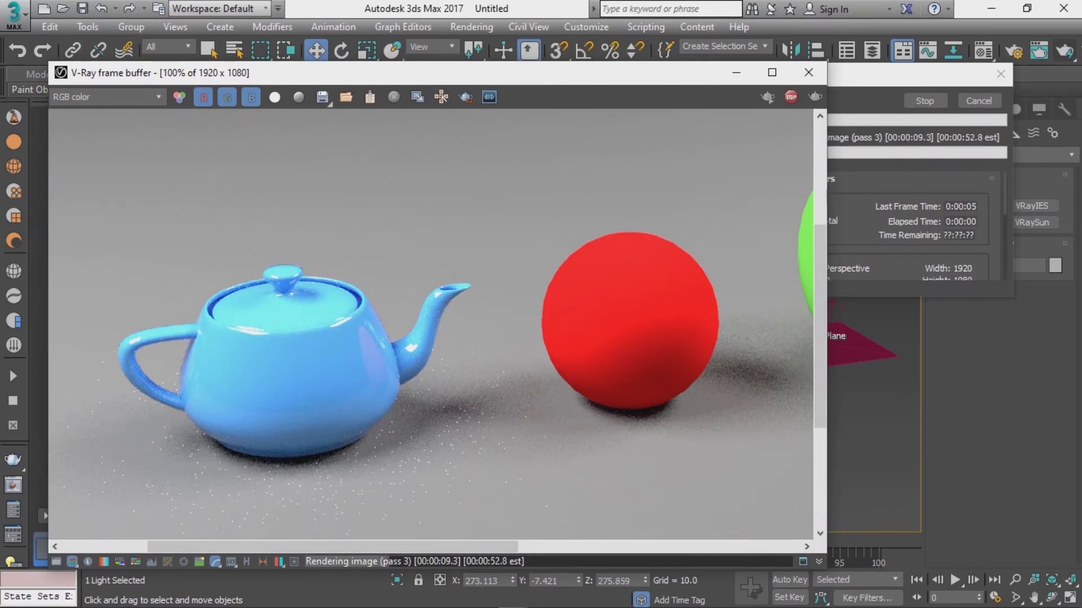
scroll(301, 324, "down", 1)
scroll(302, 324, "up", 2)
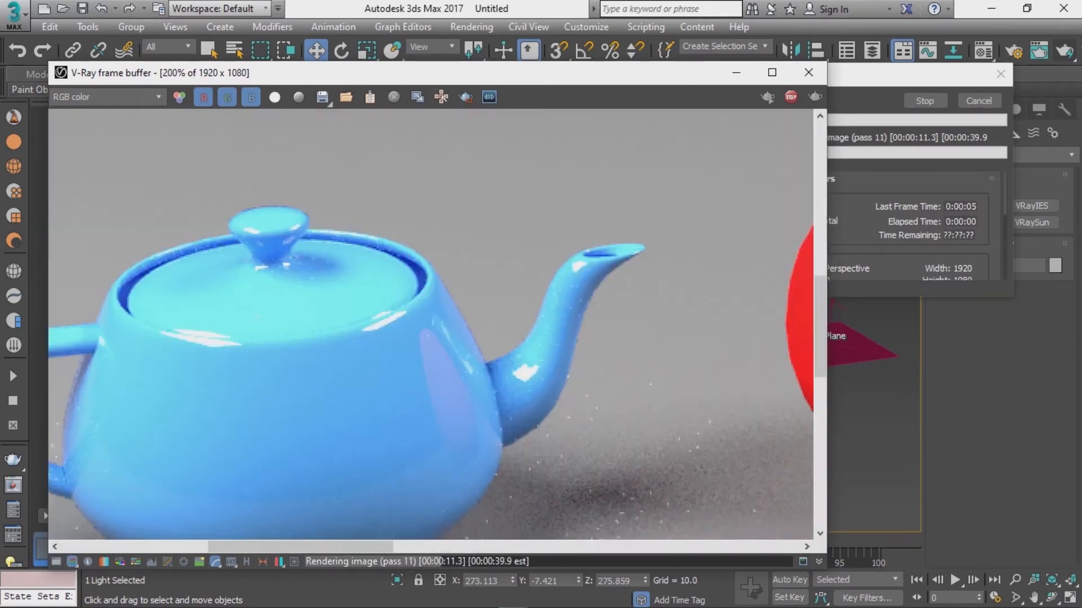
scroll(428, 324, "down", 2)
scroll(529, 343, "up", 1)
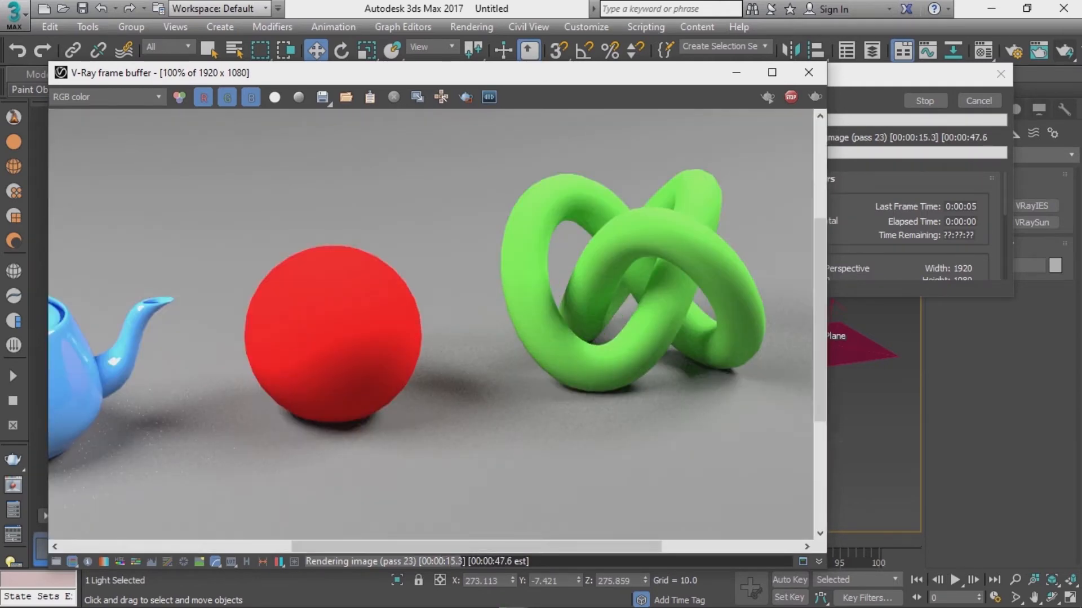
scroll(541, 333, "down", 1)
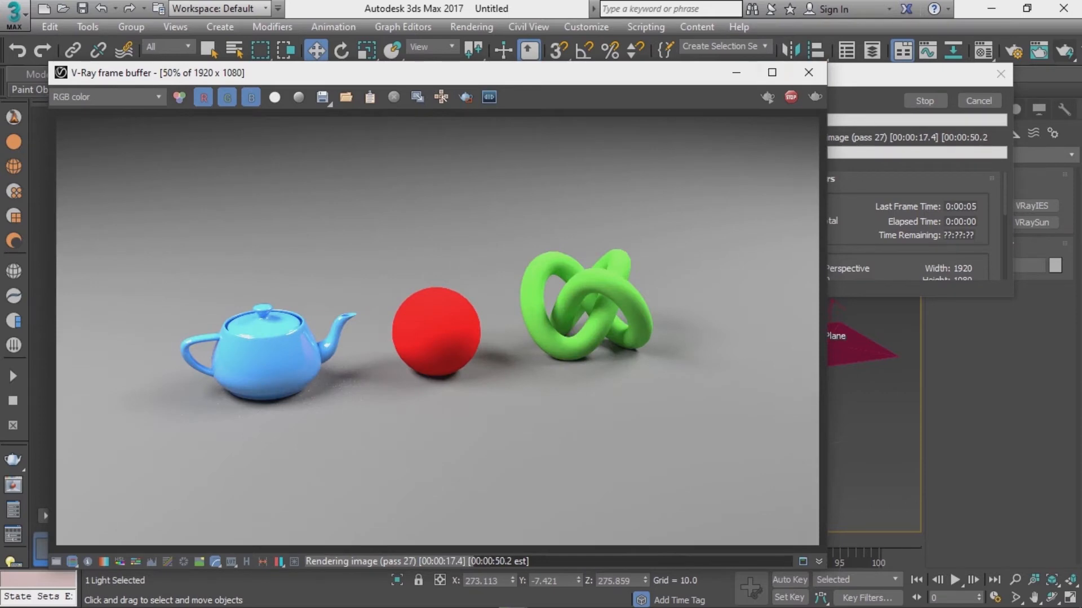
left_click(808, 73)
left_click(987, 109)
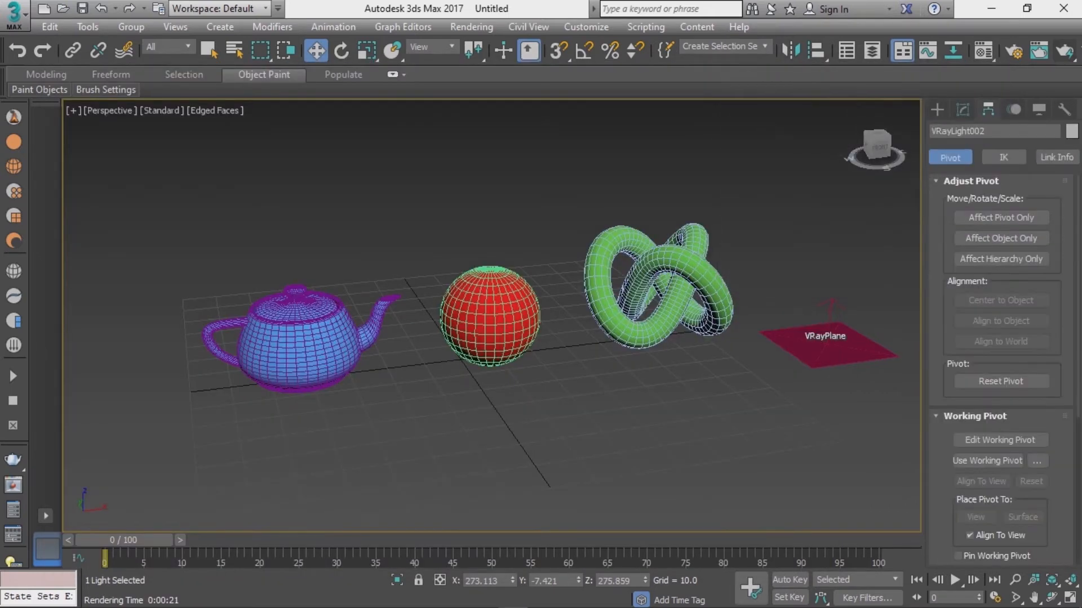
Step: Select the sphere, open the Material Editor, and set the red material's reflection colour to light grey
left_click(564, 209)
left_click(491, 316)
key("m")
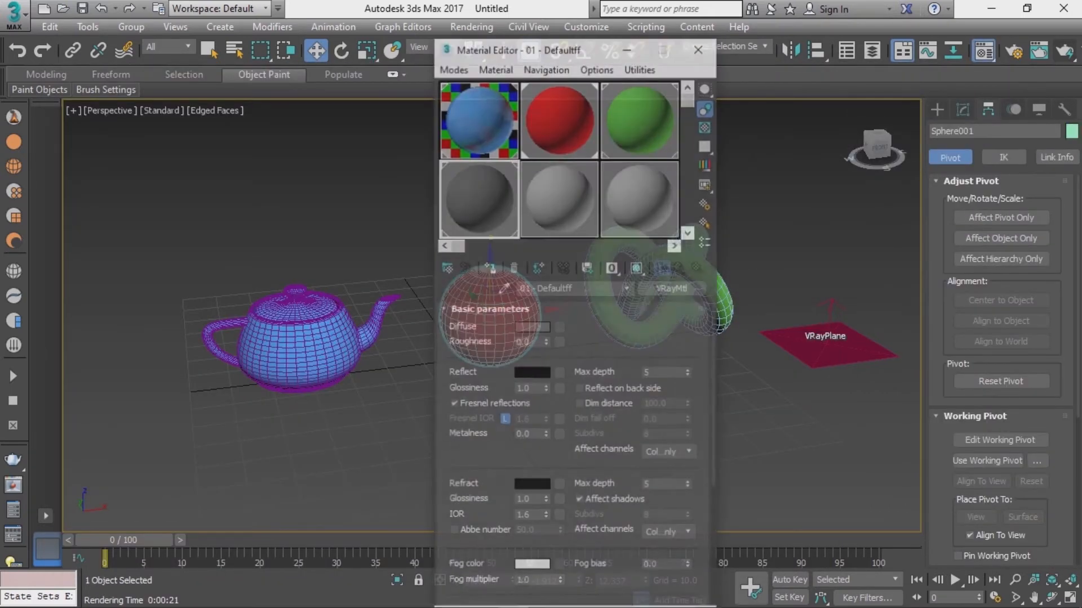
left_click_drag(563, 49, 839, 50)
left_click(837, 122)
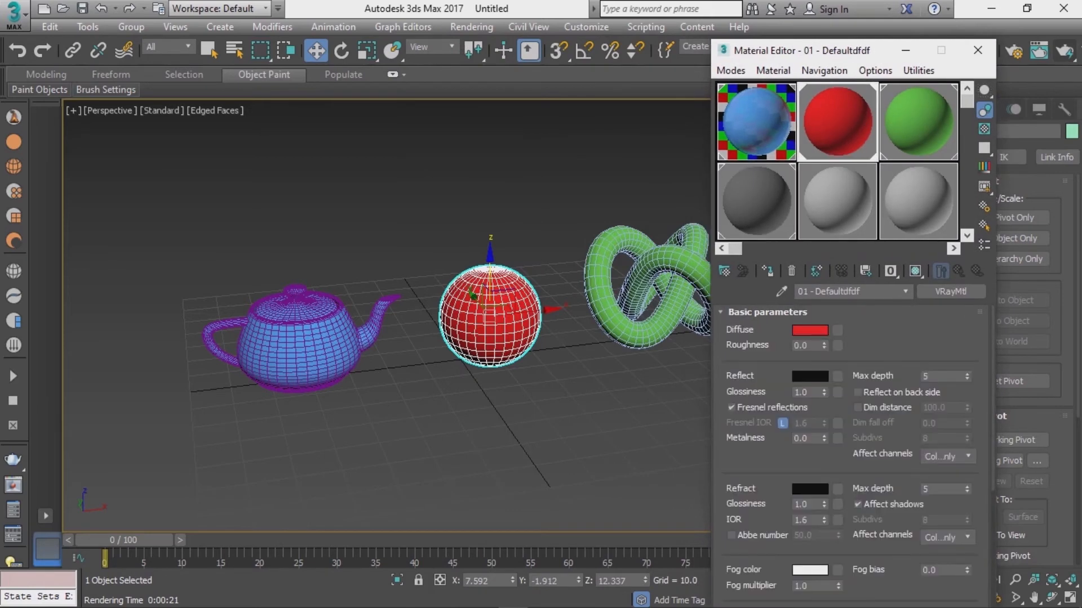
left_click(810, 330)
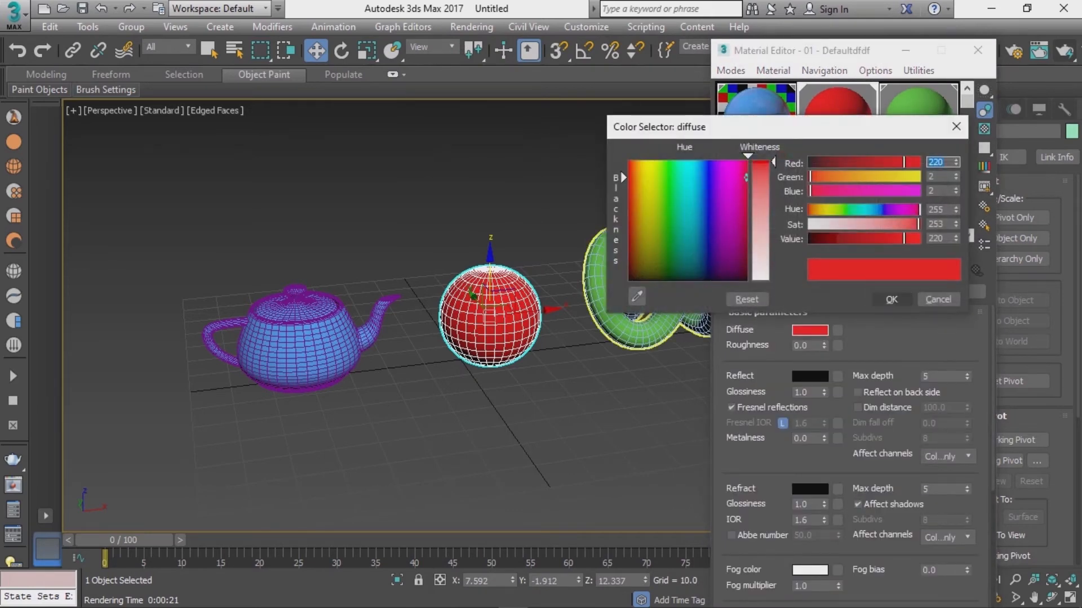
left_click(891, 299)
left_click(810, 376)
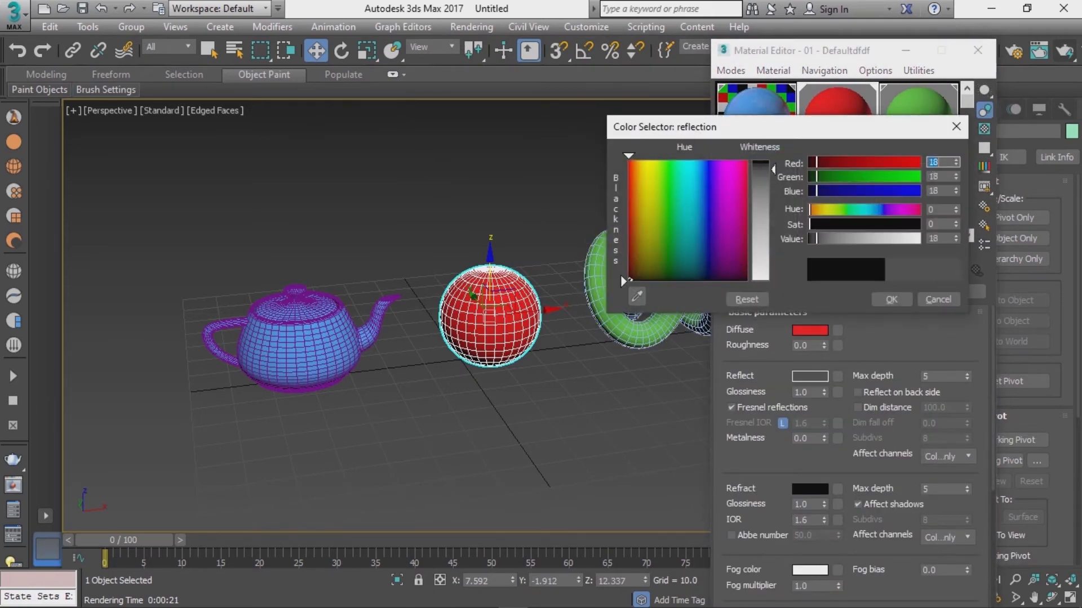
left_click_drag(773, 169, 773, 250)
left_click(891, 299)
Step: Set the green material's reflection colour to light grey as well
left_click(918, 122)
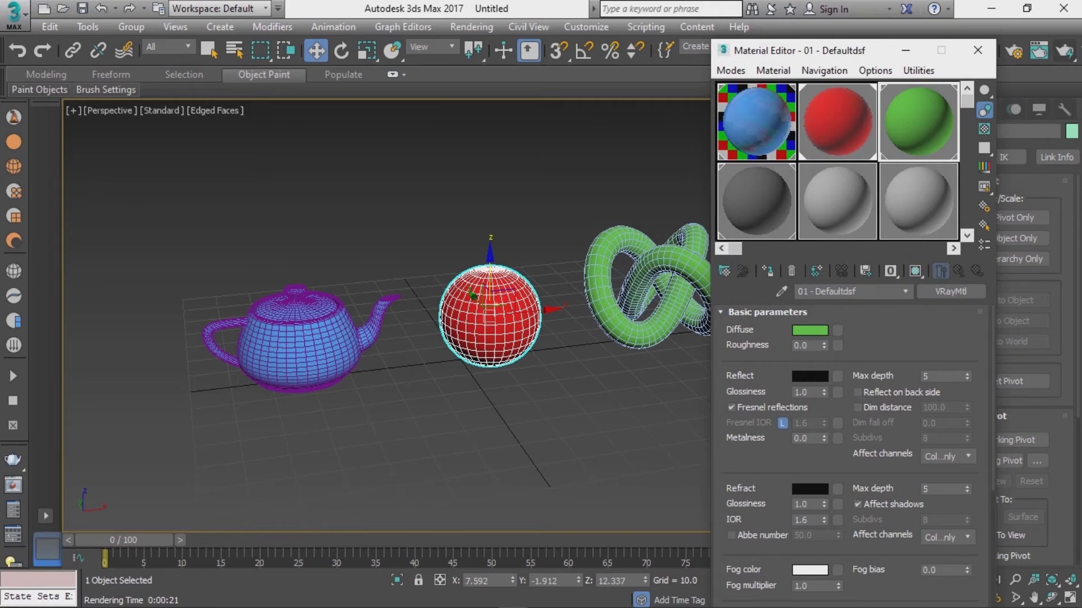
left_click(810, 376)
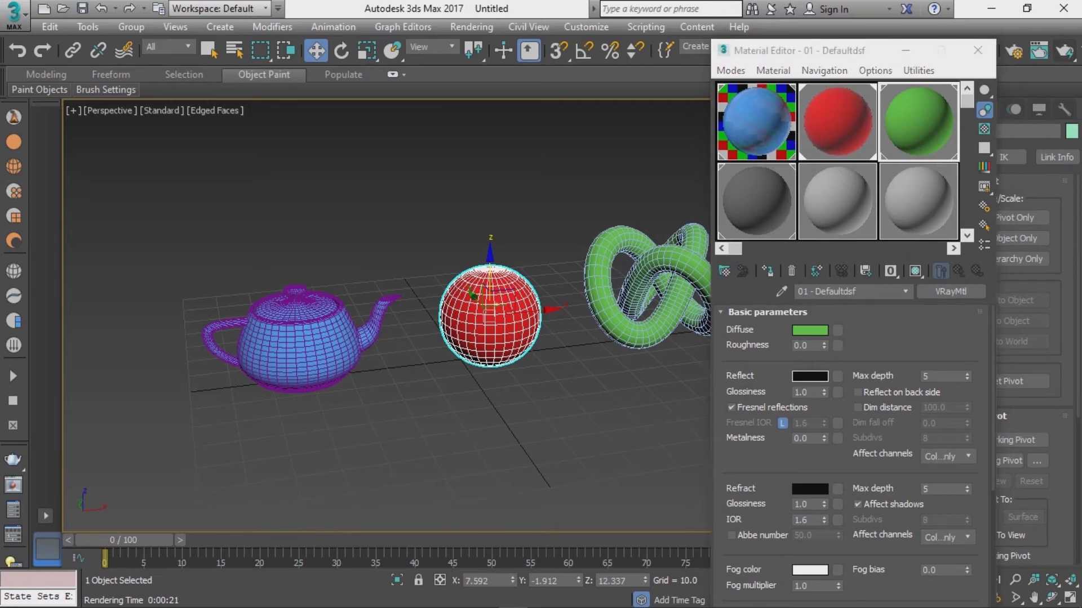
left_click_drag(766, 164, 766, 239)
left_click(892, 299)
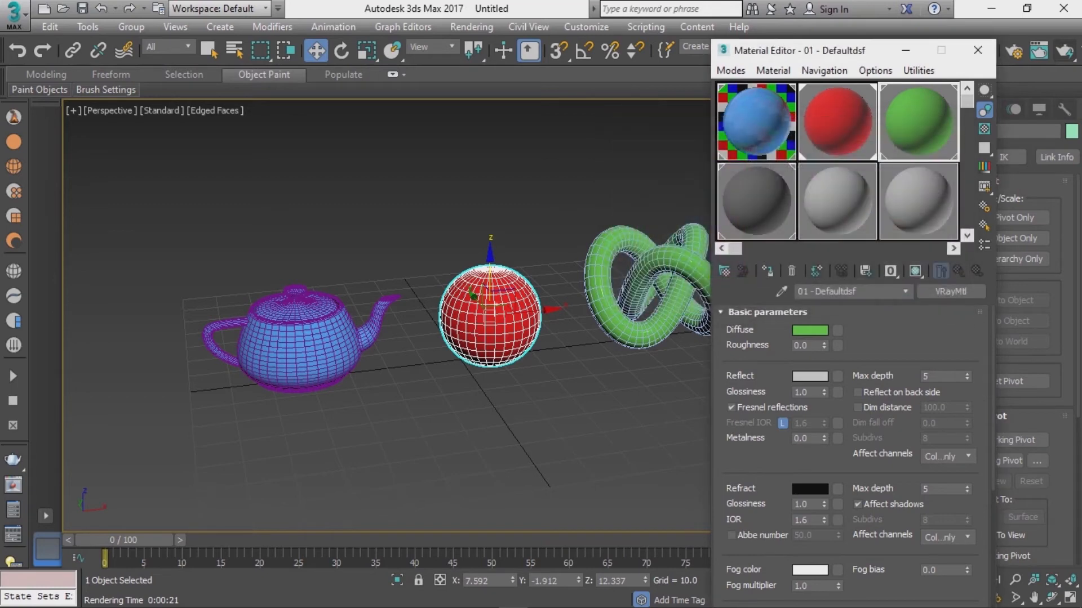
Step: Select the teapot and set the blue material's refraction colour to grey 52
scroll(851, 451, "down", 1)
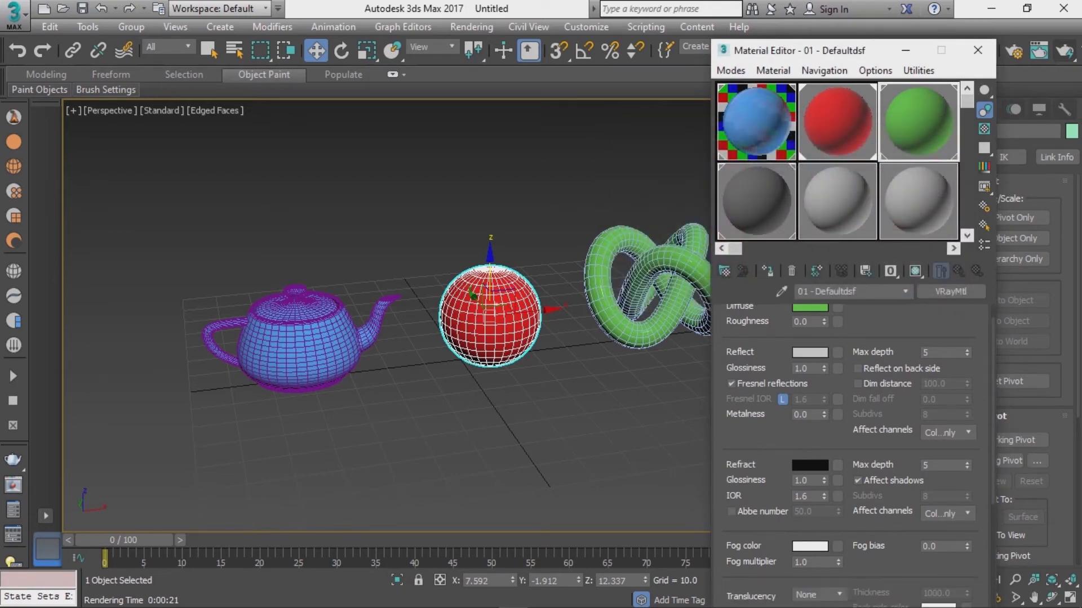
left_click(757, 122)
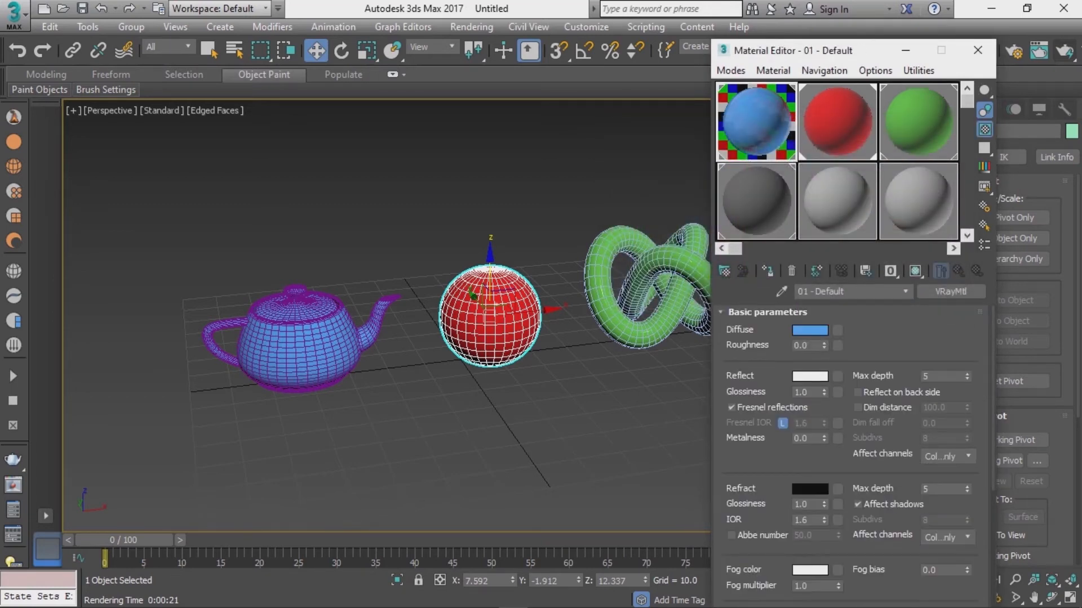
scroll(860, 456, "down", 1)
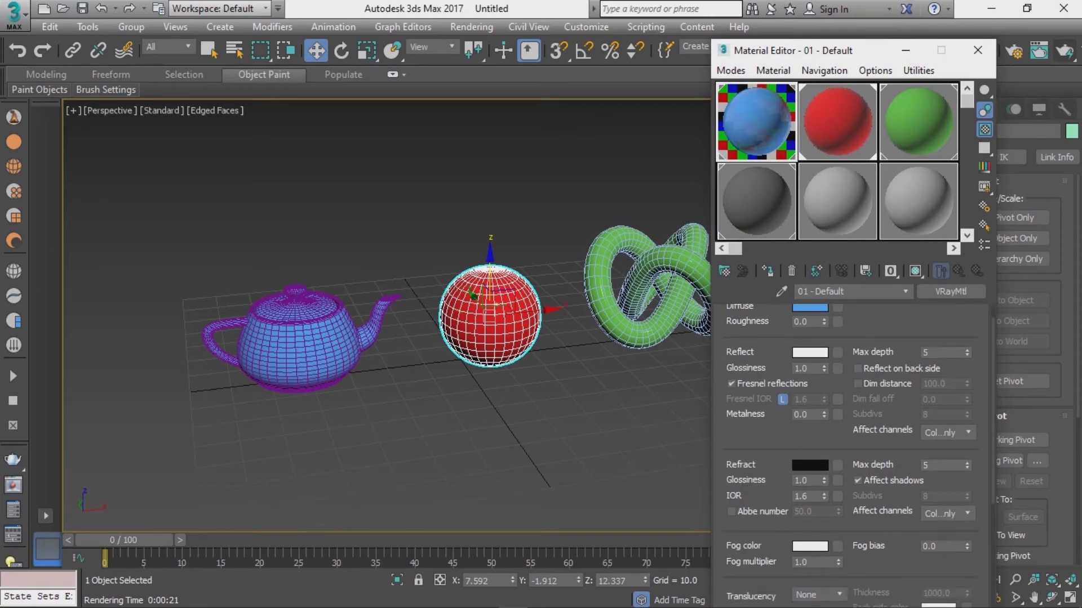
left_click(307, 365)
mouse_move(307, 366)
middle_mouse_down("alt")
mouse_move(327, 369)
mouse_move(321, 376)
middle_mouse_up("alt")
scroll(311, 370, "up", 4)
middle_click_drag(389, 315, 338, 324, "alt")
scroll(349, 321, "up", 3)
scroll(349, 321, "down", 3)
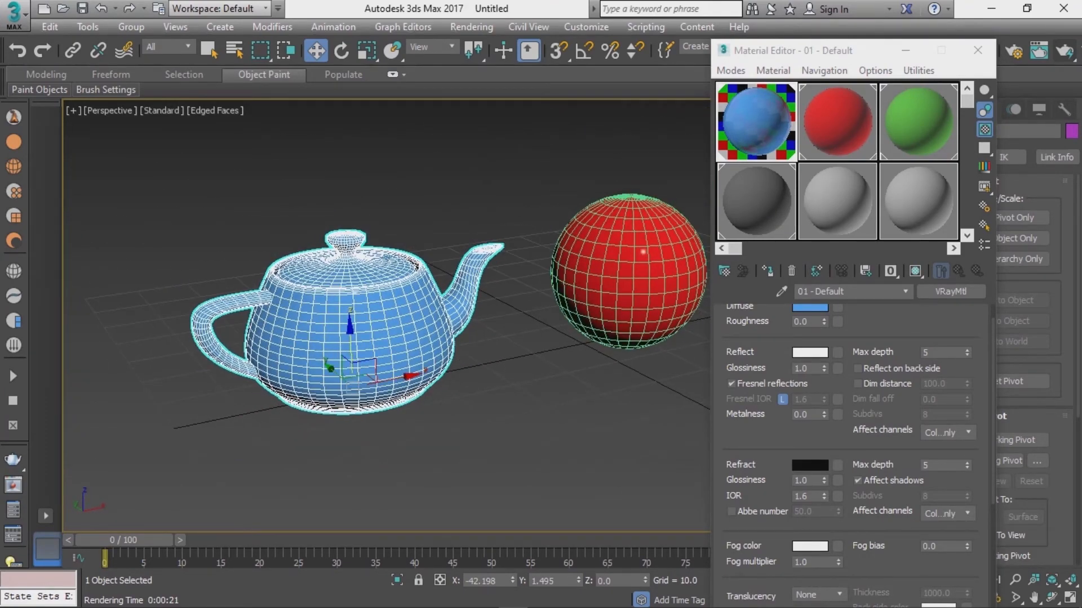
left_click(810, 466)
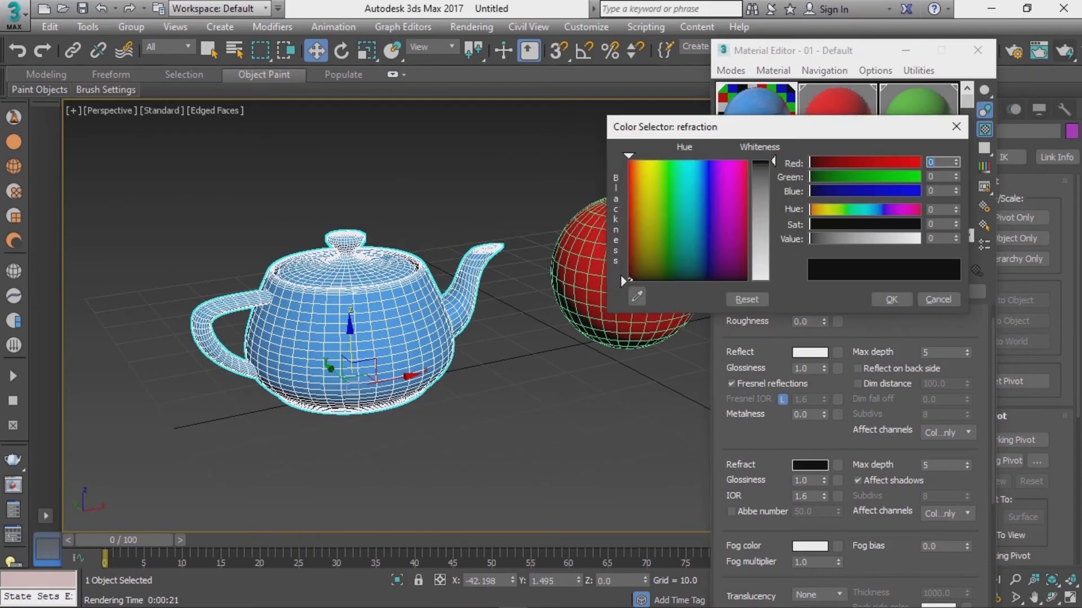
mouse_move(773, 162)
left_mouse_down()
mouse_move(774, 224)
mouse_move(774, 187)
left_mouse_up()
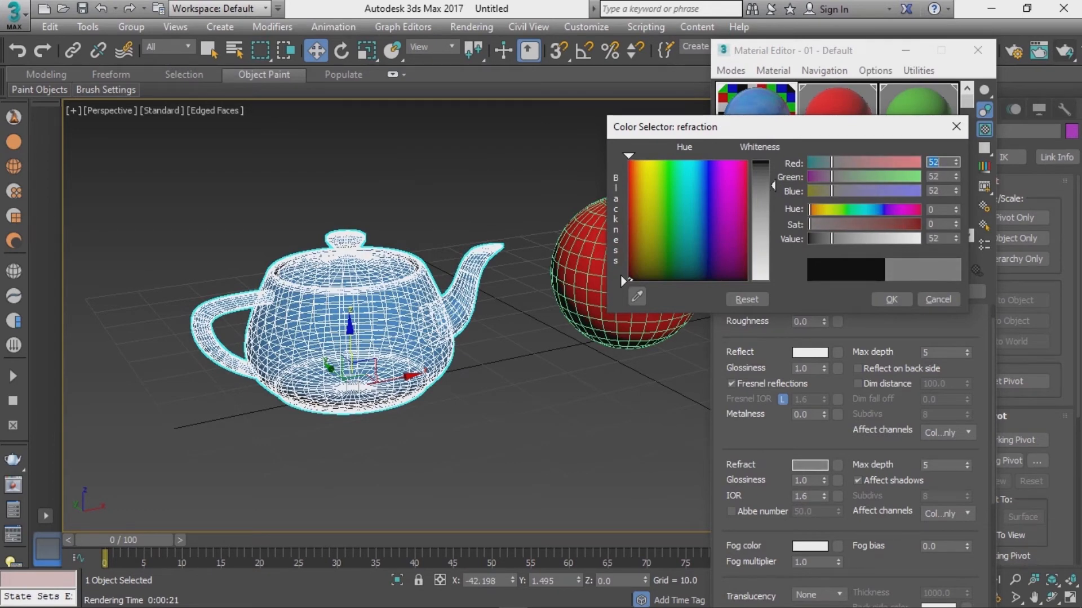
left_click(891, 299)
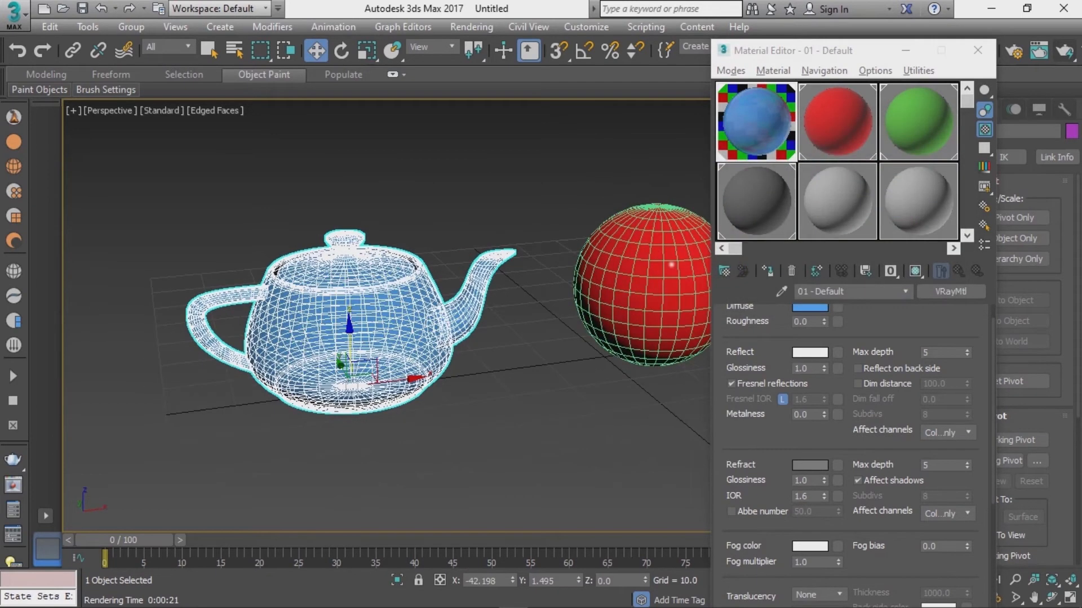
Step: Render the scene again and zoom into the frame buffer to examine the teapot
middle_click_drag(451, 338, 385, 350, "alt")
scroll(455, 344, "down", 1)
key("shift+q")
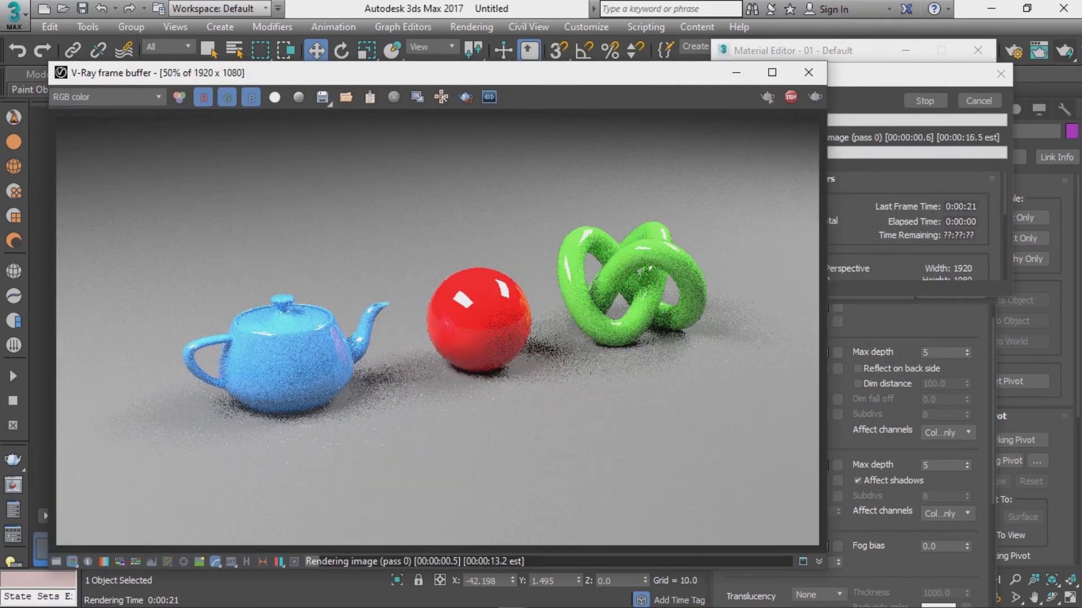
scroll(297, 356, "up", 1)
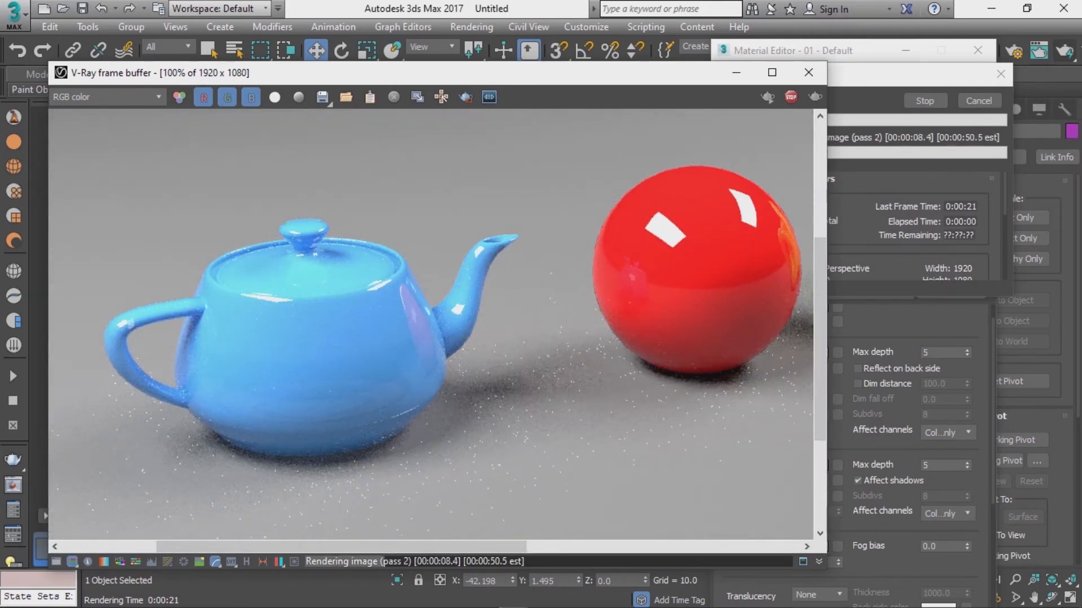
scroll(437, 327, "down", 1)
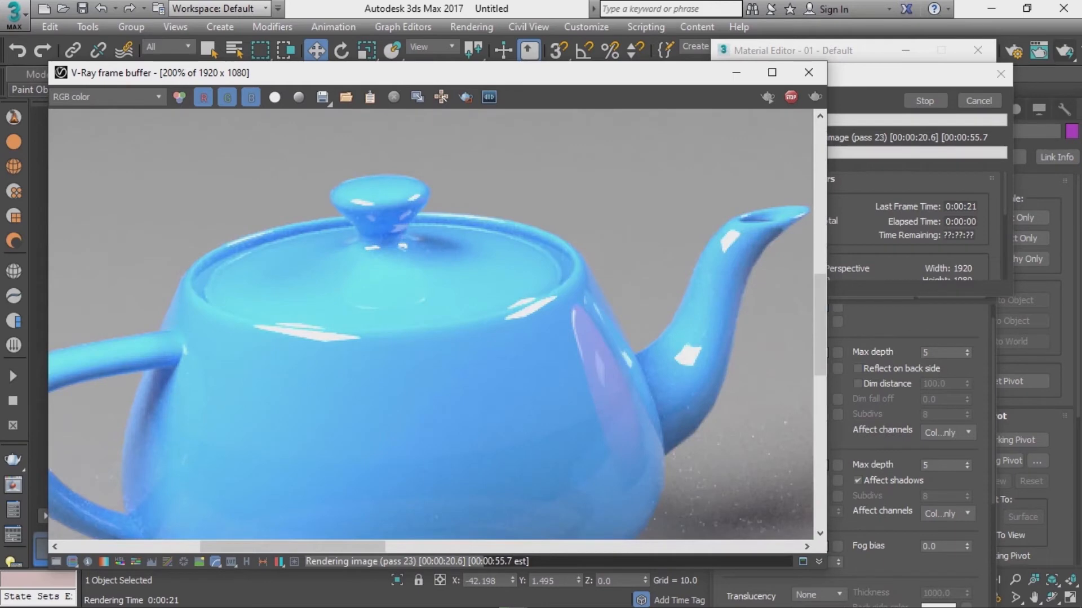
scroll(248, 337, "down", 1)
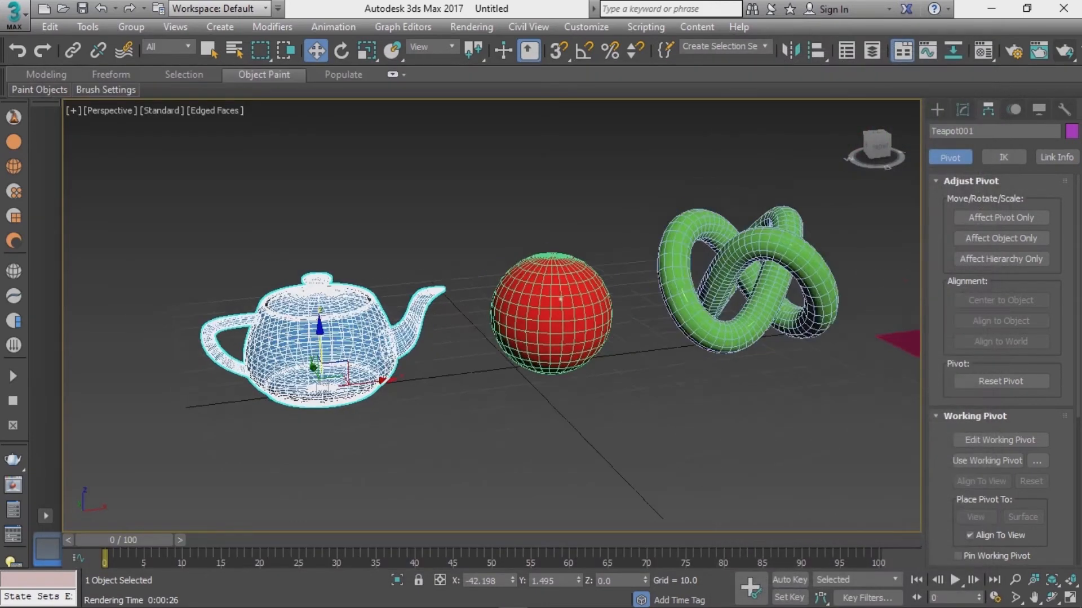
scroll(507, 338, "down", 6)
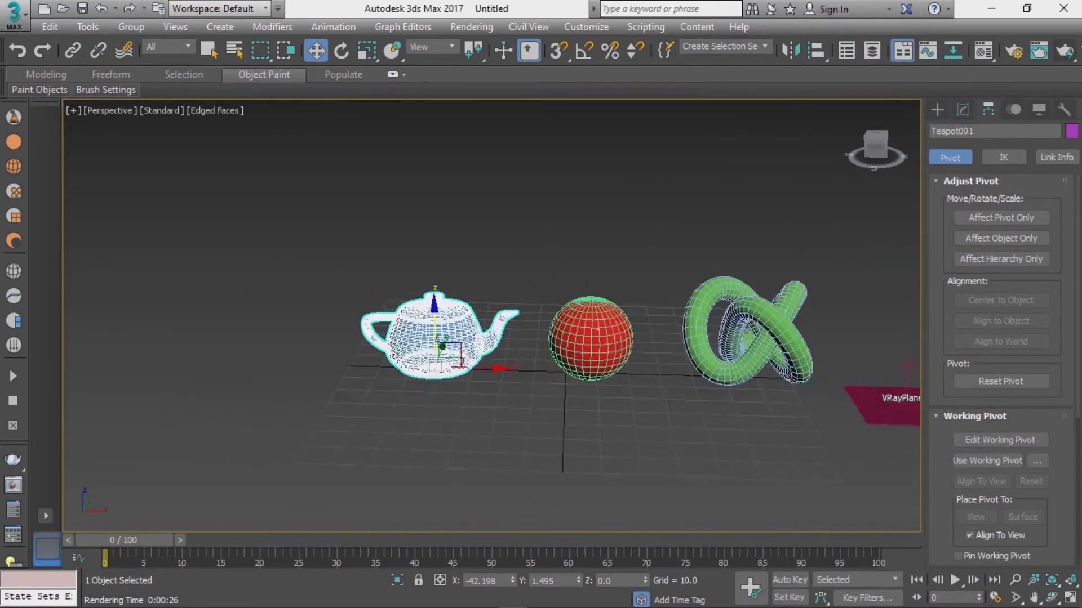
middle_click_drag(591, 318, 566, 301, "alt")
scroll(567, 302, "up", 3)
middle_click_drag(487, 284, 490, 322, "alt")
scroll(504, 304, "up", 3)
scroll(510, 321, "down", 3)
mouse_move(487, 336)
middle_mouse_down()
mouse_move(527, 305)
mouse_move(509, 341)
middle_mouse_up()
scroll(527, 316, "down", 1)
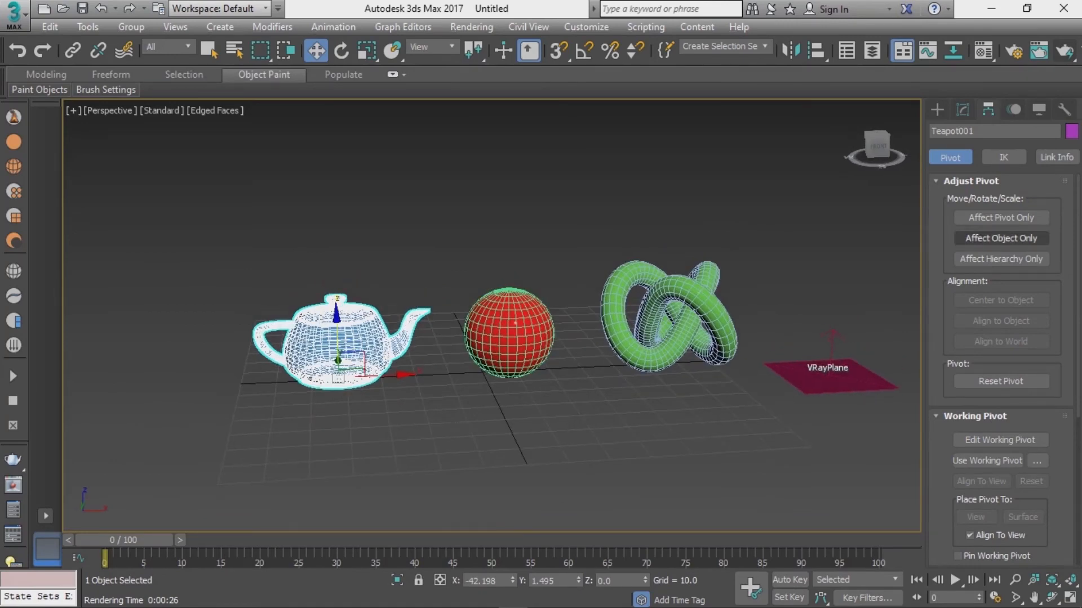
left_click(937, 110)
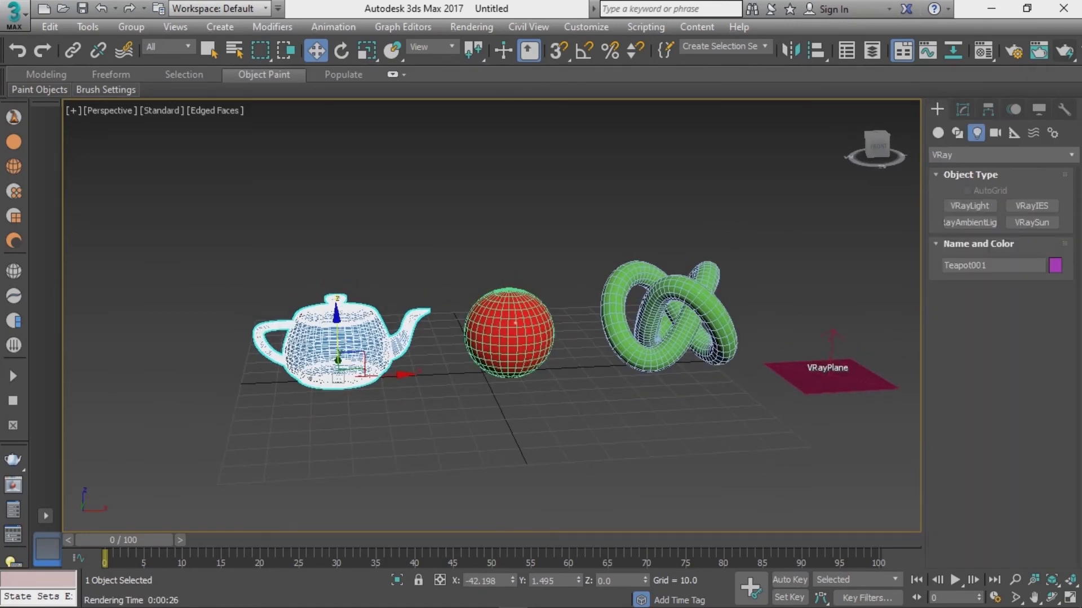
left_click(1003, 155)
left_click(970, 200)
left_click(969, 206)
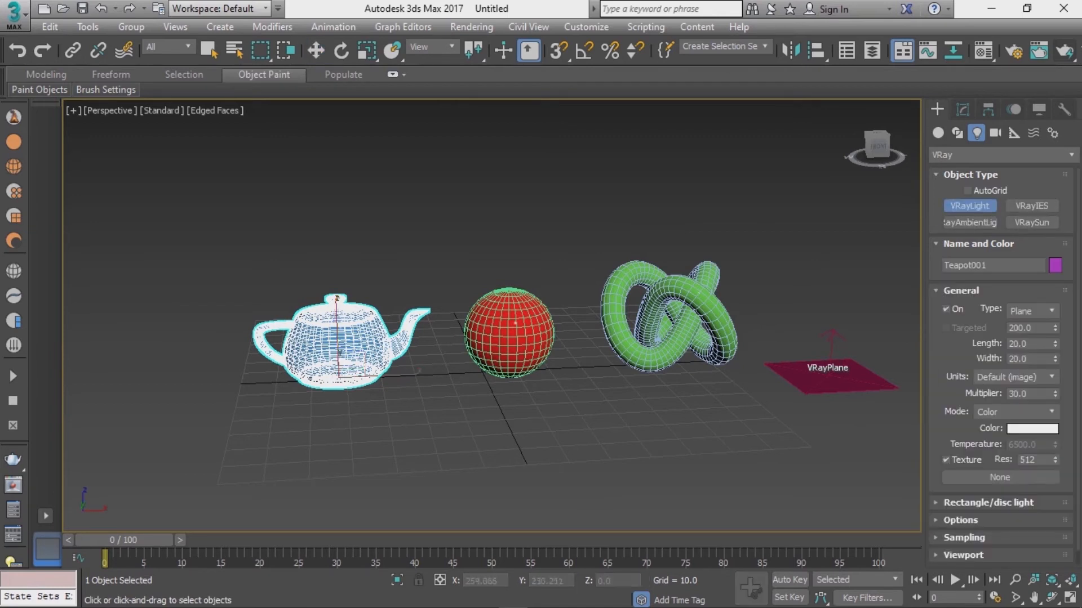
key("w")
scroll(747, 215, "down", 5)
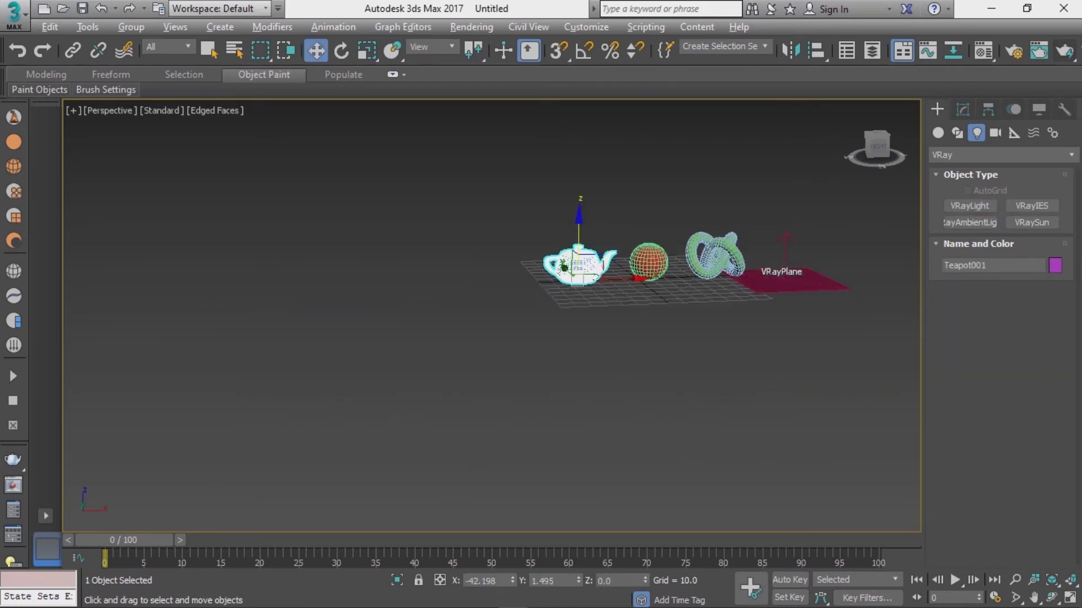
Step: Delete the two existing V-Ray plane lights above the scene
middle_click_drag(747, 215, 696, 337, "alt")
left_click(722, 280)
scroll(725, 232, "down", 3)
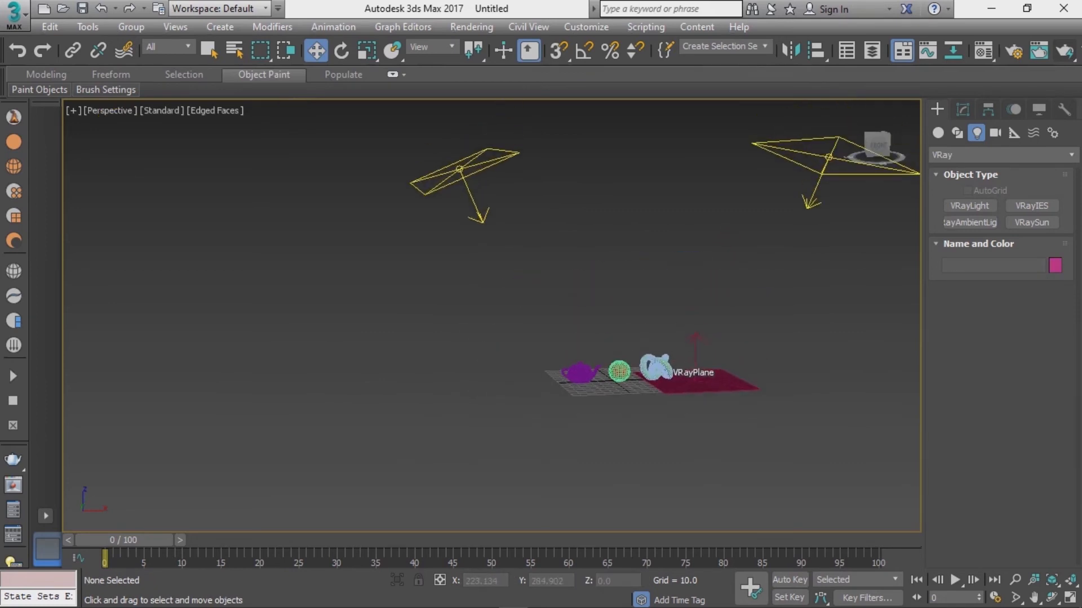
left_click(461, 172)
key("Delete")
left_click_drag(769, 218, 850, 151)
key("Delete")
Step: Create a Dome-type VRayLight at the centre of the scene and switch to the Move tool
mouse_move(681, 327)
middle_mouse_down("alt")
mouse_move(691, 365)
mouse_move(670, 322)
mouse_move(681, 338)
middle_mouse_up("alt")
scroll(691, 364, "up", 5)
left_click(970, 206)
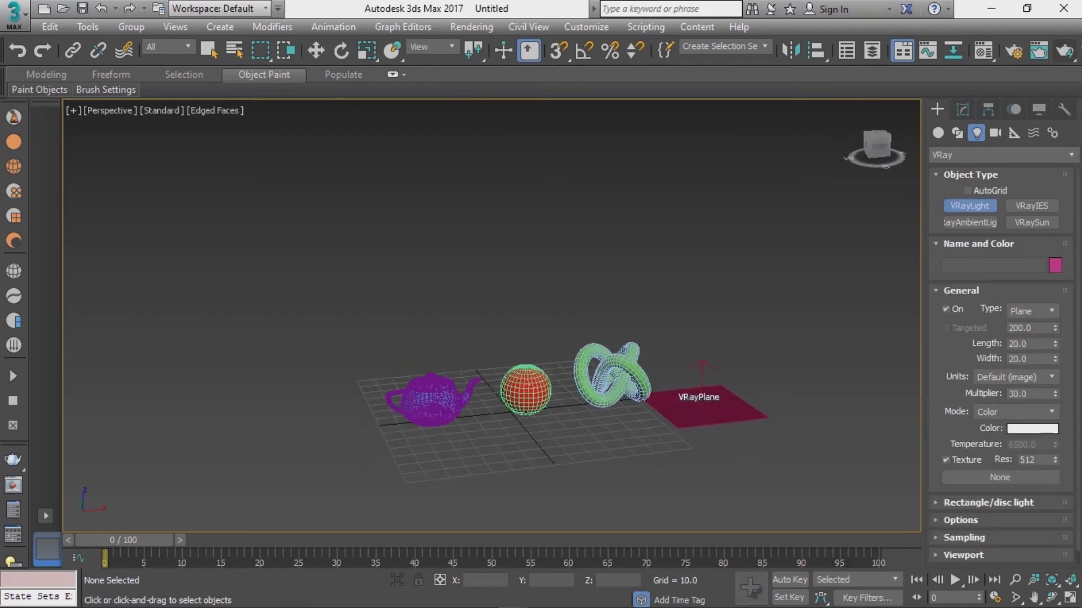
left_click(1031, 311)
left_click(1018, 336)
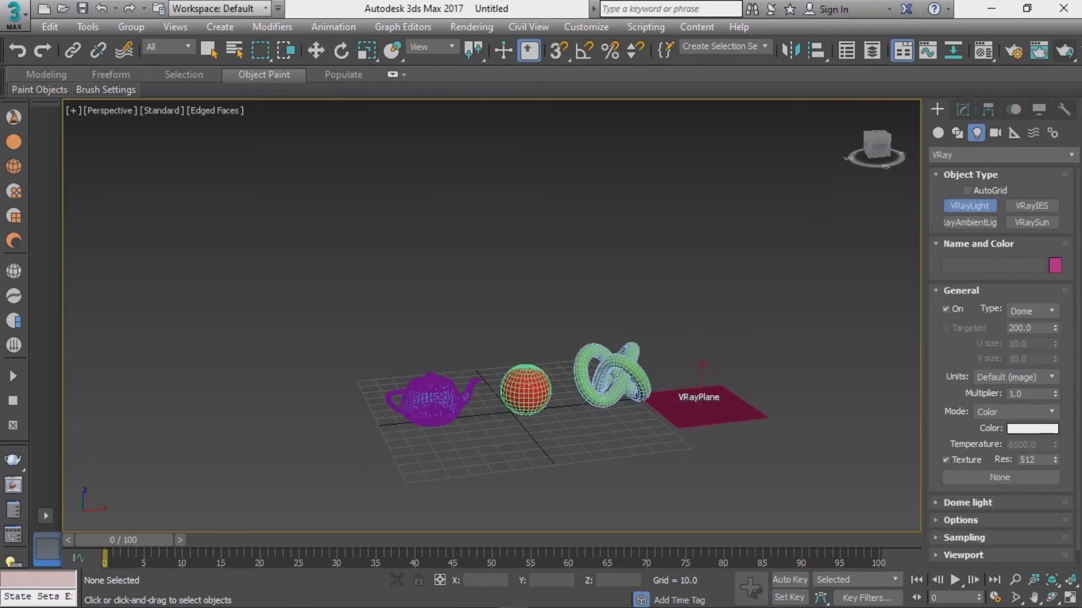
left_click(520, 414)
key("w")
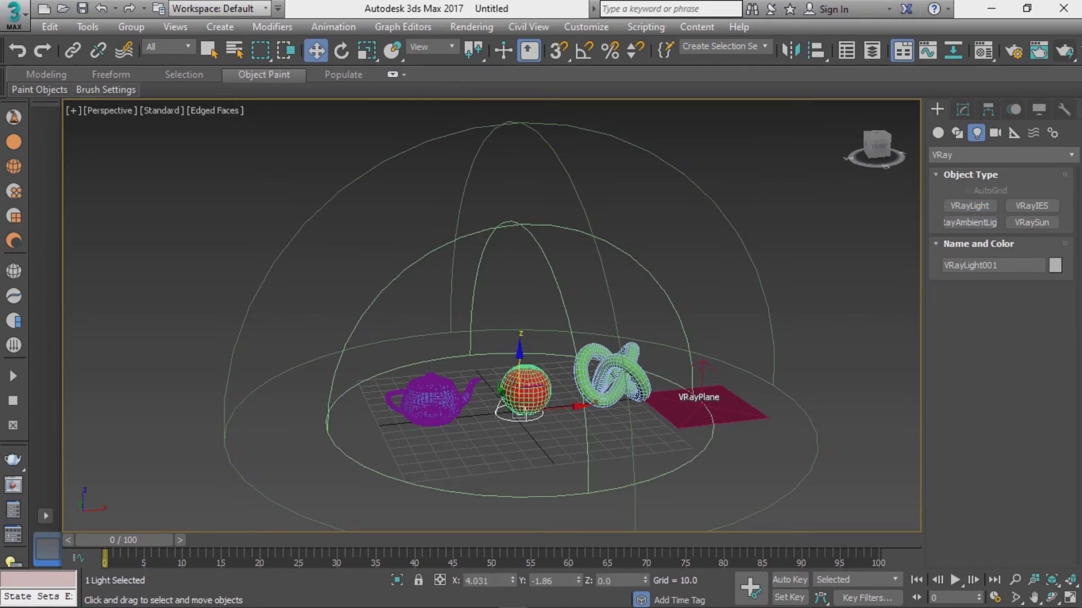
Step: Raise the dome light to about 145 units above the ground plane
middle_click_drag(520, 414, 514, 411, "alt")
left_click_drag(520, 352, 525, 70)
scroll(582, 153, "down", 3)
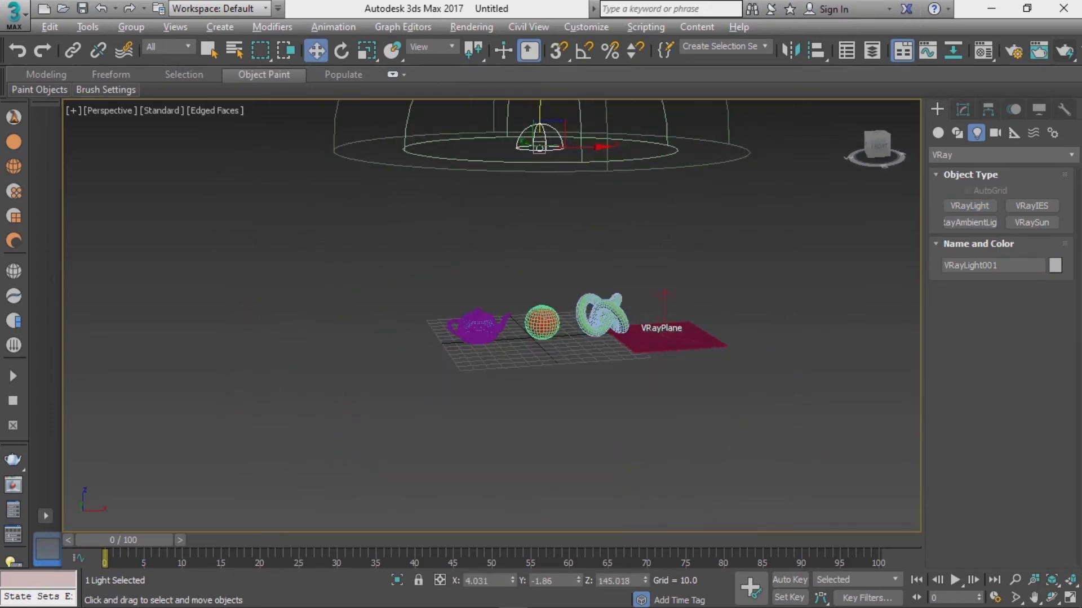
middle_click_drag(582, 153, 643, 189, "alt")
Step: Assign the piazza_san_marco_4k HDR bitmap from the hdri folder as the dome light's texture
left_click(963, 110)
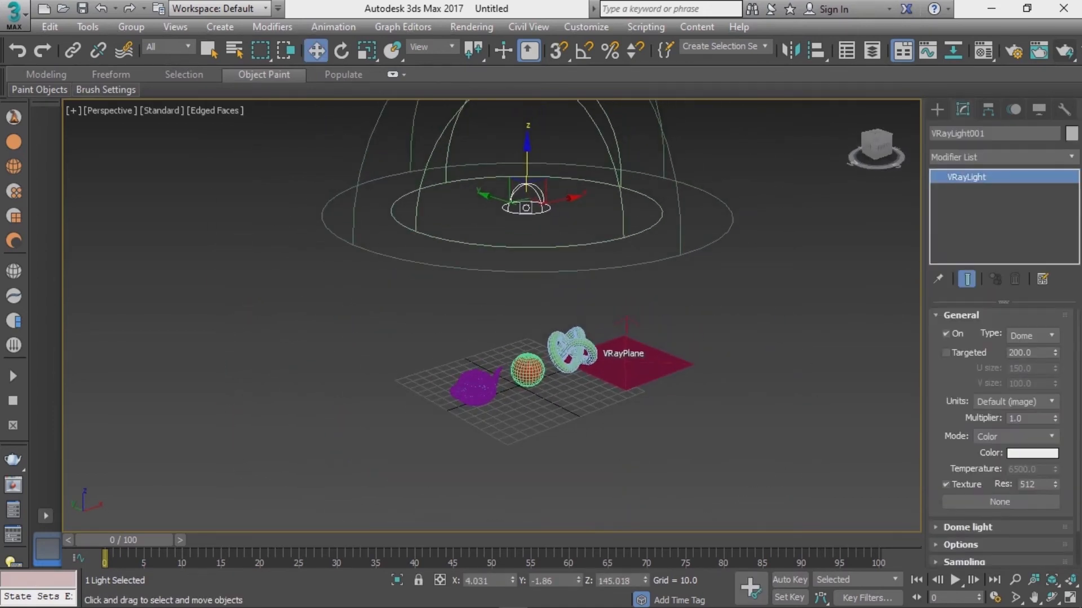
scroll(1005, 436, "down", 2)
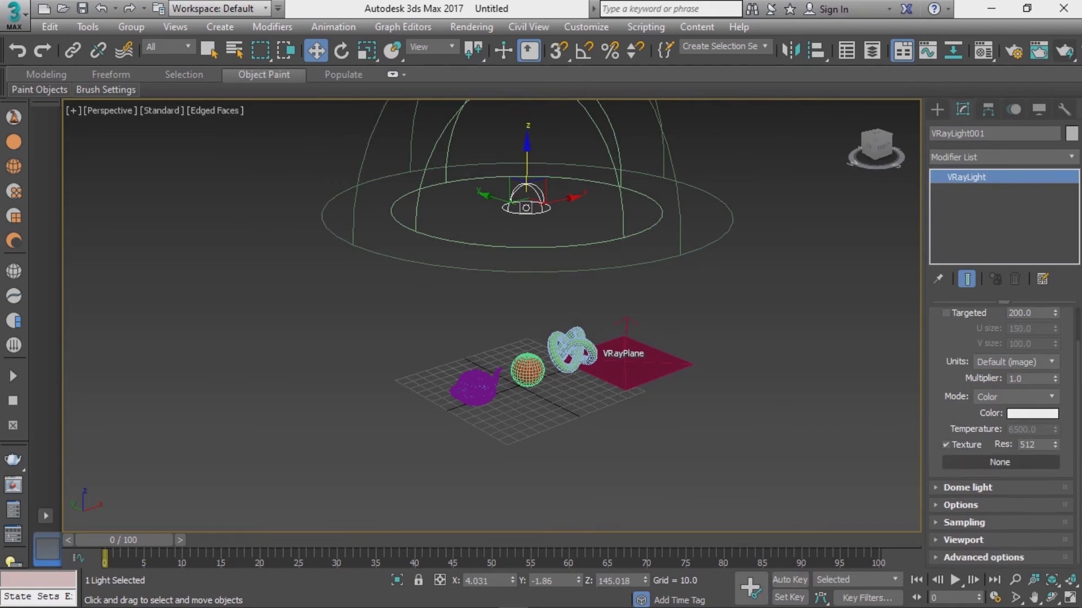
left_click(1000, 462)
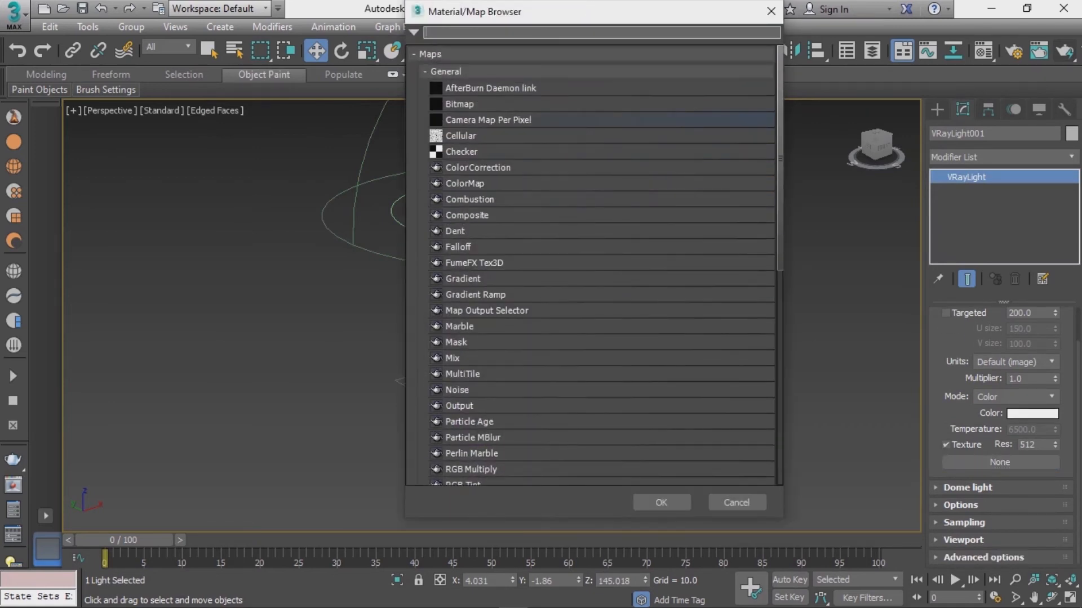
double_click(460, 104)
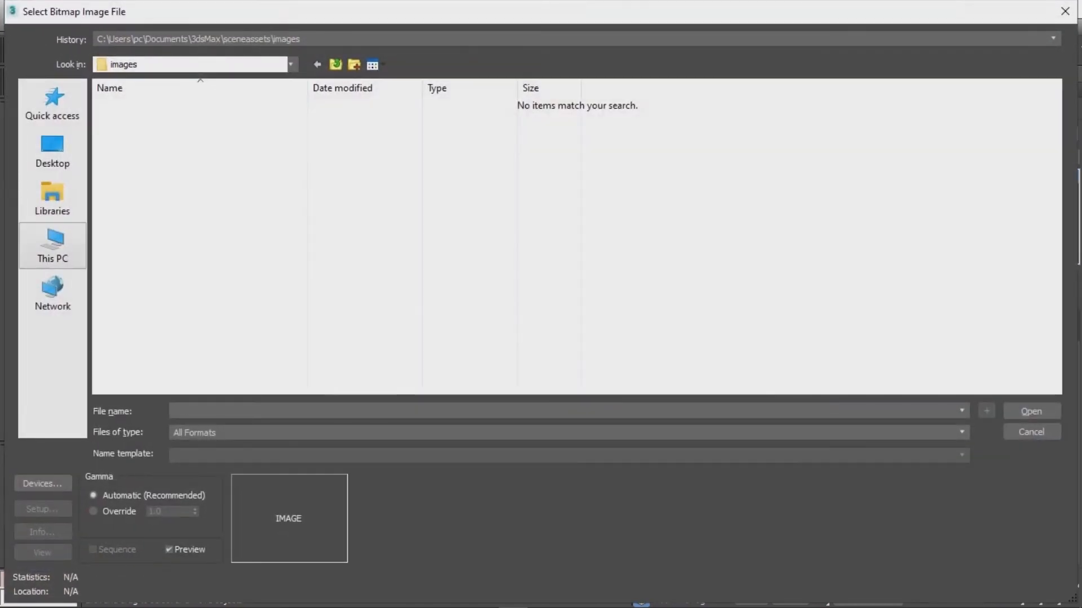
left_click(53, 246)
double_click(653, 221)
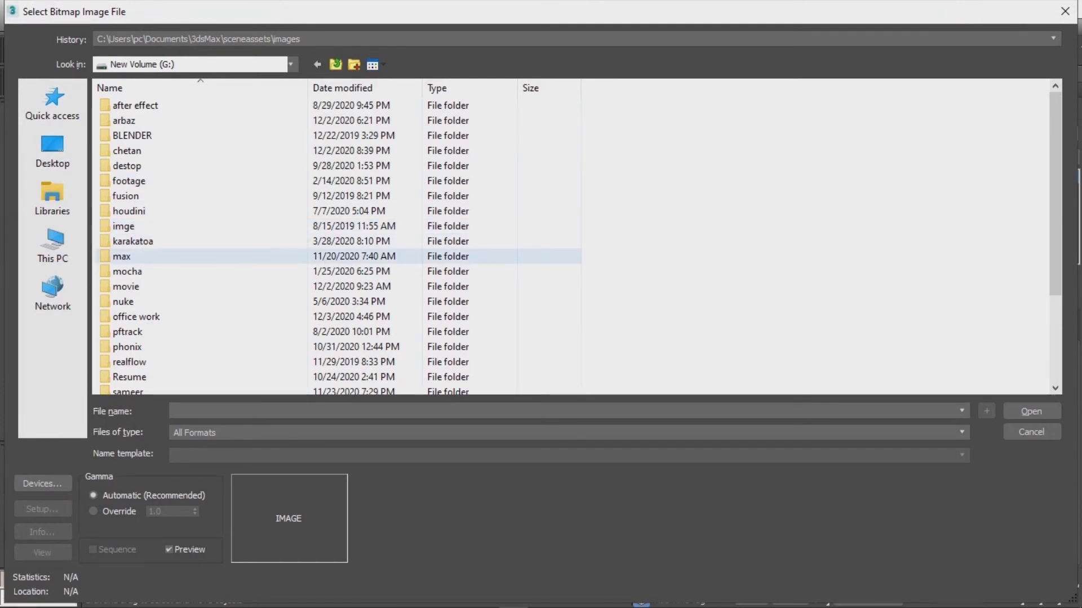
double_click(128, 256)
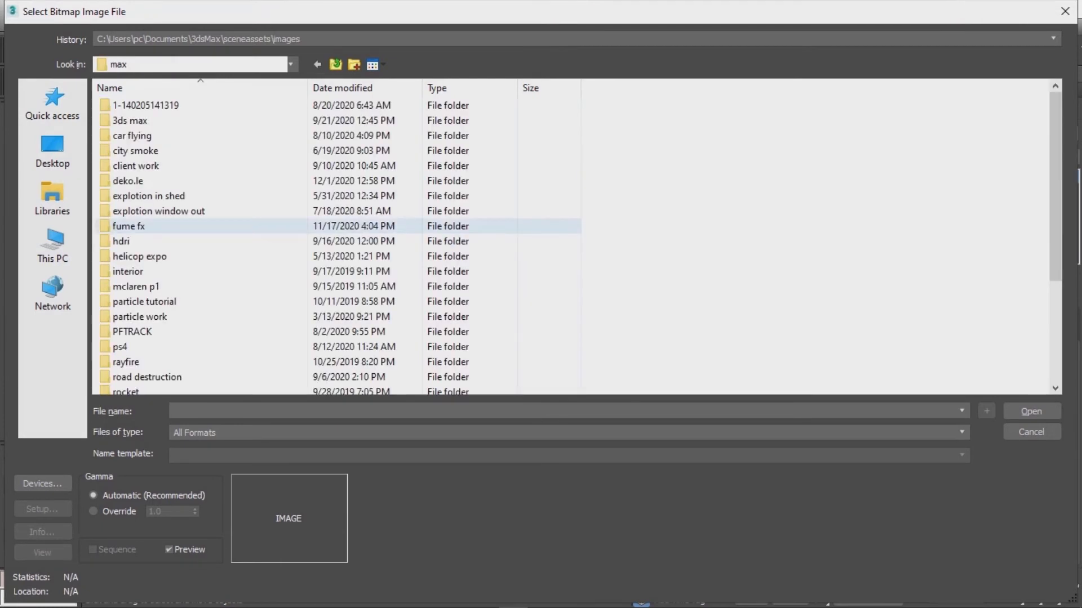
double_click(133, 241)
left_click(136, 130)
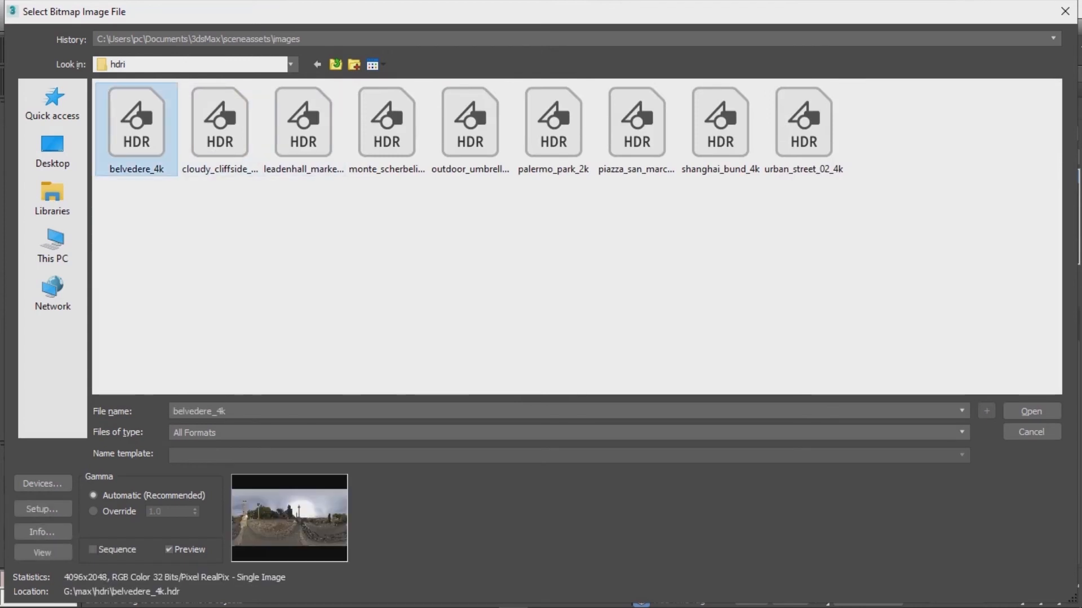
left_click(220, 129)
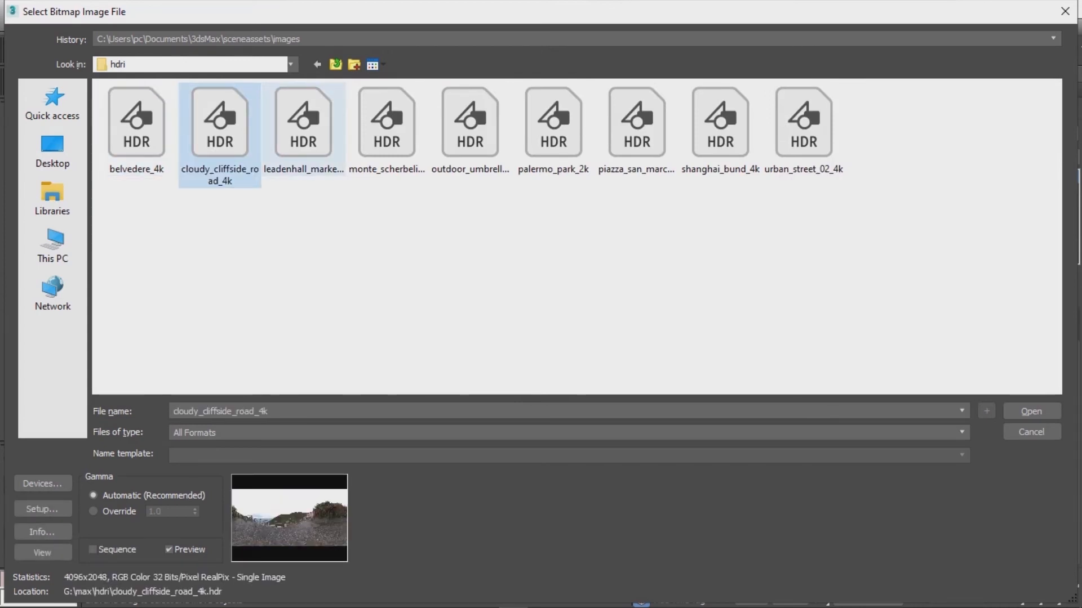
left_click(303, 129)
left_click(386, 130)
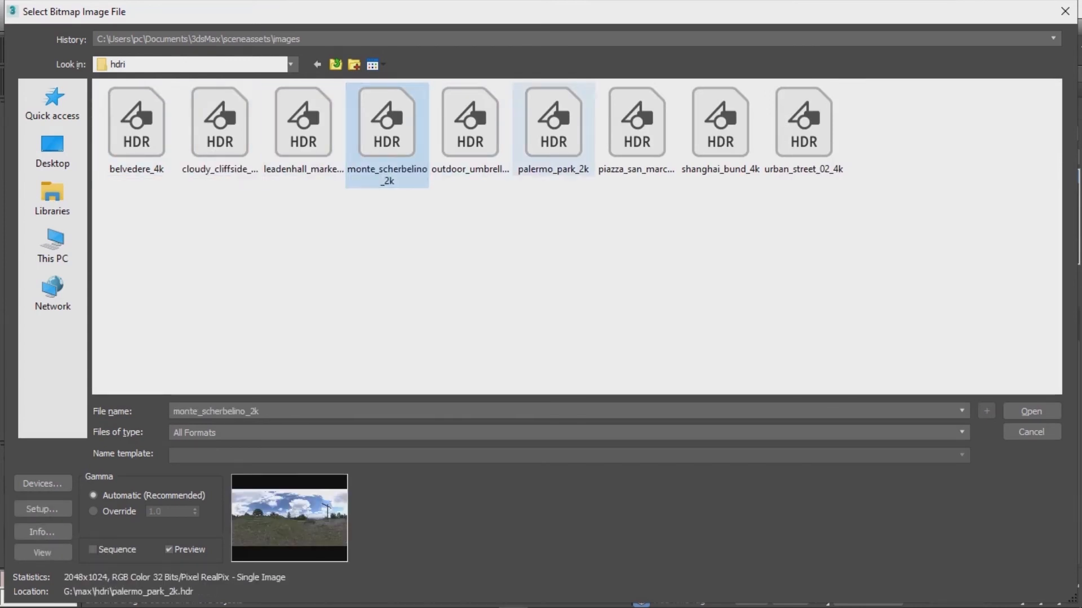
left_click(553, 130)
left_click(637, 129)
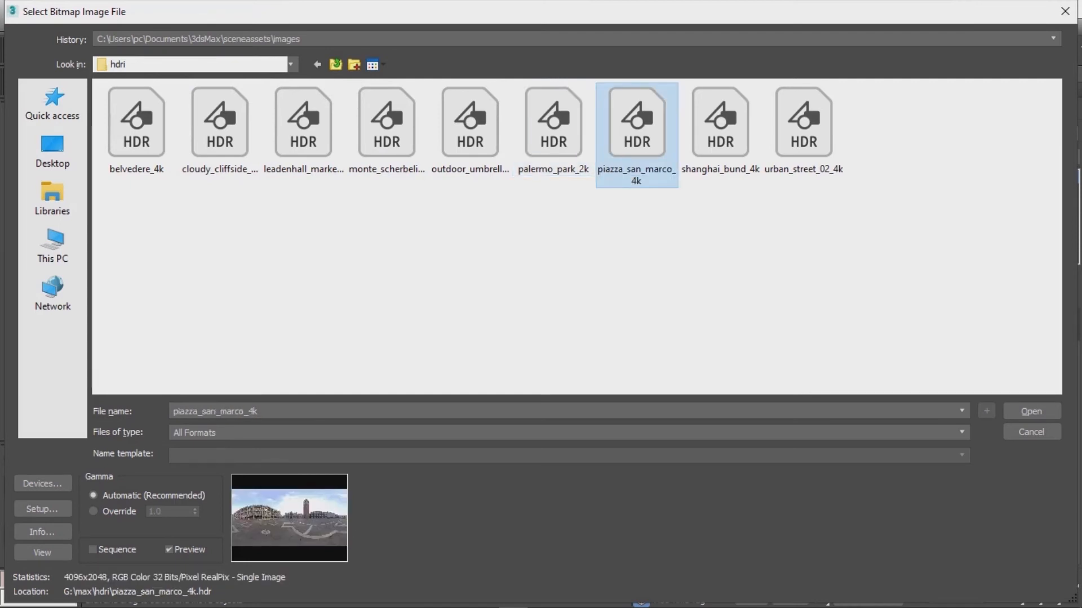
double_click(637, 129)
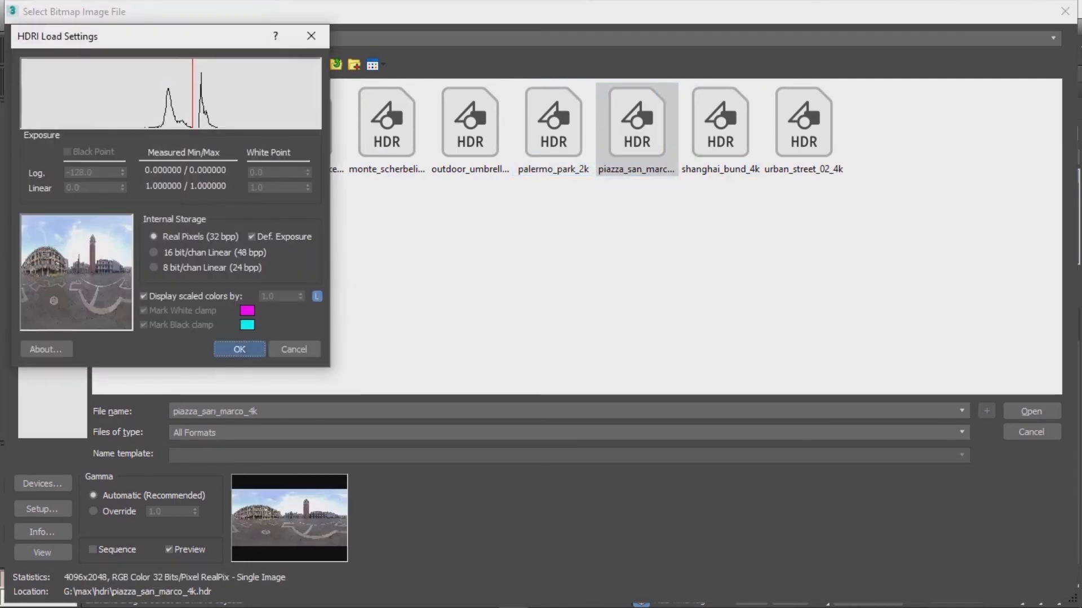
key("Return")
Step: Render the scene lit by the HDRI dome light
scroll(527, 363, "up", 6)
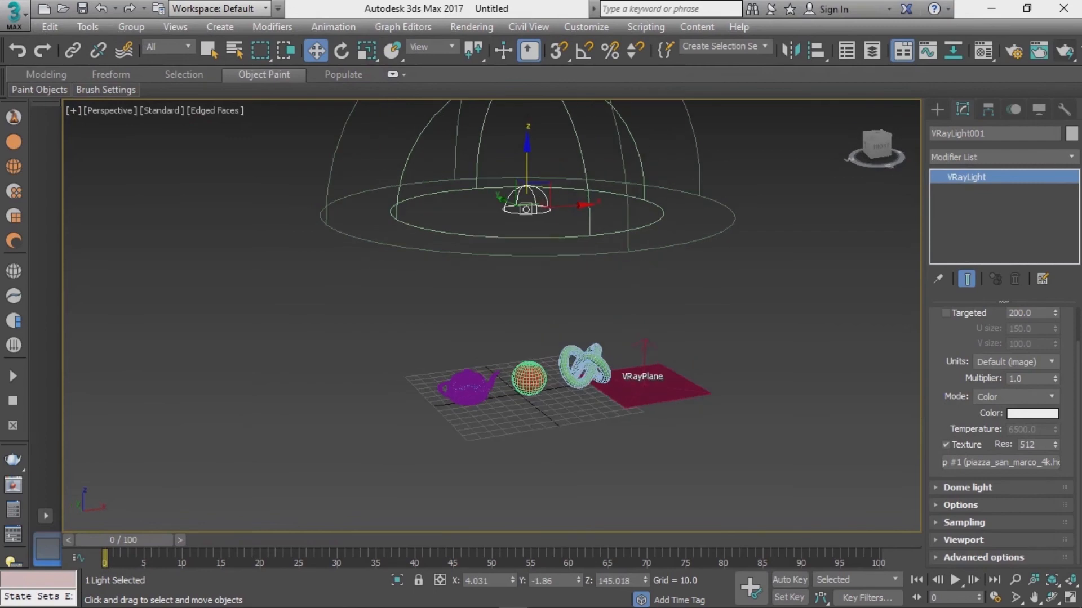
scroll(524, 338, "up", 6)
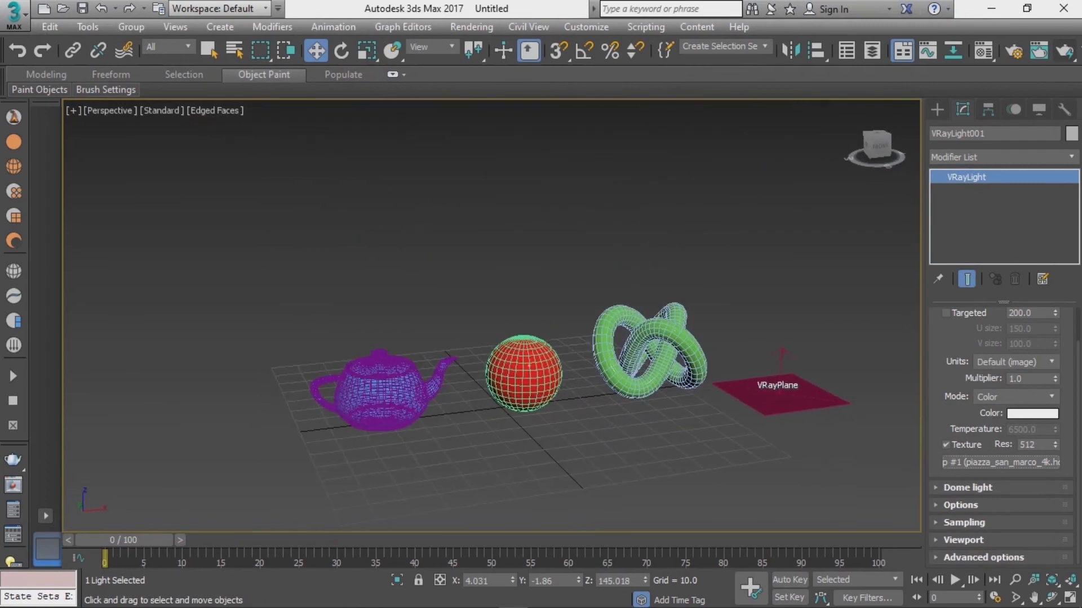
scroll(524, 338, "down", 5)
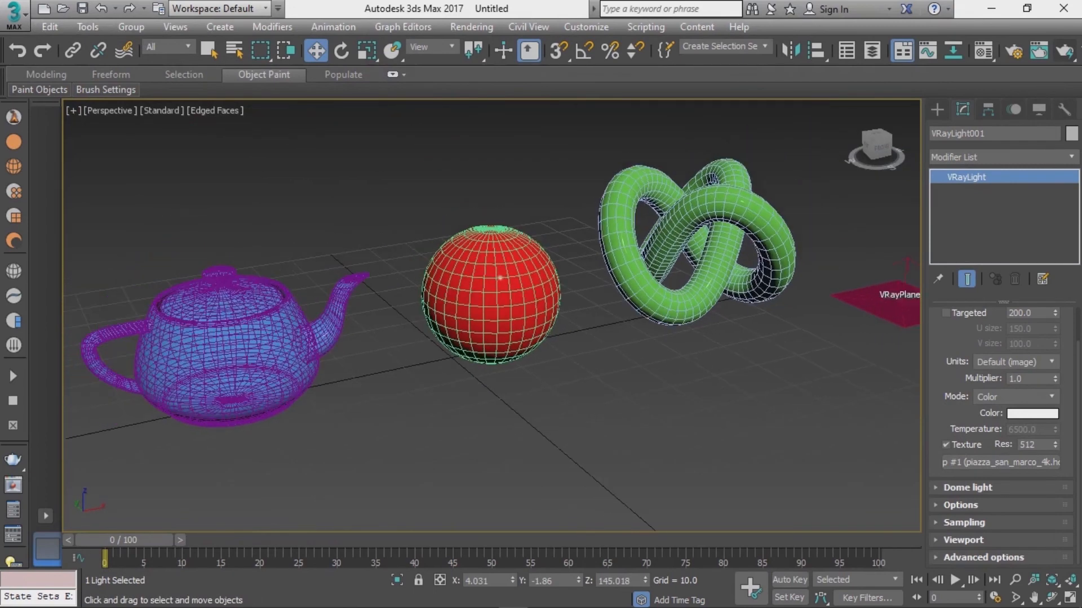
middle_click_drag(507, 315, 538, 317)
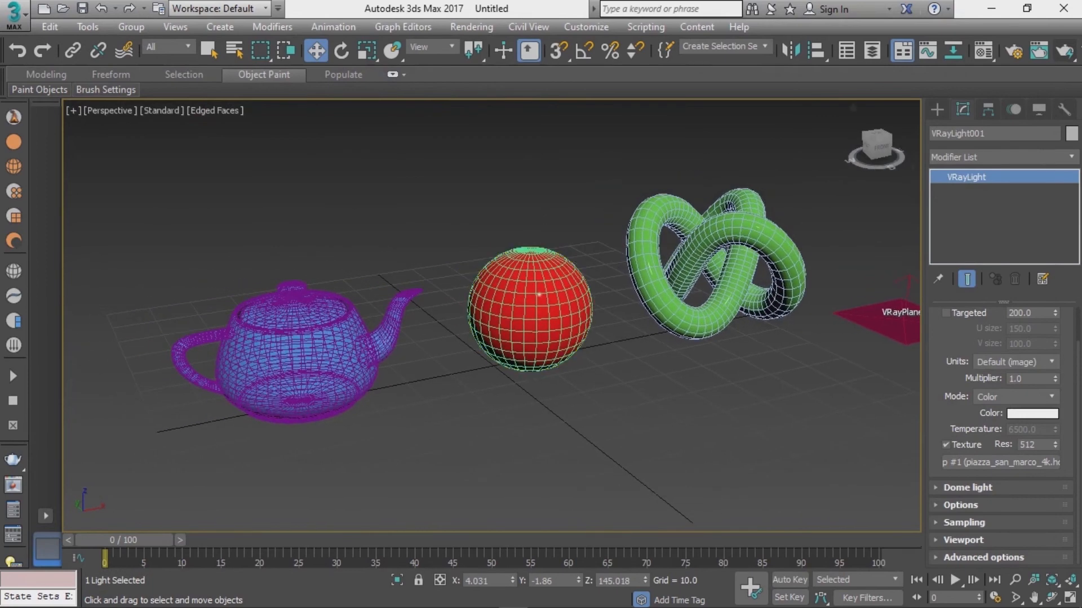
left_click(1064, 51)
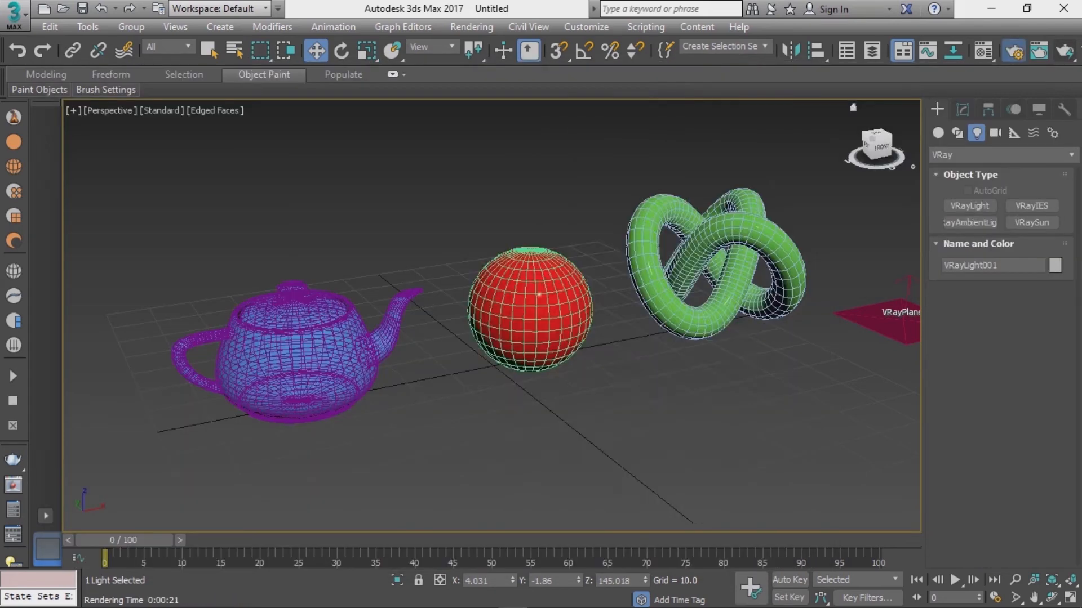
Step: Open Render Setup, render once more, and set the image sampler type to Bucket
key("F10")
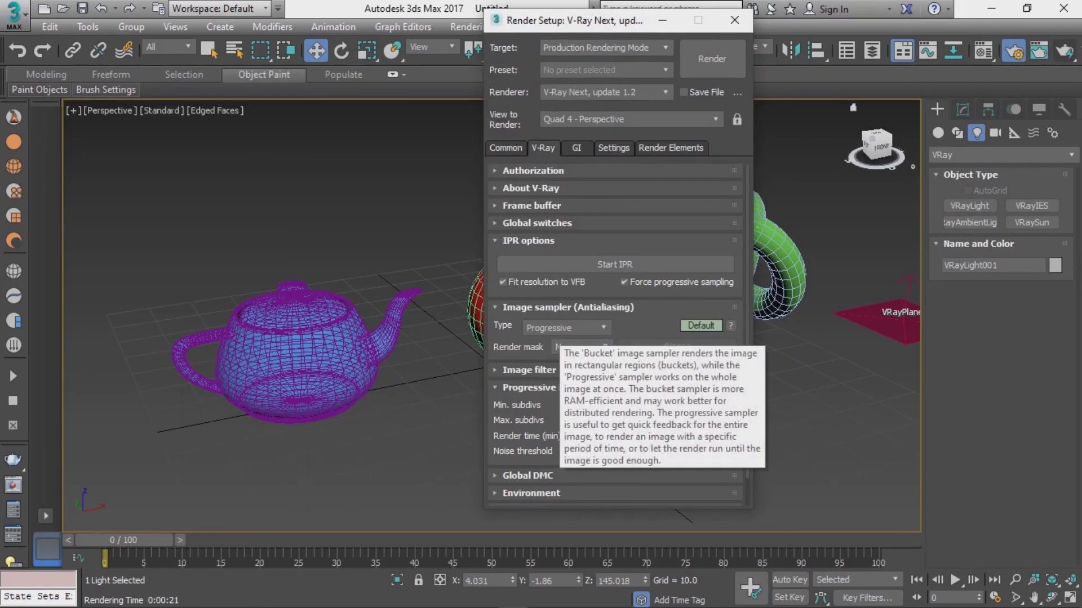
left_click(712, 58)
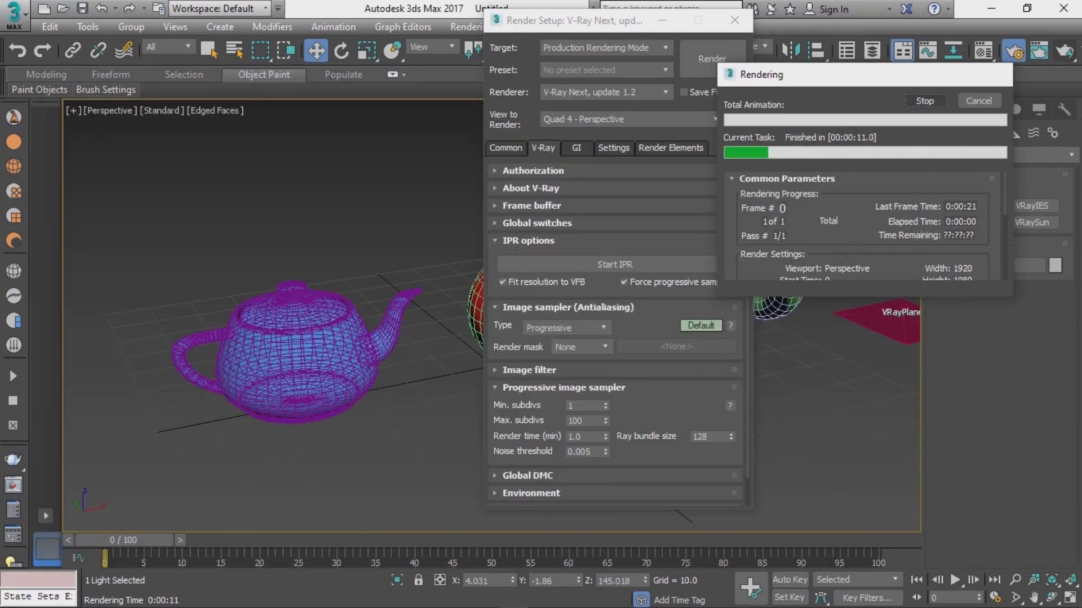
left_click(565, 327)
left_click(549, 342)
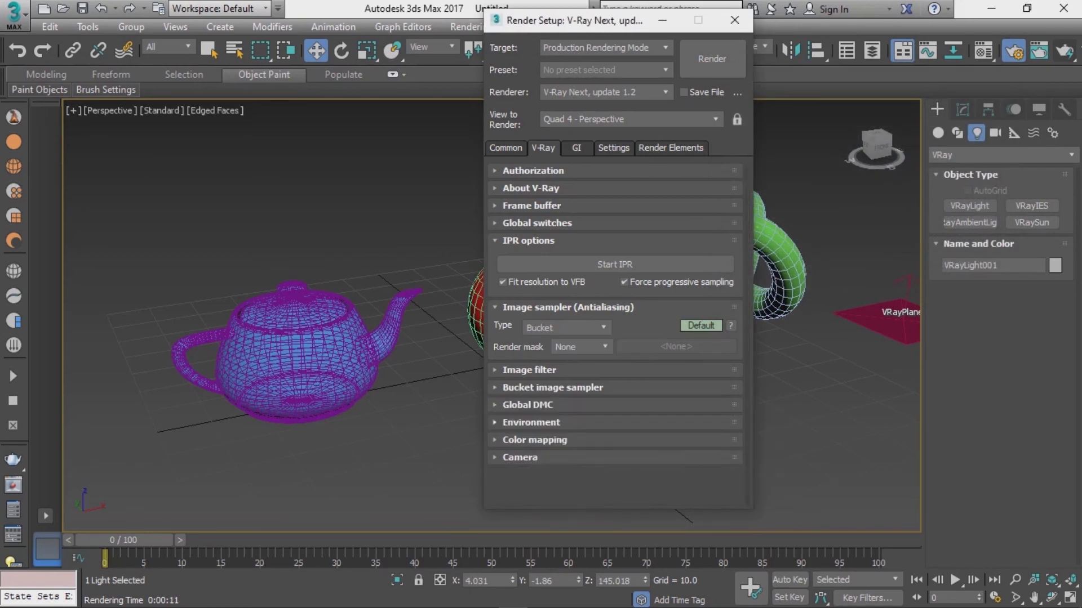
Step: Expand the bucket image sampler settings and render the scene with the Bucket sampler
left_click(585, 420)
left_click(575, 388)
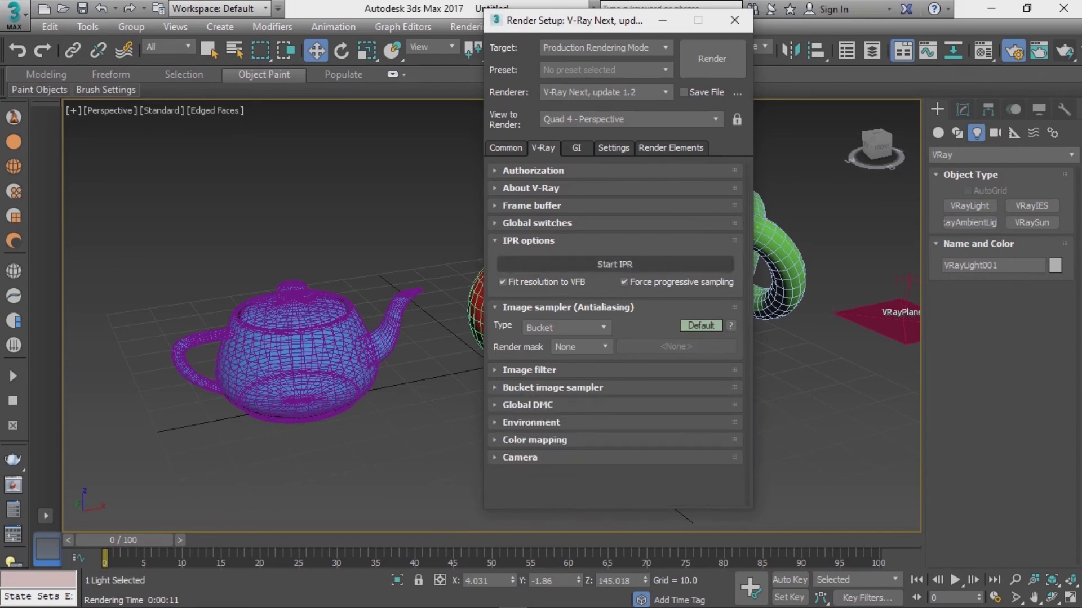
left_click(712, 59)
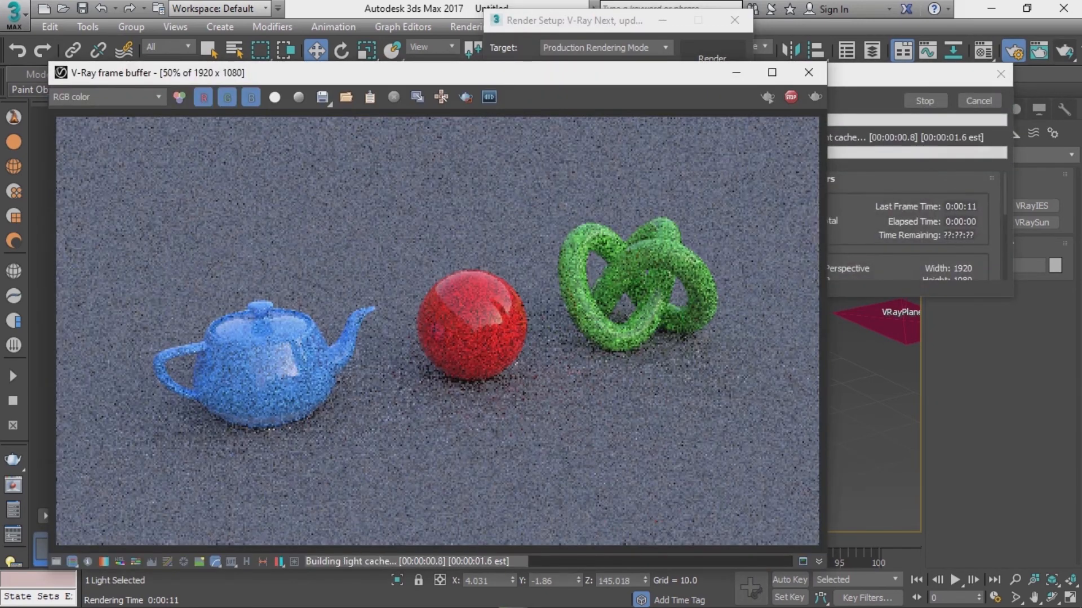
scroll(369, 329, "up", 1)
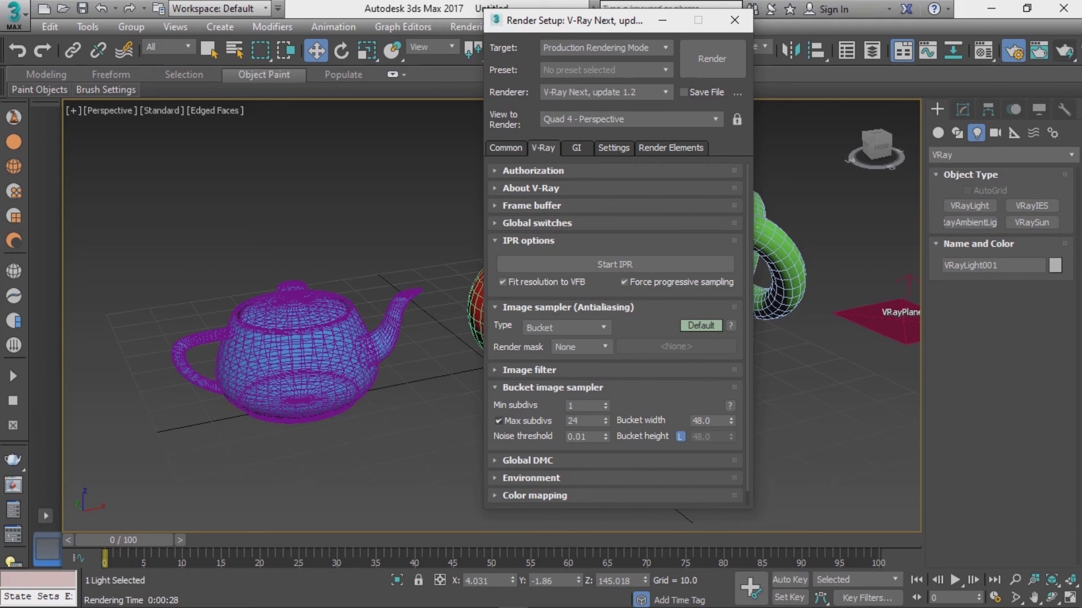
Step: Inspect the bucket sampler's Max subdivs and Noise threshold settings
double_click(580, 421)
left_click(499, 421)
left_click(499, 422)
left_click_drag(582, 422, 574, 422)
double_click(573, 421)
left_click(587, 437)
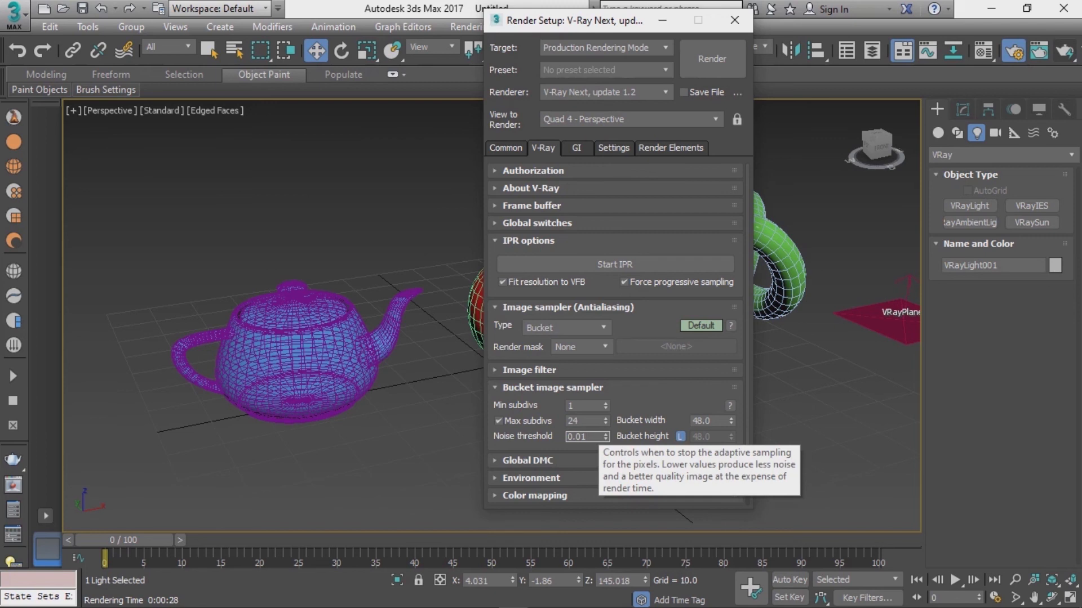
Step: Browse the GI, Settings, Render Elements, Common and V-Ray tabs of Render Setup, then close it
left_click(577, 149)
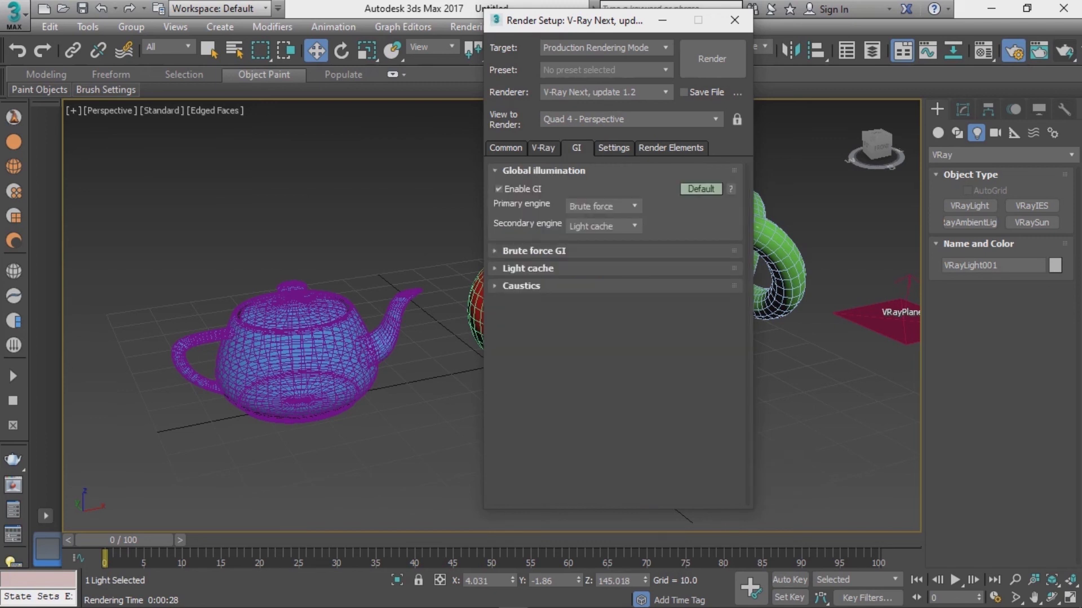
left_click(613, 149)
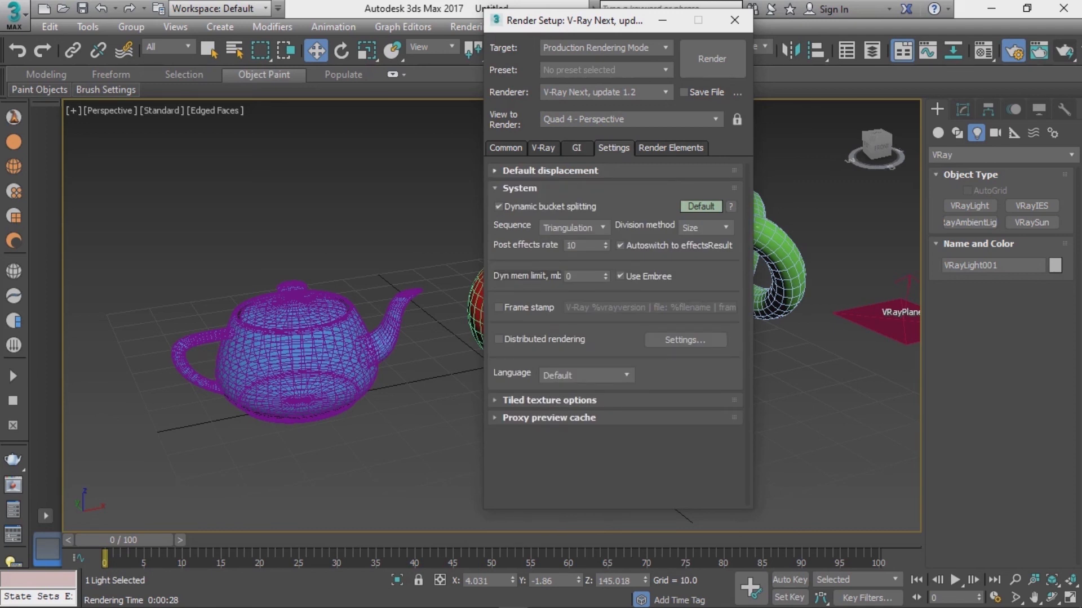
left_click(670, 148)
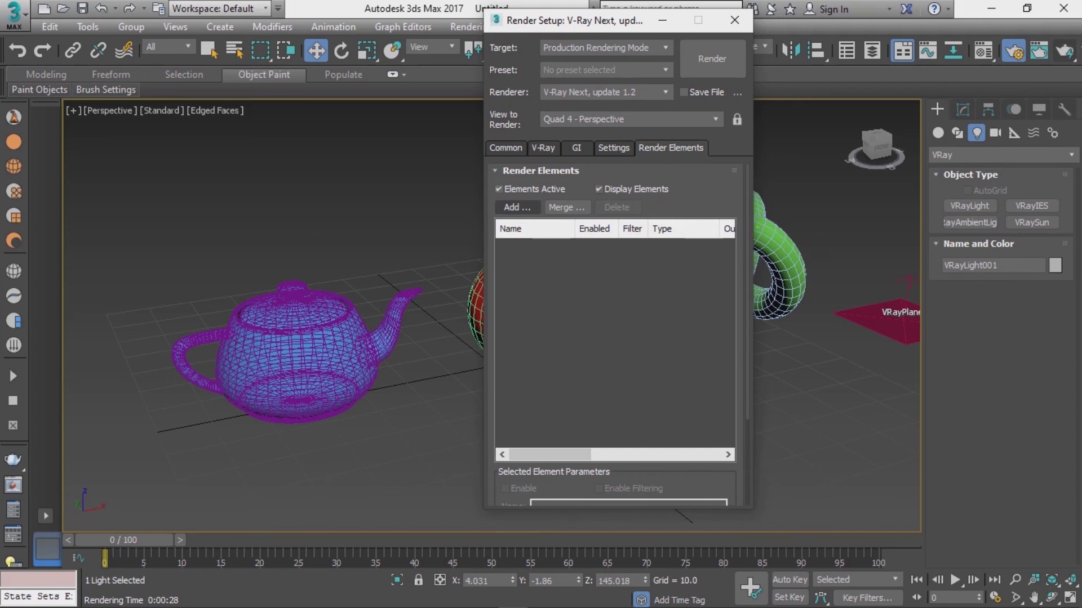
left_click(576, 149)
left_click(543, 148)
left_click(505, 148)
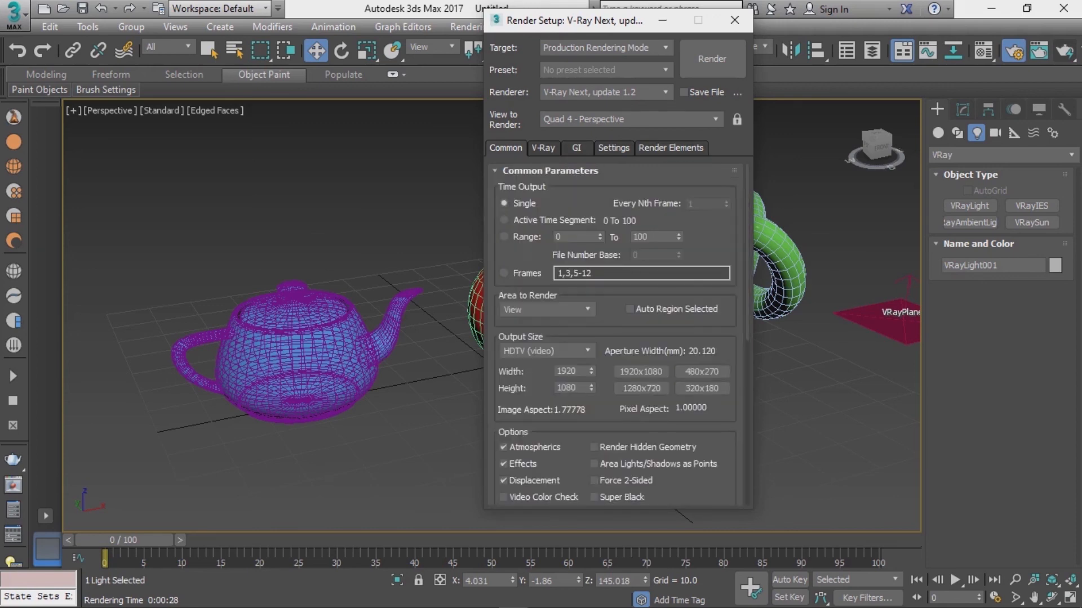
left_click(577, 148)
left_click(614, 148)
left_click(671, 148)
left_click(614, 148)
left_click(543, 148)
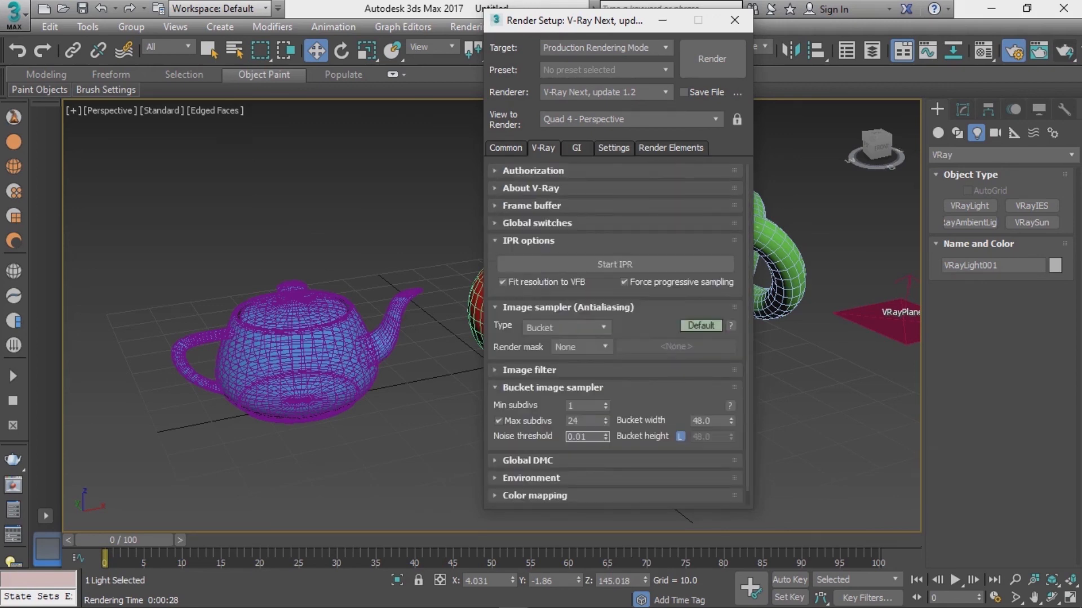
left_click(505, 149)
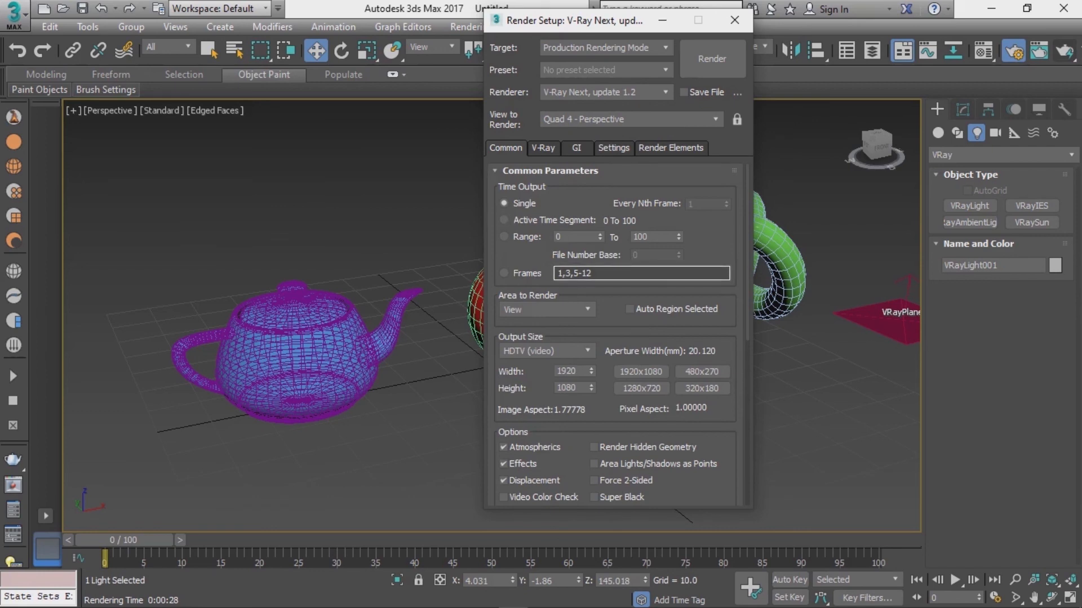
left_click(544, 148)
left_click(576, 149)
left_click(543, 148)
left_click(505, 148)
left_click(543, 148)
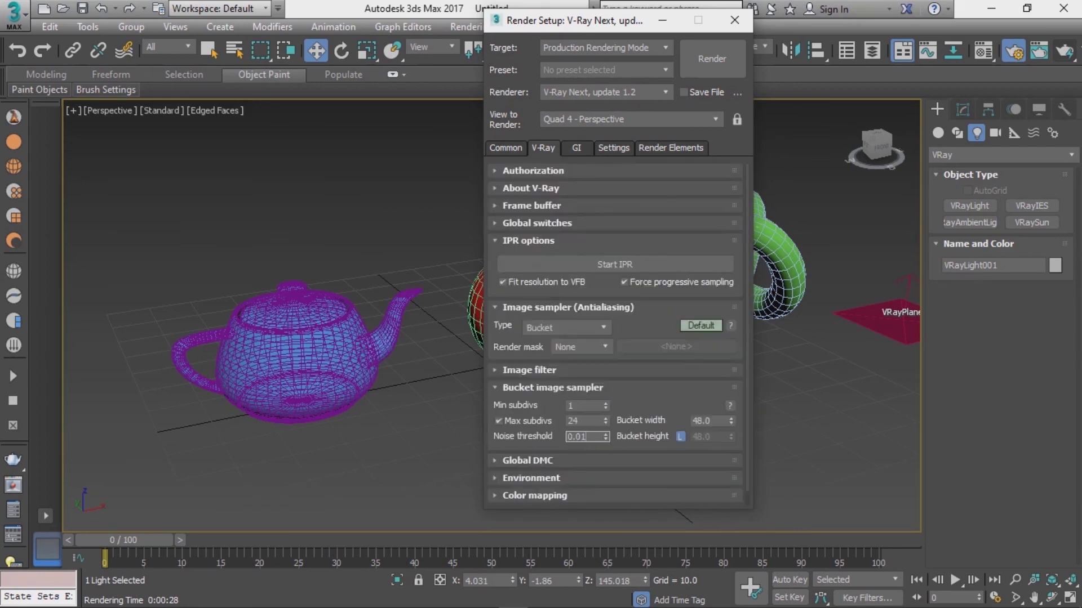
left_click(577, 149)
left_click(543, 148)
left_click(505, 149)
left_click(543, 148)
left_click(576, 148)
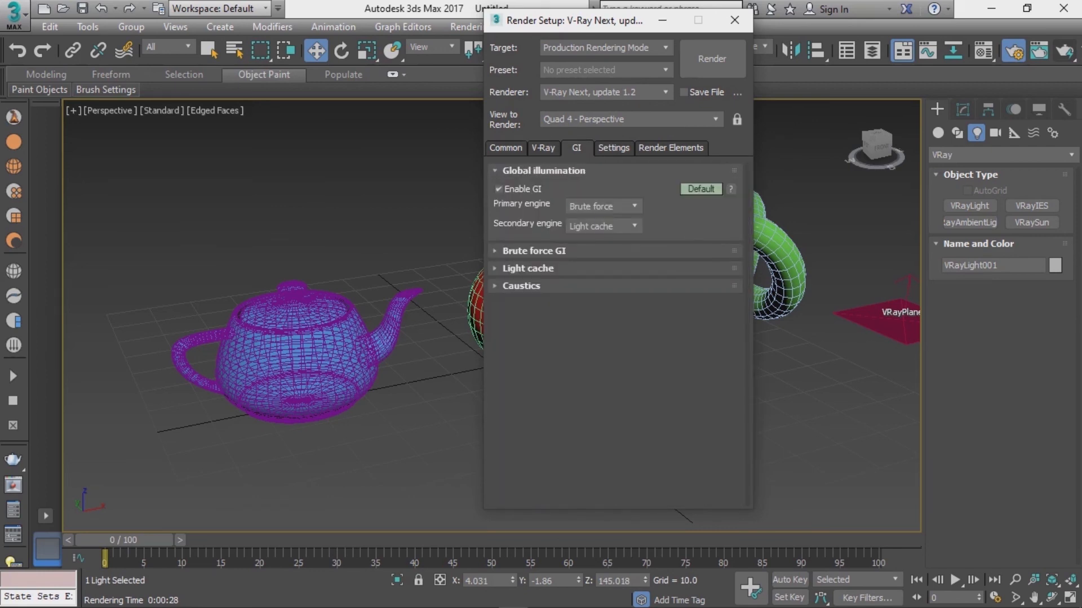
left_click(734, 20)
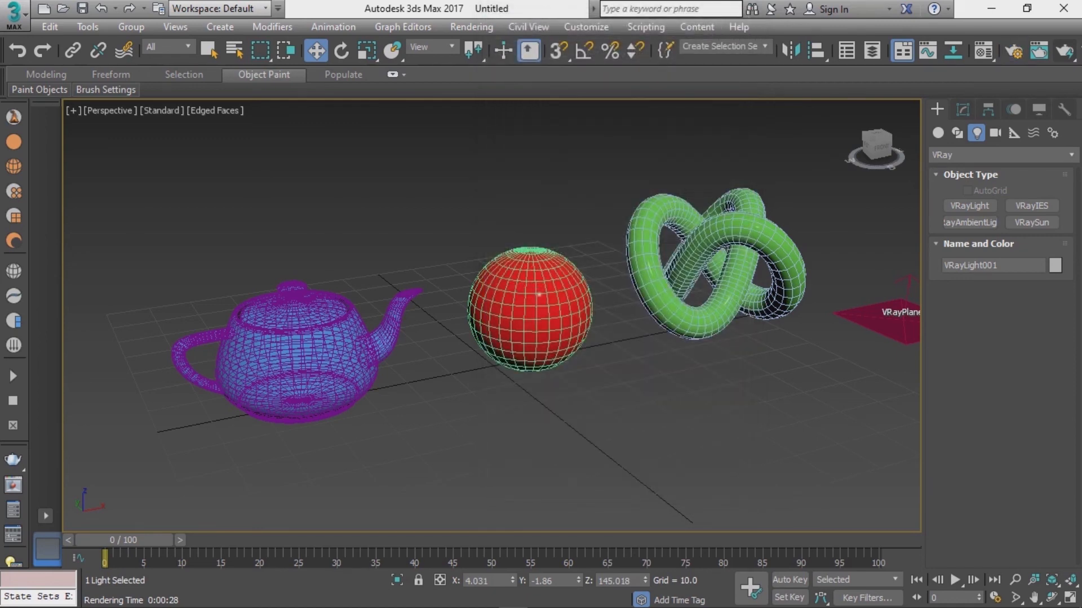
mouse_move(535, 316)
middle_mouse_down("alt")
mouse_move(498, 296)
mouse_move(555, 300)
mouse_move(547, 311)
middle_mouse_up("alt")
scroll(499, 296, "down", 3)
scroll(541, 307, "up", 3)
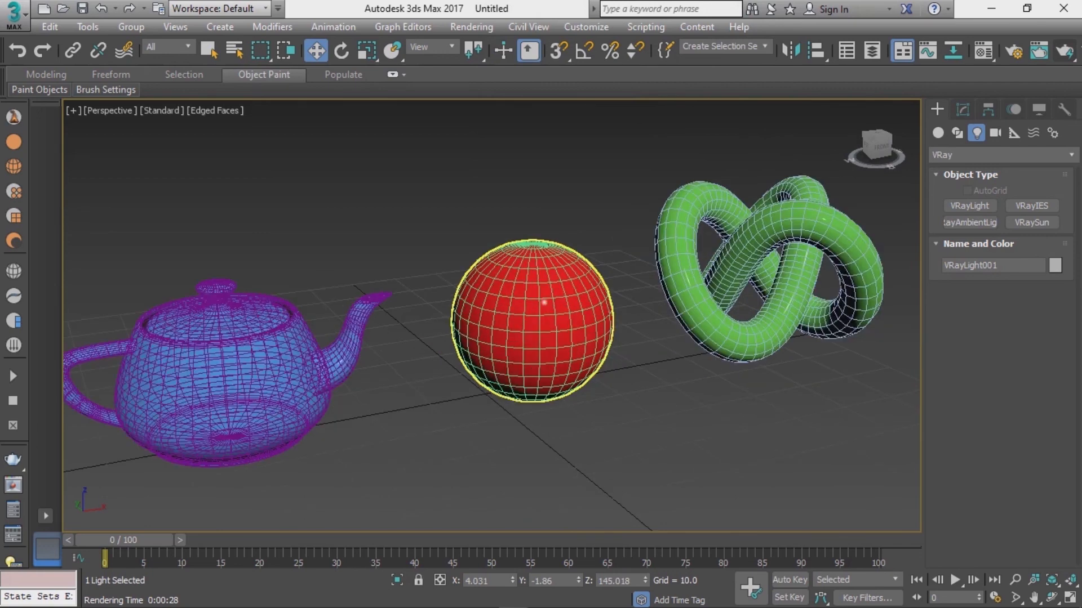
scroll(519, 298, "down", 2)
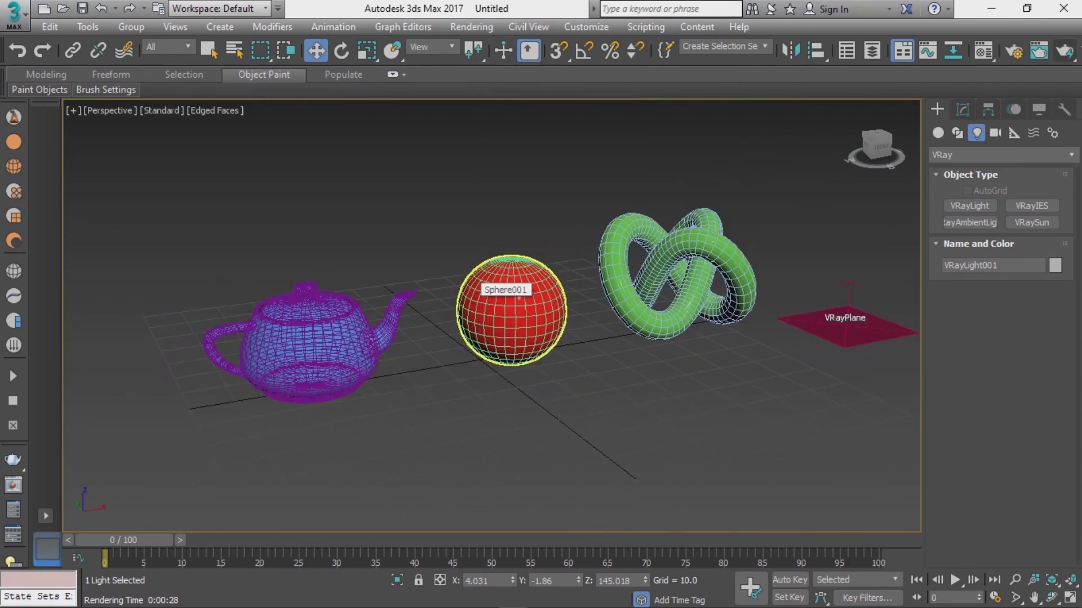
mouse_move(519, 298)
middle_mouse_down("alt")
mouse_move(551, 304)
mouse_move(496, 300)
mouse_move(520, 290)
middle_mouse_up("alt")
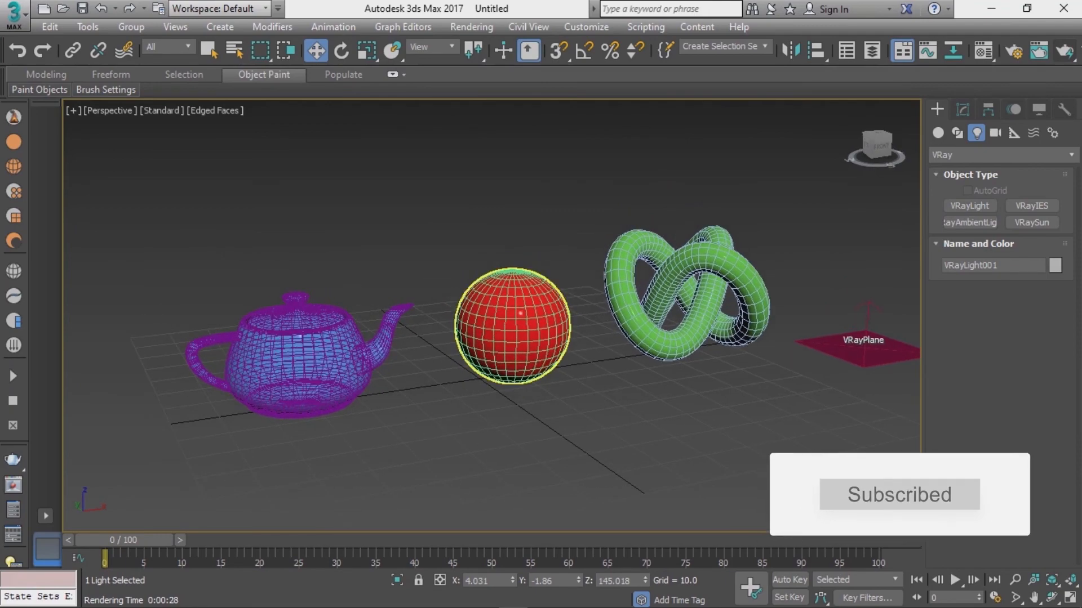